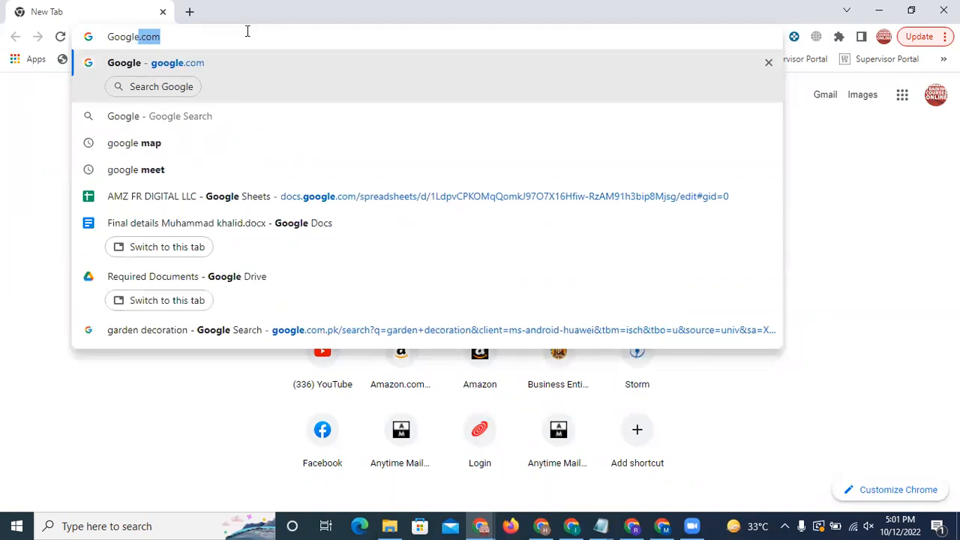
Step: Search the web for "Google sheet" and open the "Google Sheets: Online Spreadsheet Editor" result
type("sheet")
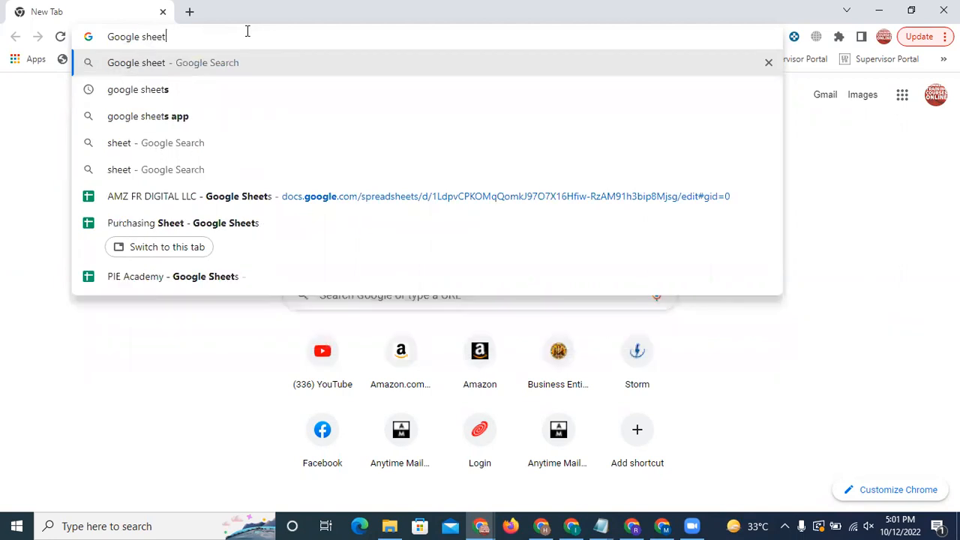
key("Return")
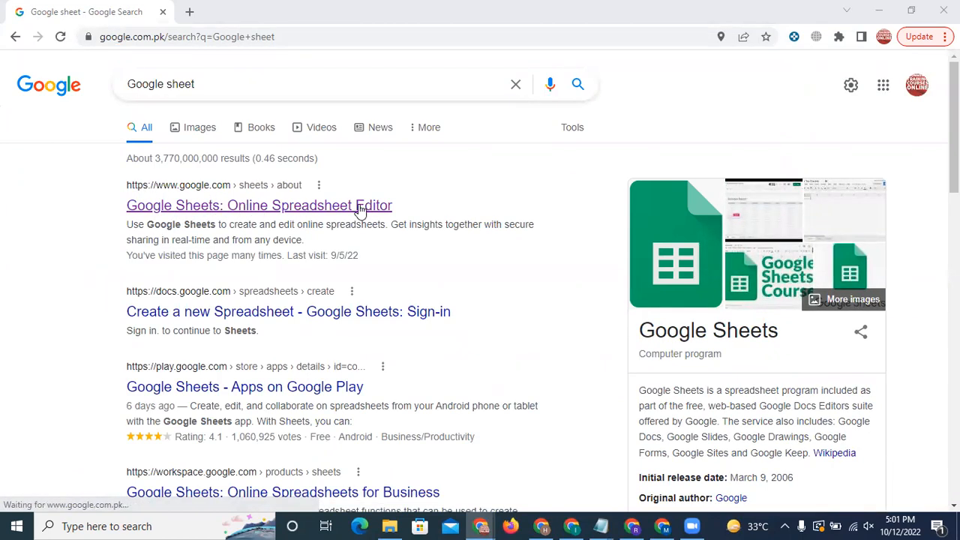
left_click(234, 212)
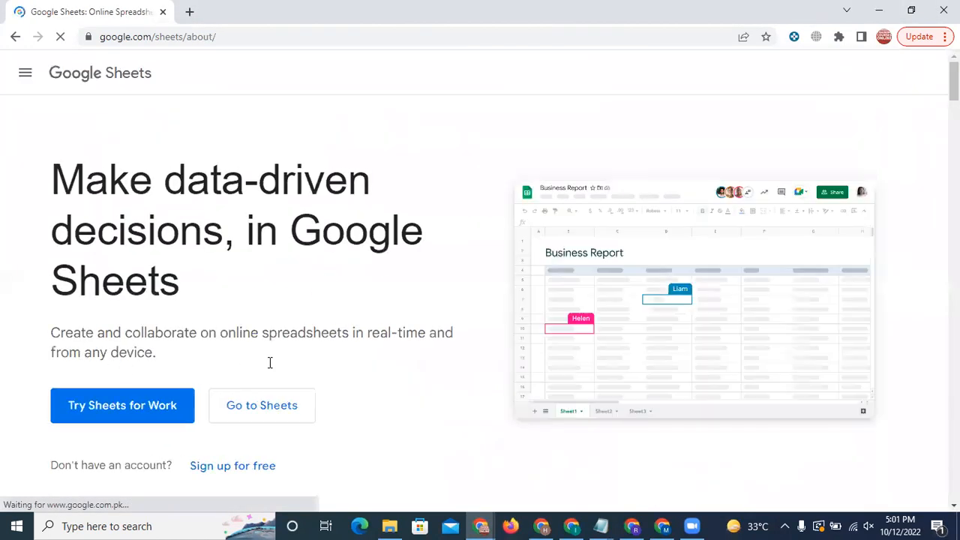
Step: Go to the Sheets home page with the list of spreadsheets from the Google Sheets introduction page
scroll(133, 336, "down", 2)
scroll(278, 297, "up", 2)
scroll(203, 318, "down", 2)
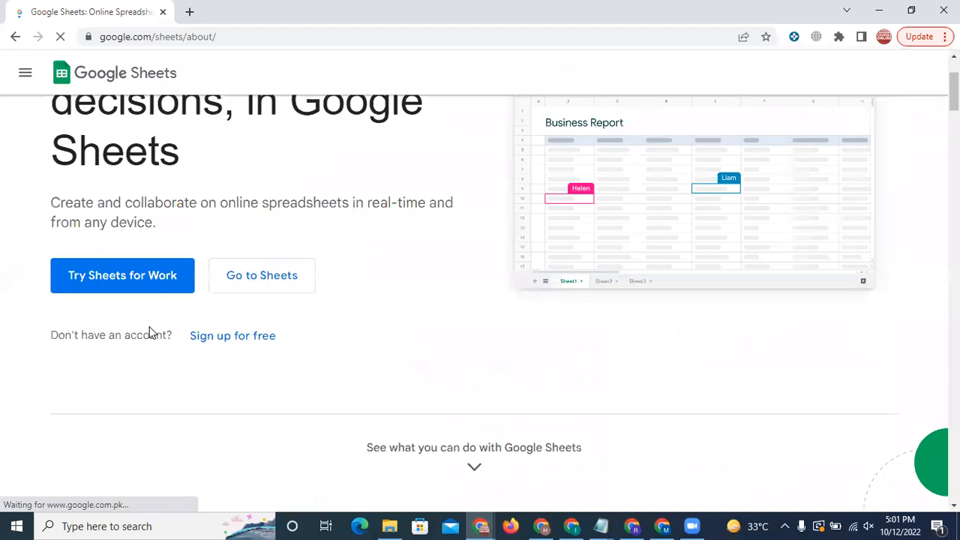
scroll(270, 302, "up", 2)
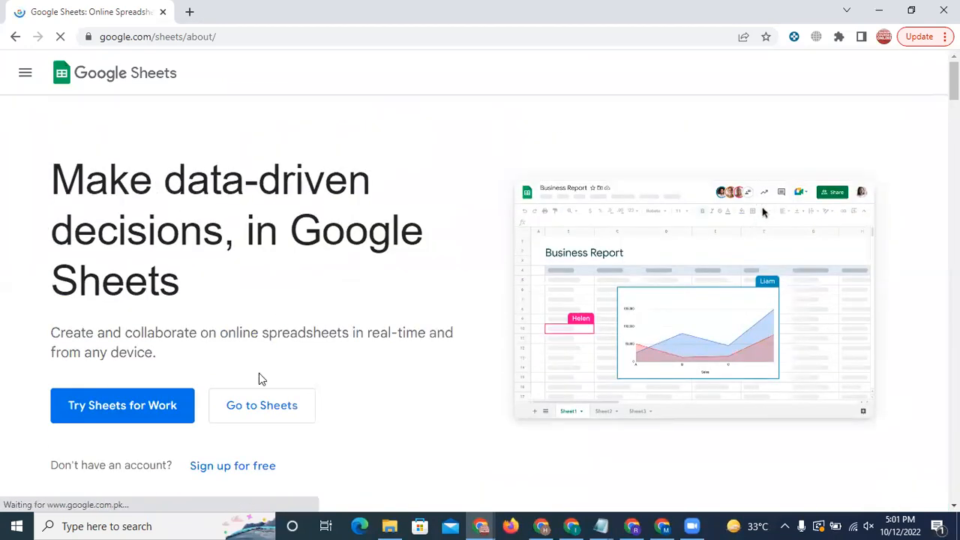
left_click(261, 411)
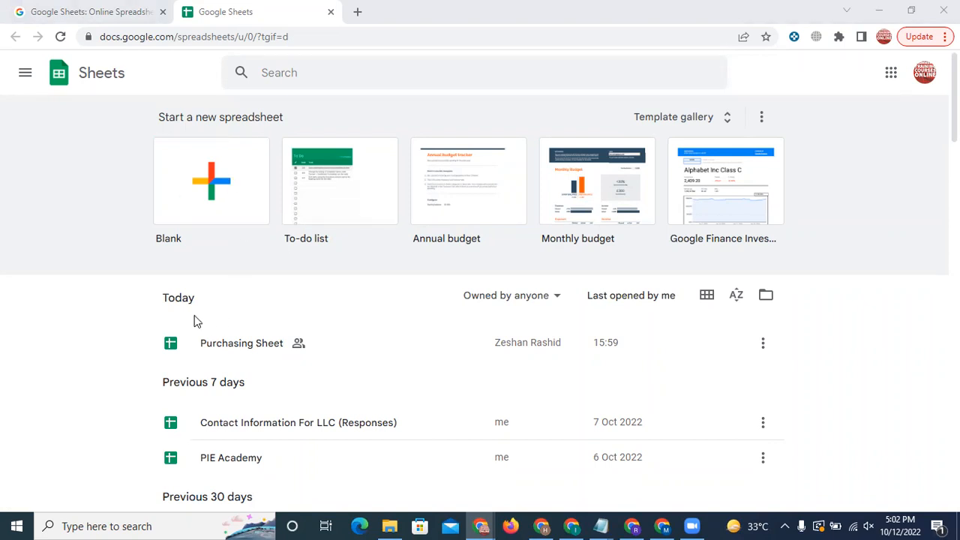
Step: Look through the existing spreadsheets and create a new blank spreadsheet
scroll(85, 320, "down", 12)
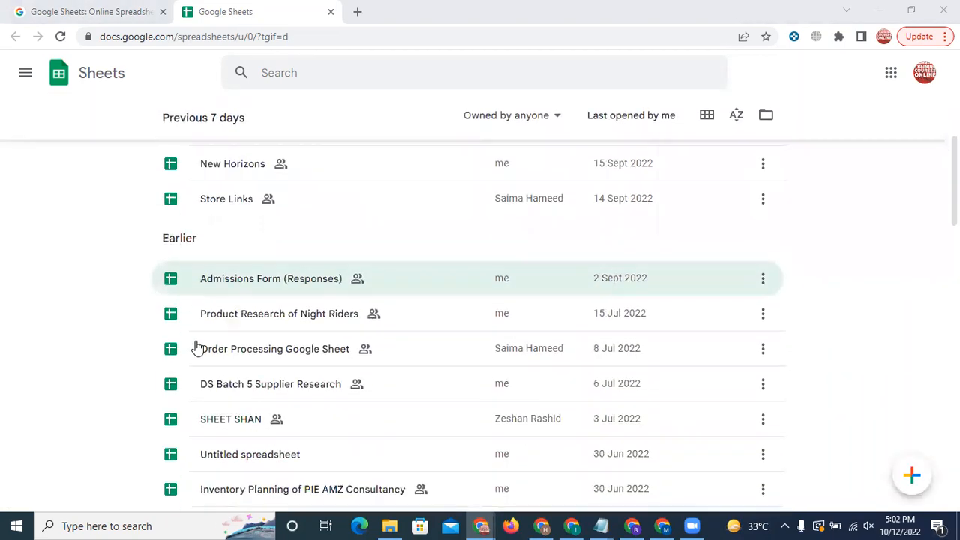
scroll(197, 348, "down", 12)
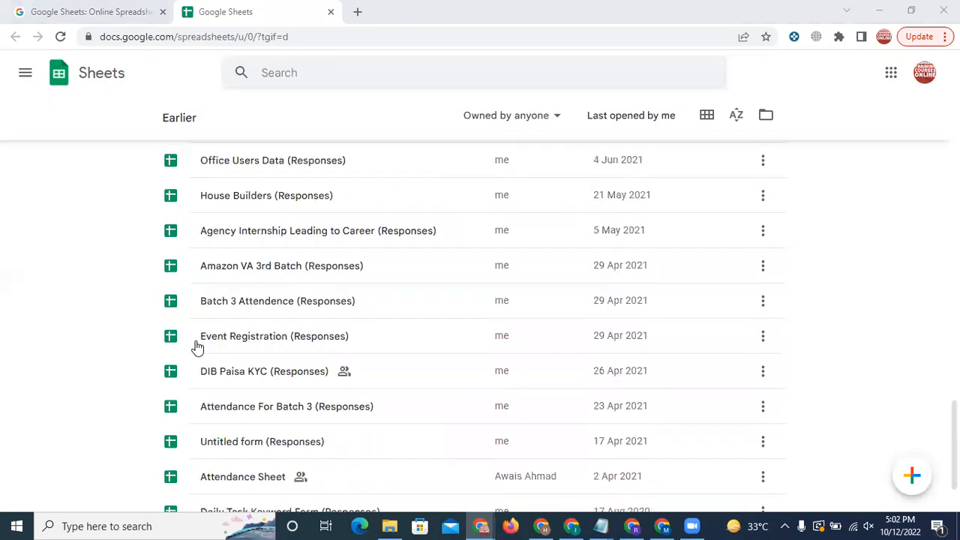
scroll(198, 347, "up", 13)
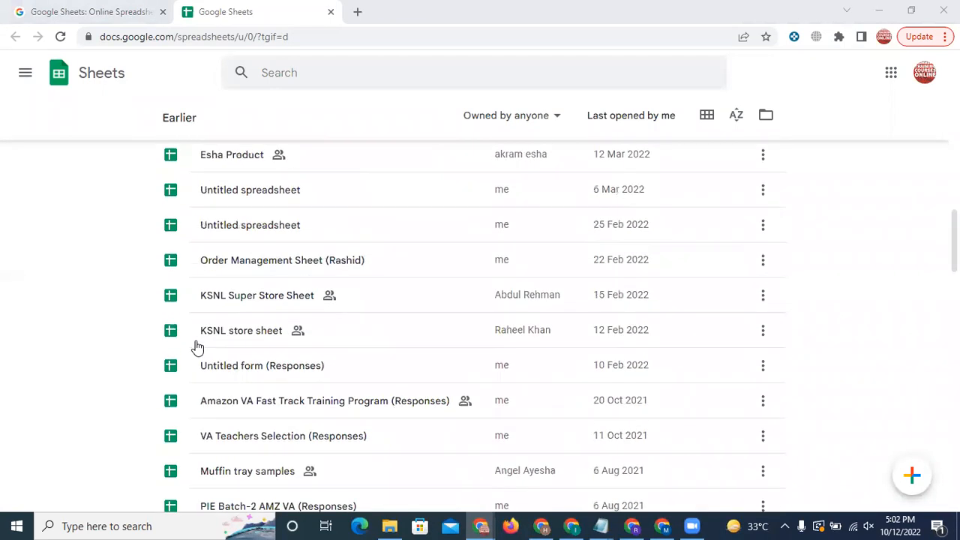
scroll(195, 347, "up", 8)
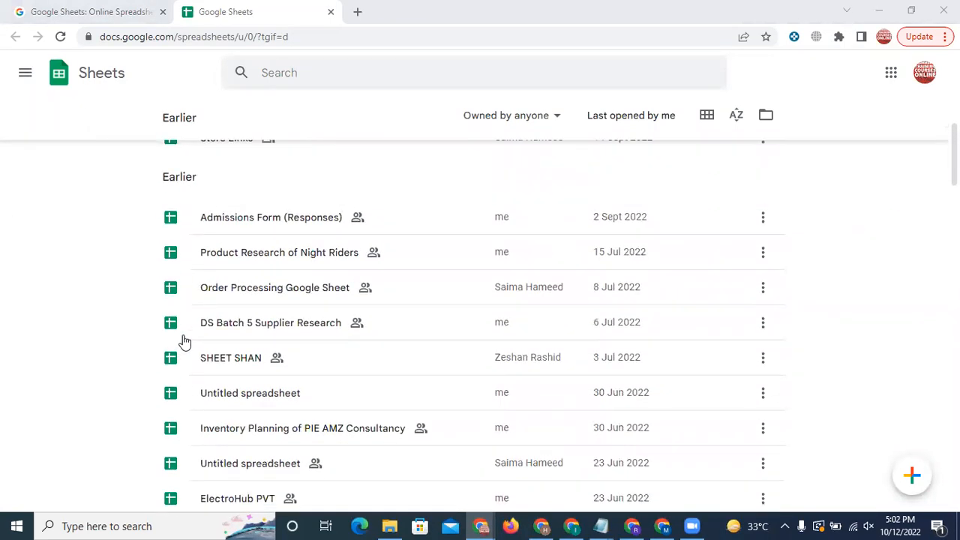
scroll(332, 325, "up", 4)
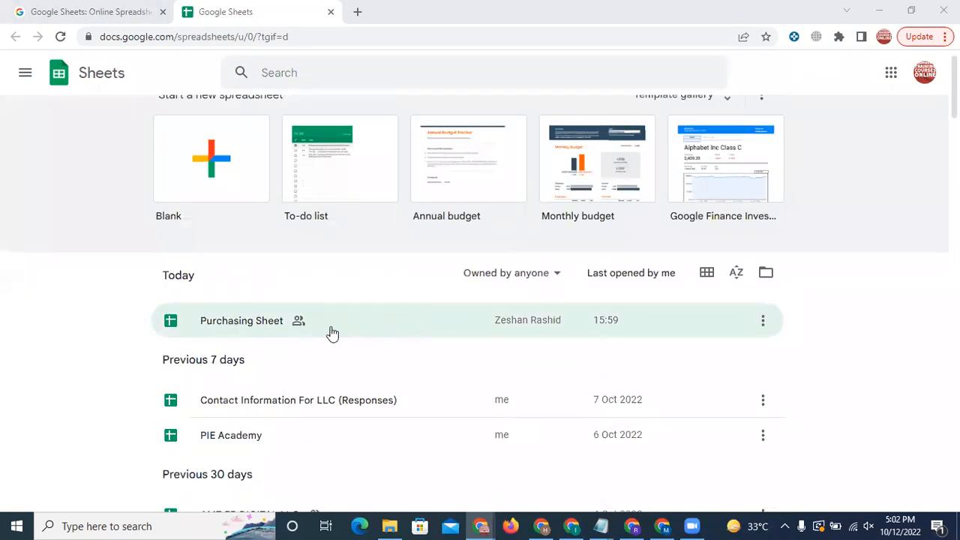
scroll(328, 332, "up", 1)
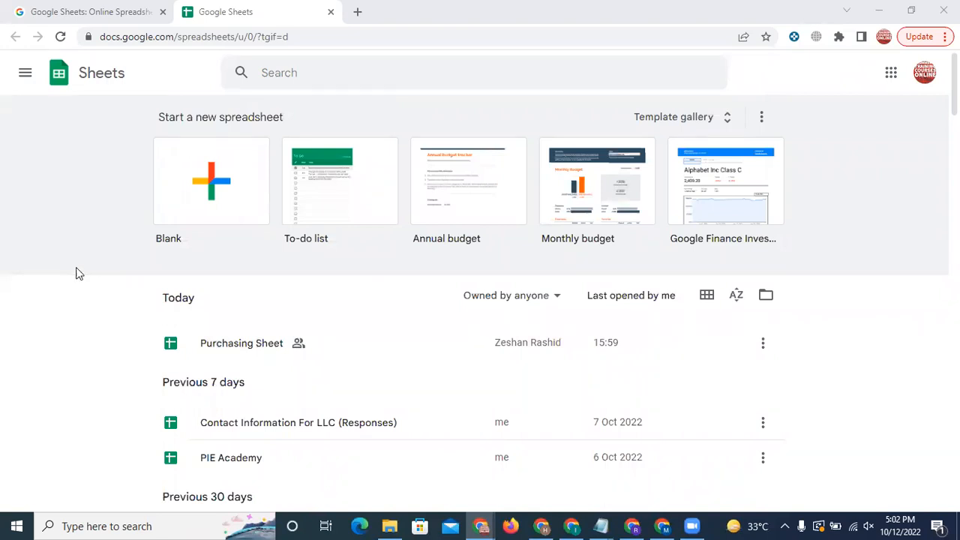
left_click(204, 193)
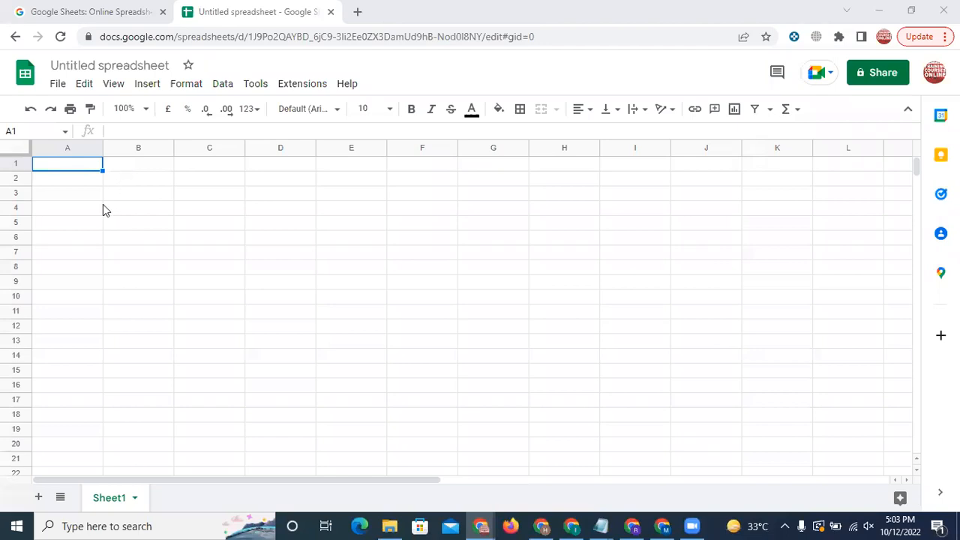
Step: Enter the headers Name, ASIN and AMZ Selling Price in cells A1 to C1
left_click(82, 182)
left_click(83, 166)
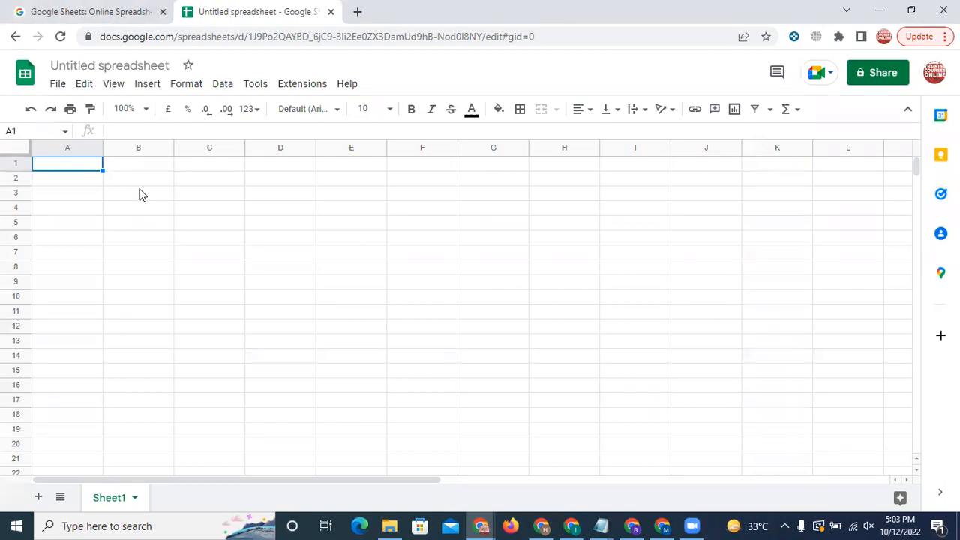
type("Name")
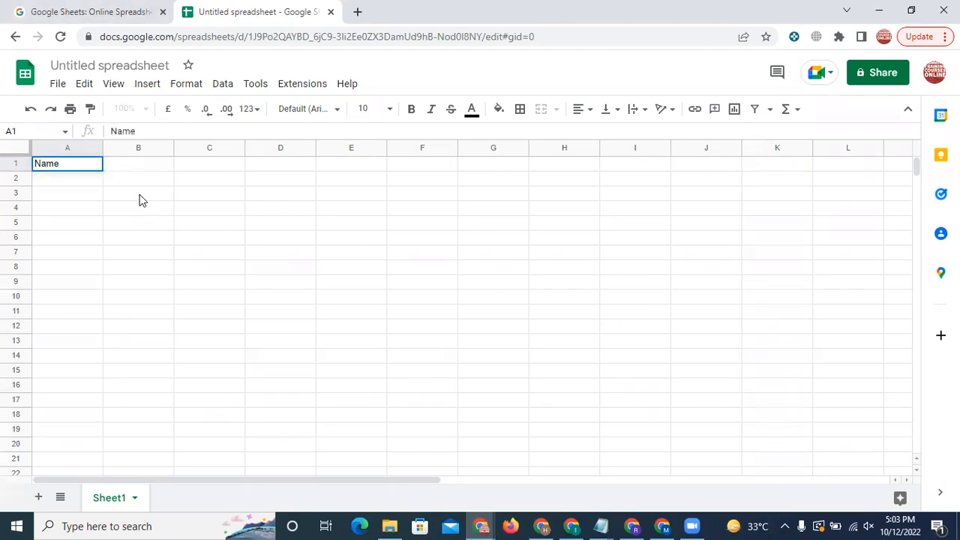
key("Tab")
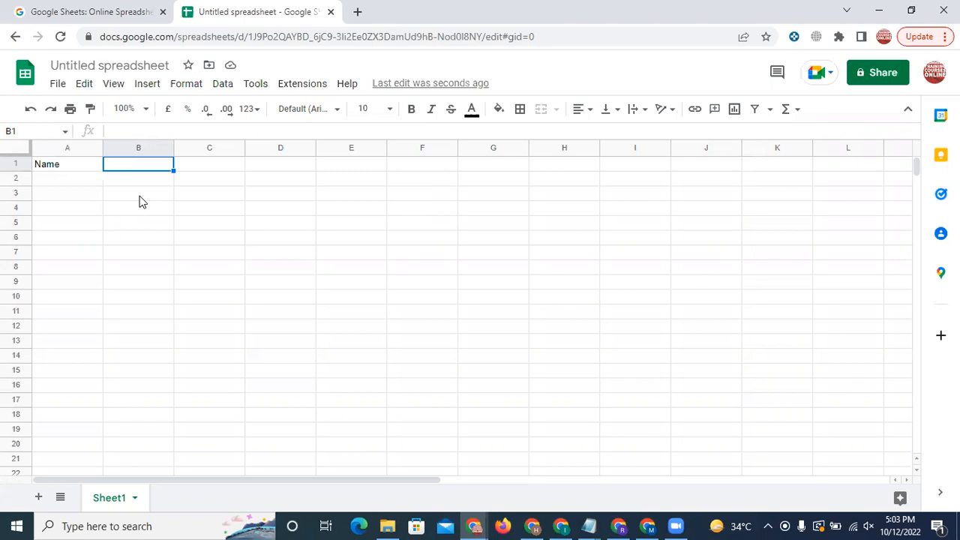
type("ASIN")
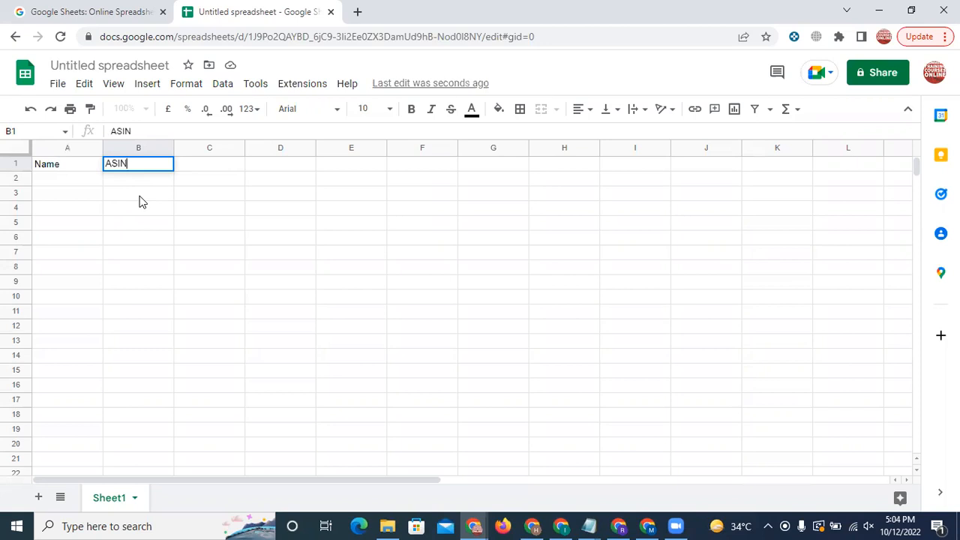
key("Tab")
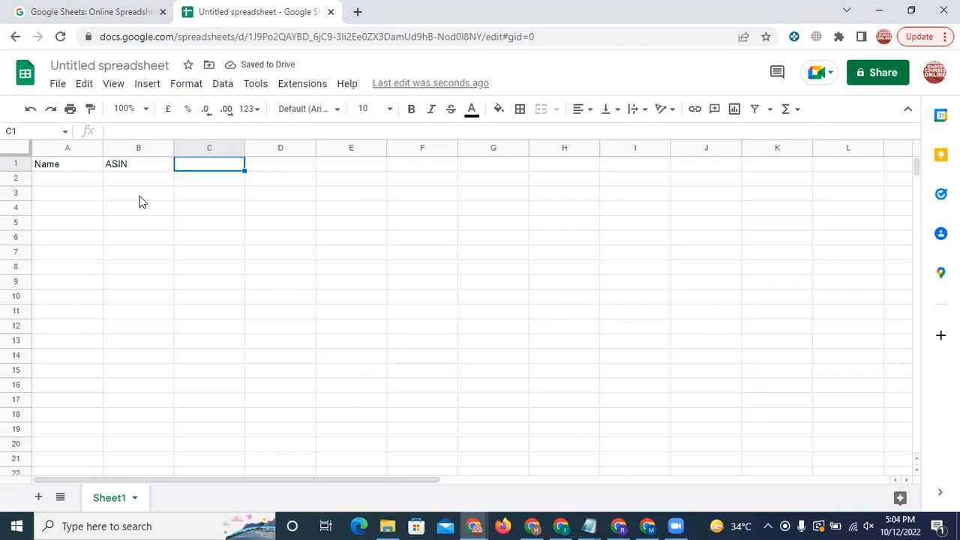
type("AMZ S")
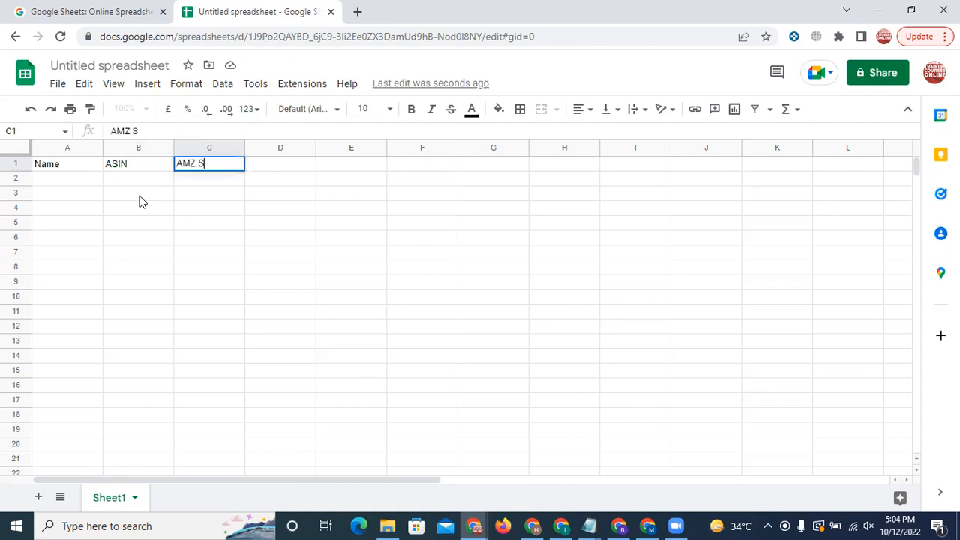
type("elling Price")
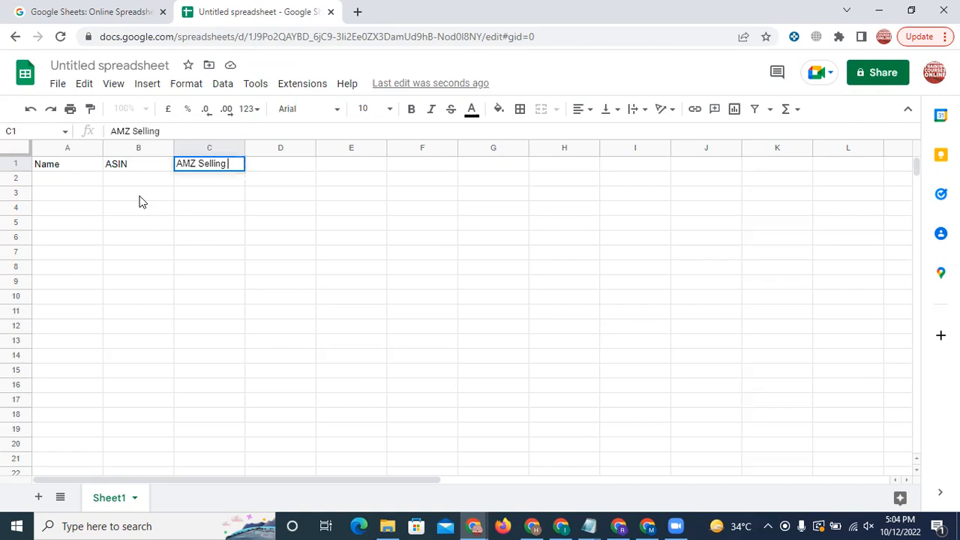
key("Tab")
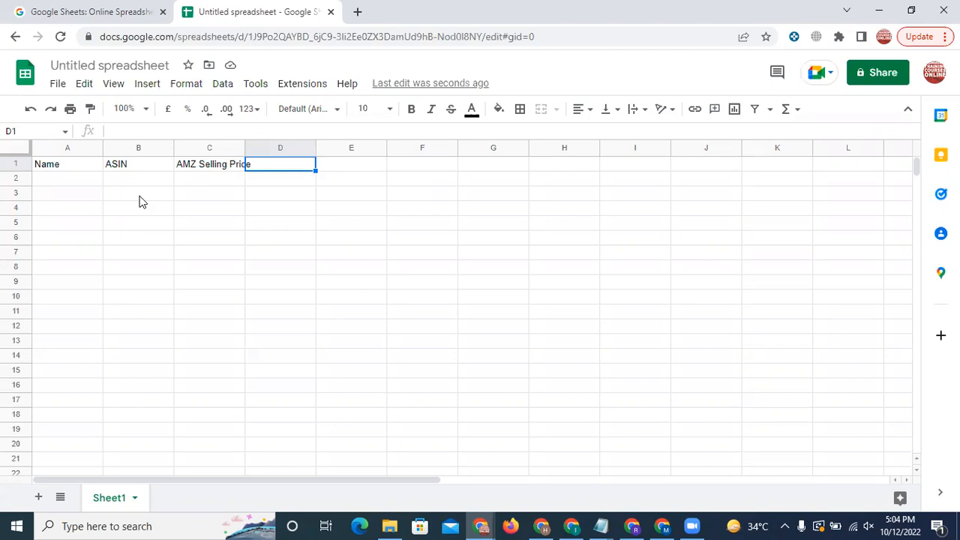
Step: Enter the header AMZ FEE in cell D1
type("a")
key("BackSpace")
type("Am")
key("BackSpace")
type("MZ ")
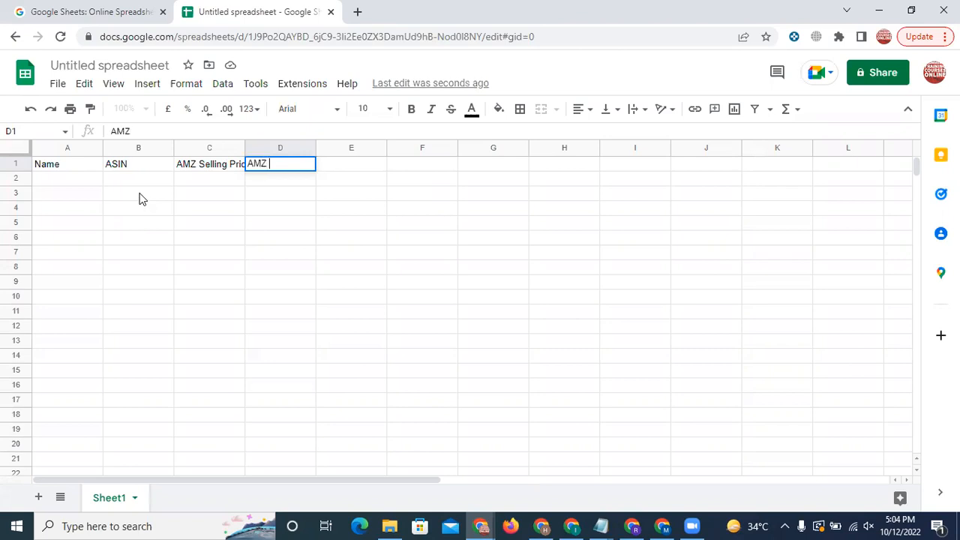
type("FEE")
key("Tab")
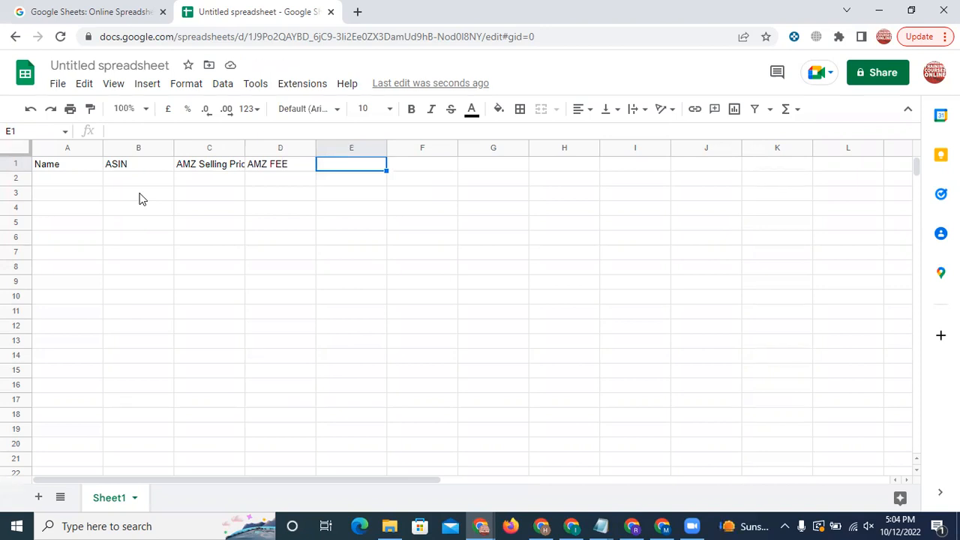
Step: Enter the header Purchasing Price in cell E1
type("PU")
key("BackSpace")
type("urch")
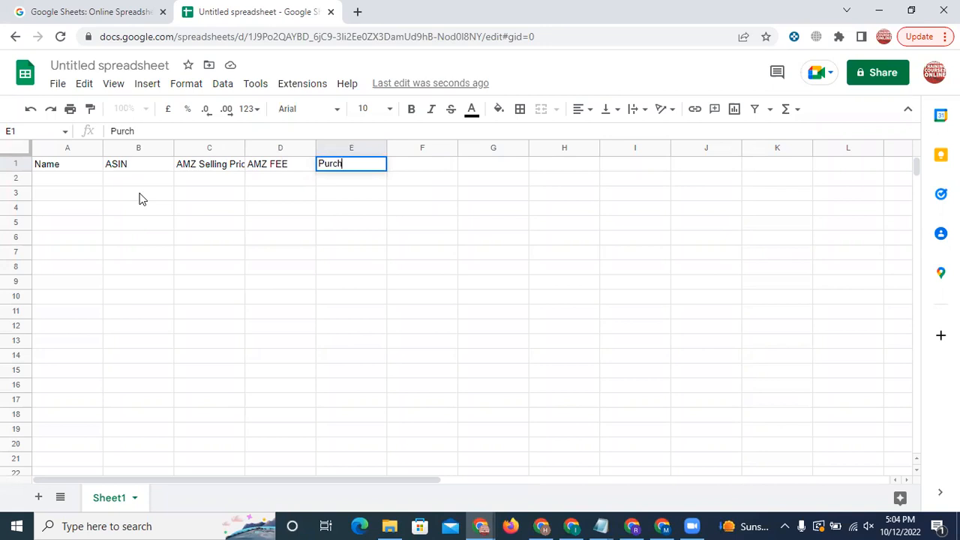
type("asing Price")
key("Tab")
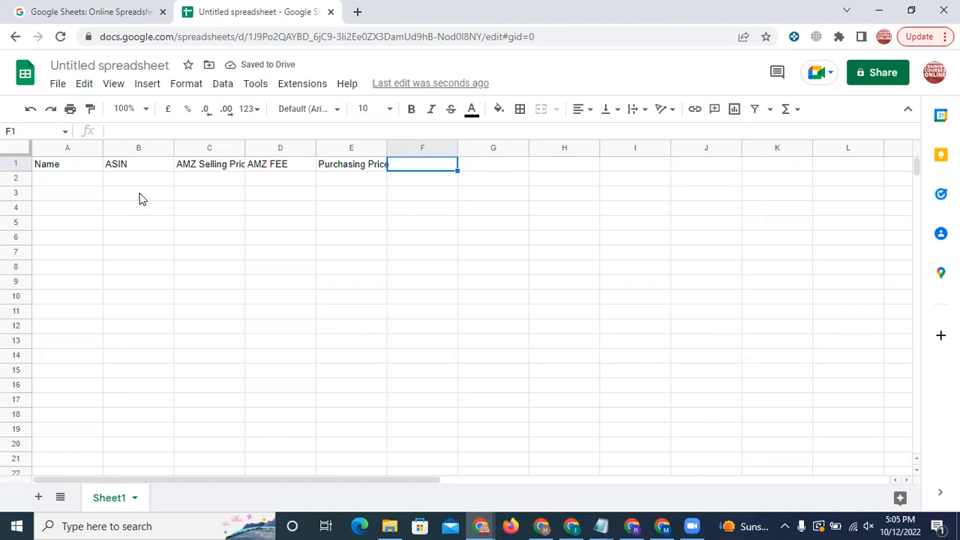
Step: Enter the headers Sales Tax in cell F1 and Shipping in cell G1
type("Sale")
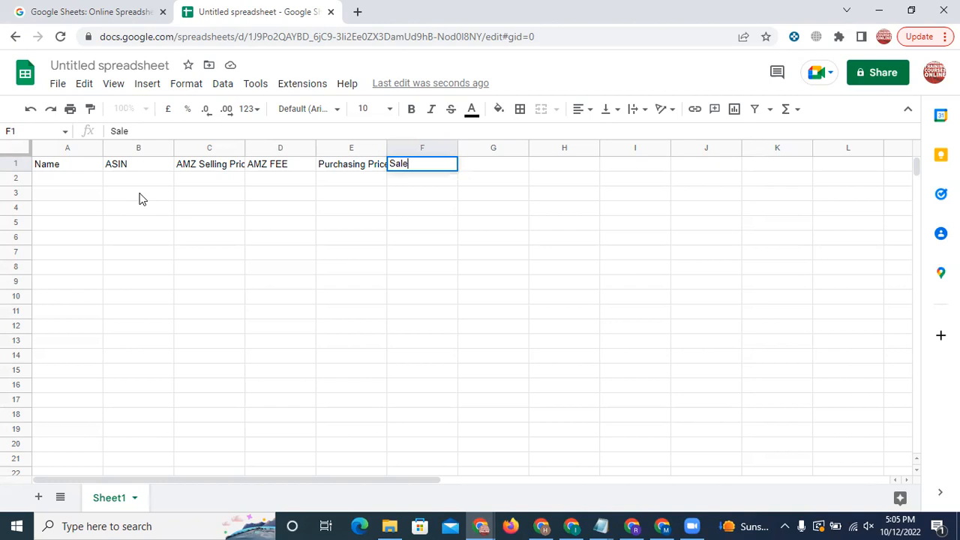
type("s Tax")
key("Tab")
type("Shipping")
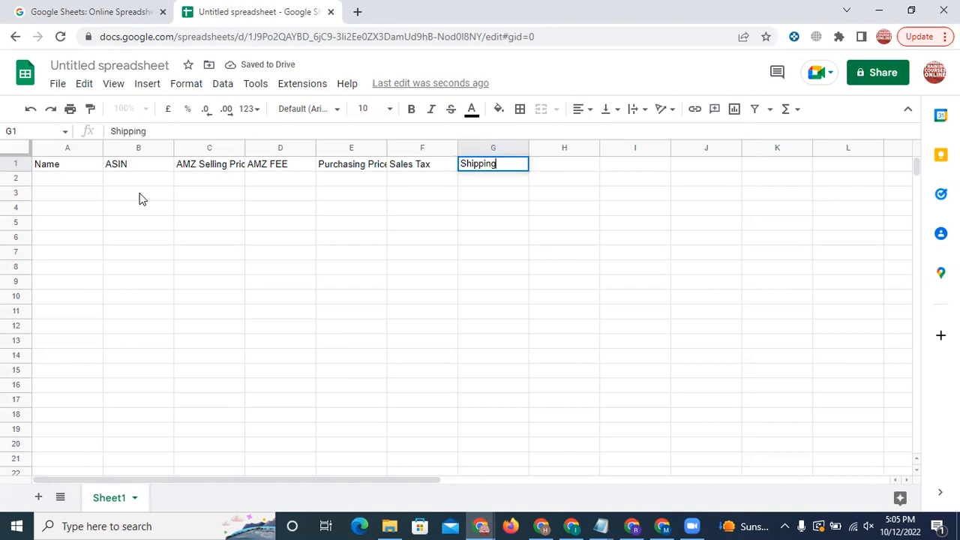
key("Tab")
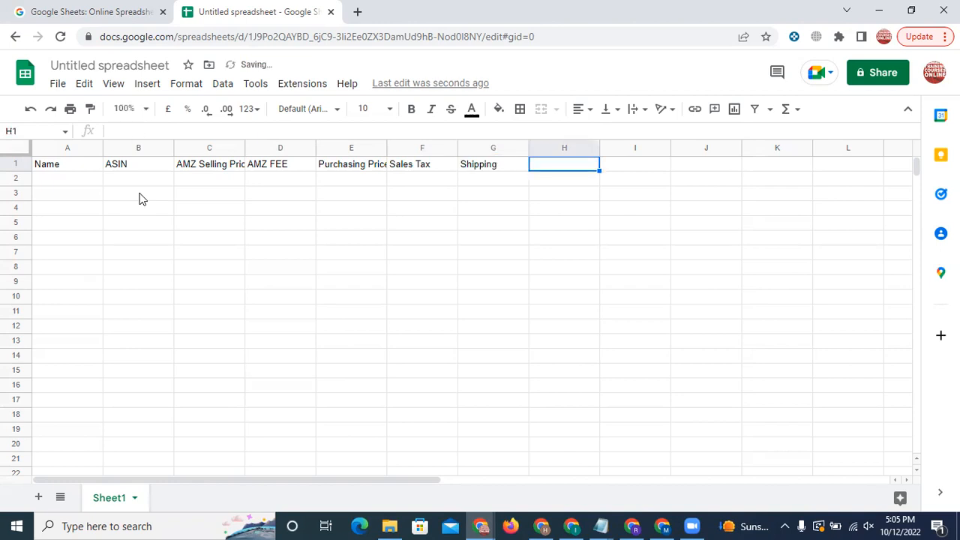
Step: Enter the headers Profit in cell H1 and ROI in cell I1
type("P")
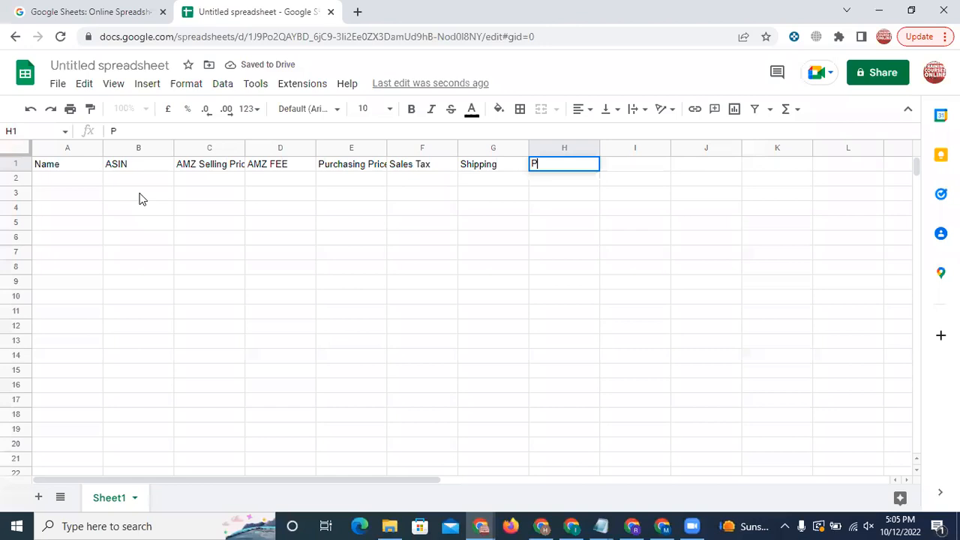
type("rofit")
key("Tab")
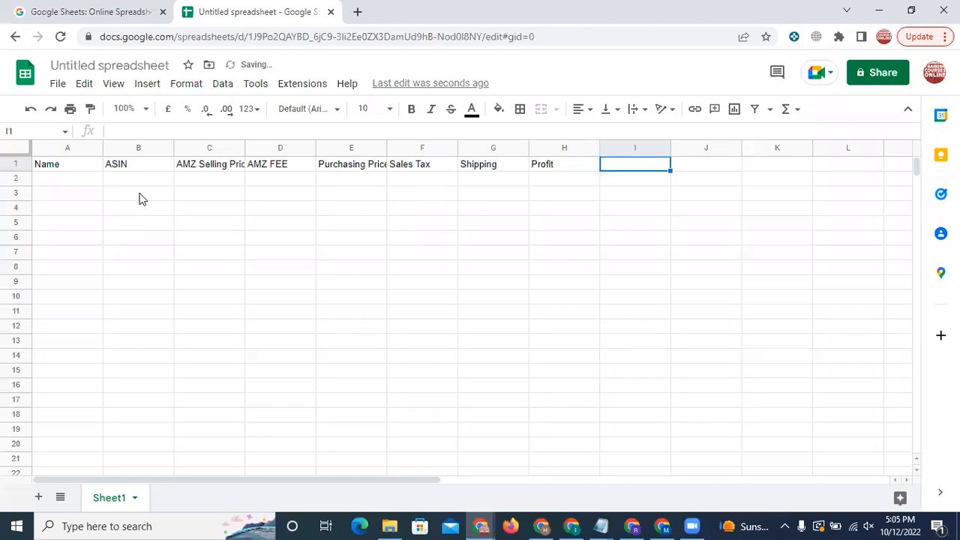
type("ROI")
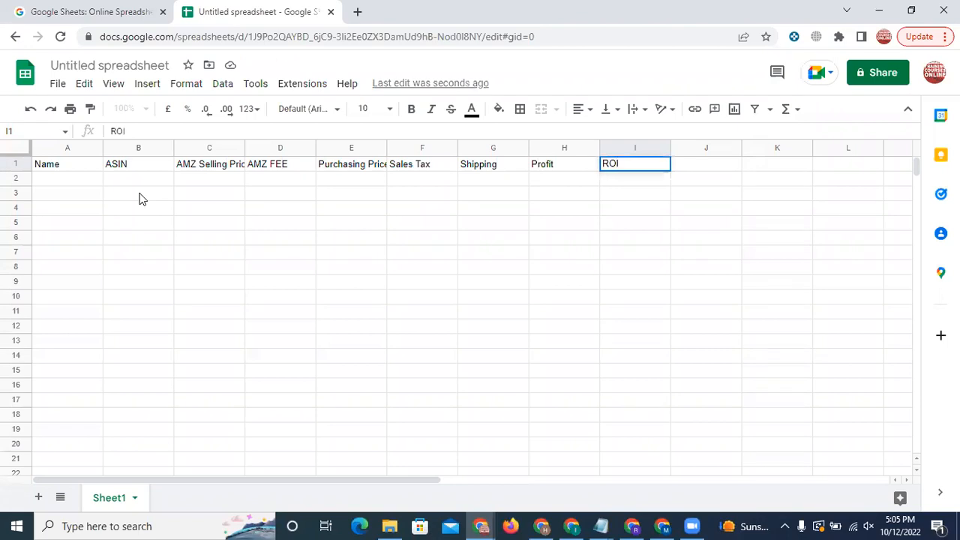
key("Tab")
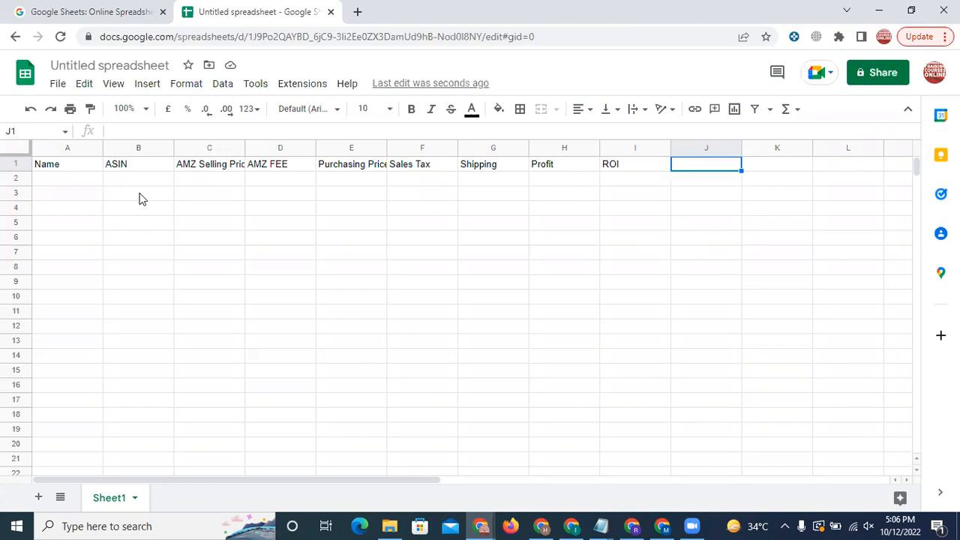
Step: Enter the header Source Link in cell J1
type("Sourc")
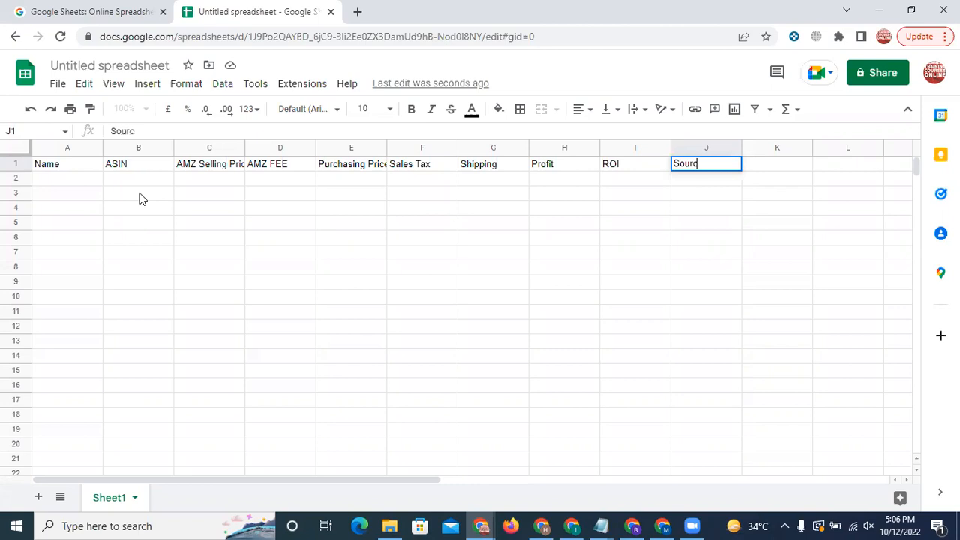
type("e Link")
key("Tab")
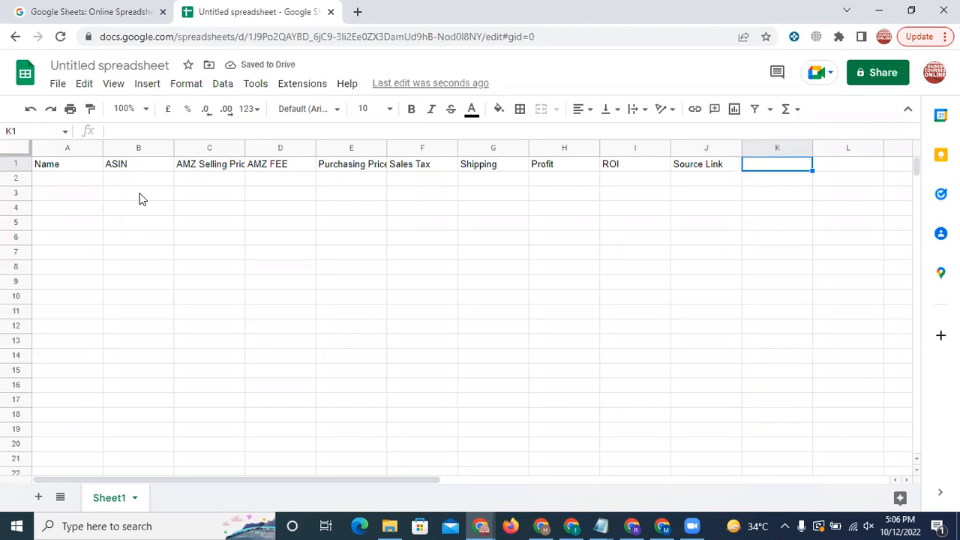
Step: Fit the widths of columns C and E to their headers AMZ Selling Price and Purchasing Price
double_click(241, 148)
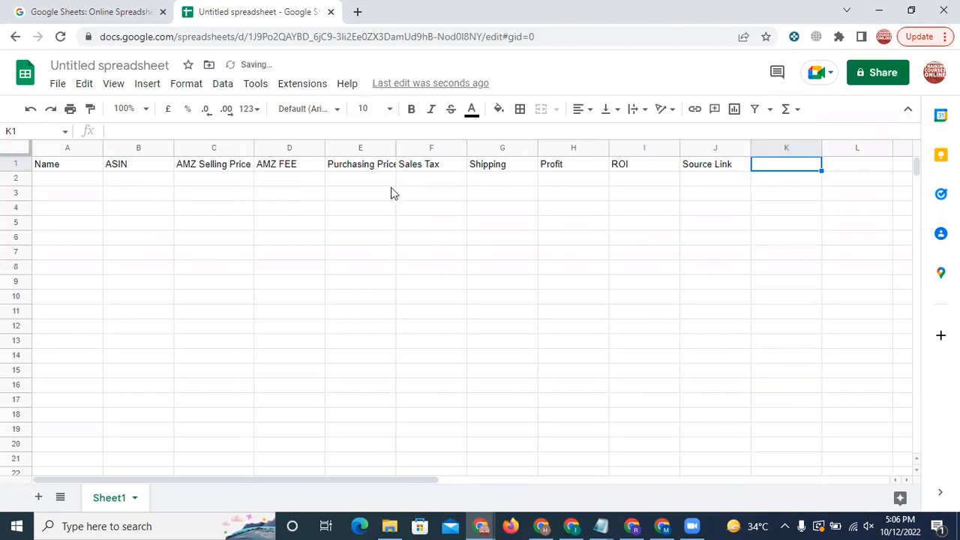
double_click(394, 148)
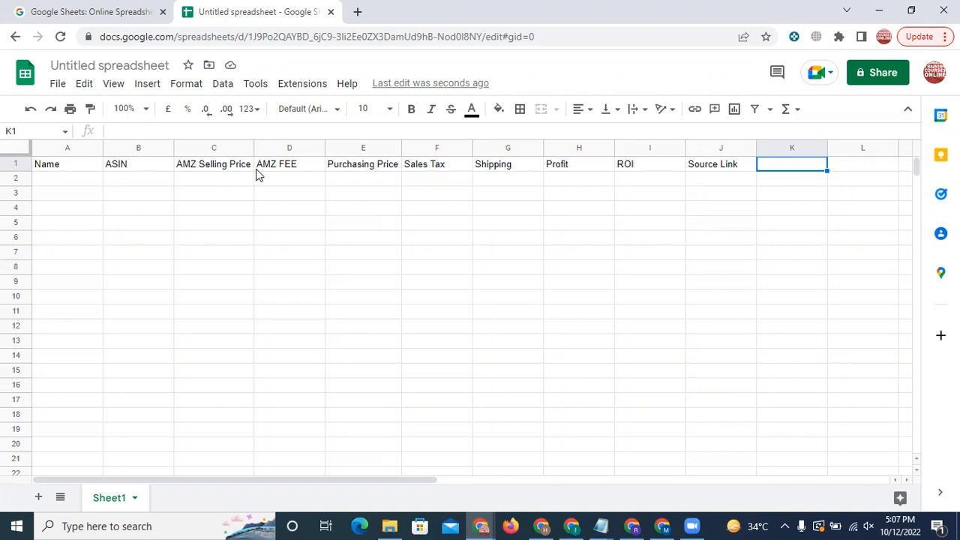
left_click(64, 183)
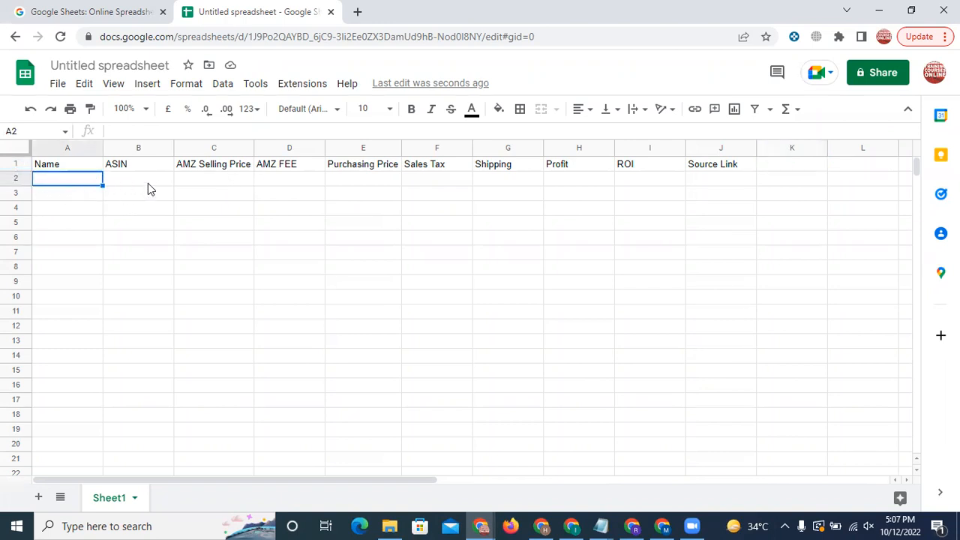
left_click(305, 182)
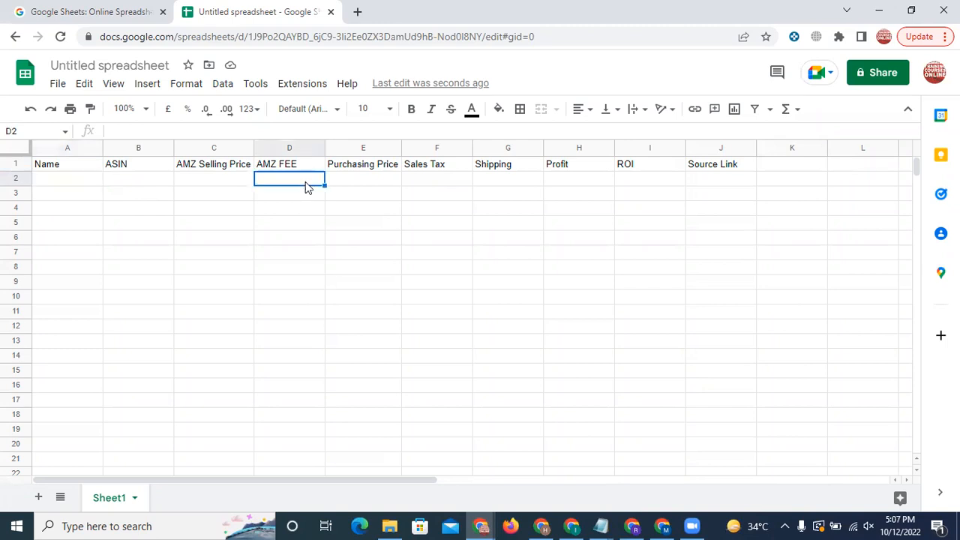
left_click(368, 188)
left_click(450, 182)
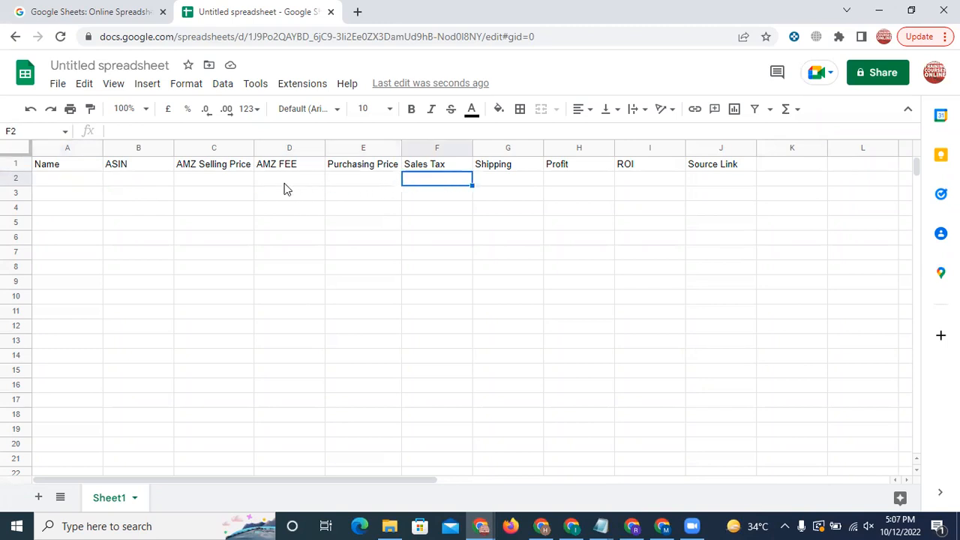
left_click(205, 182)
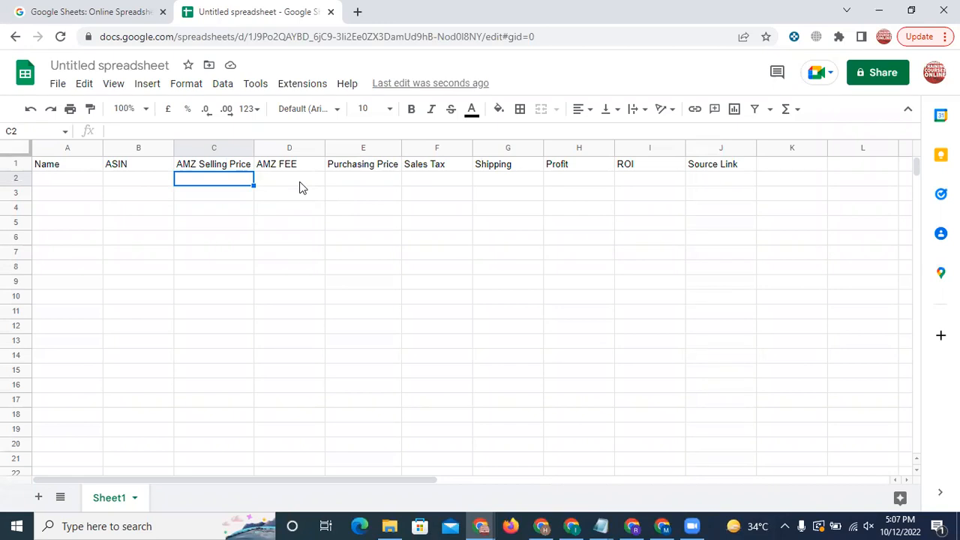
left_click(290, 184)
left_click(230, 184)
Step: Enter the formula =C2*0.15 in cell D2 to calculate the AMZ FEE from the selling price
left_click(279, 184)
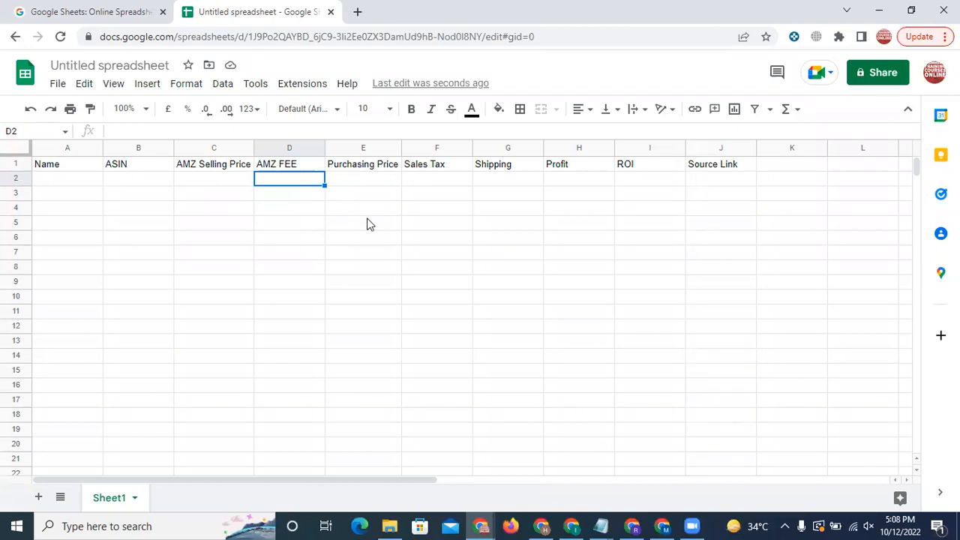
type("=")
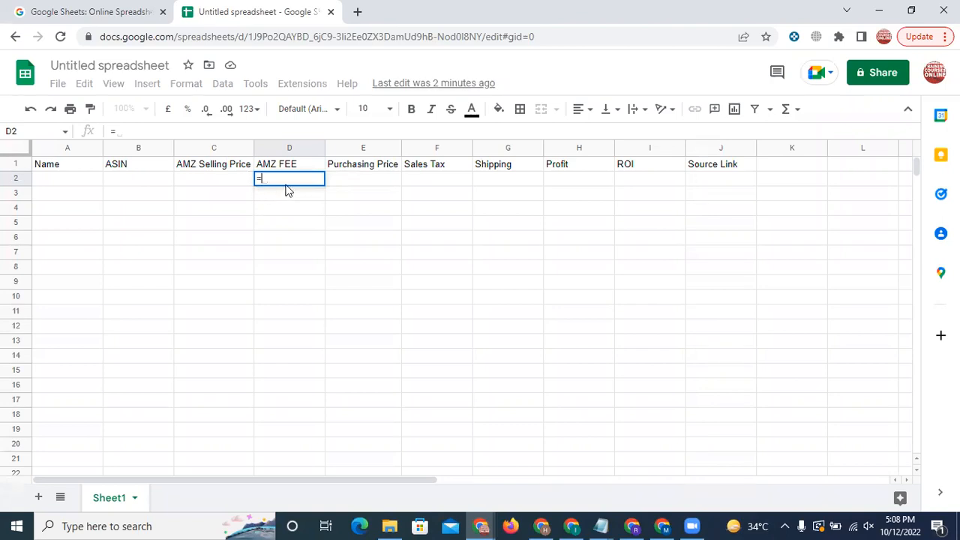
left_click(221, 185)
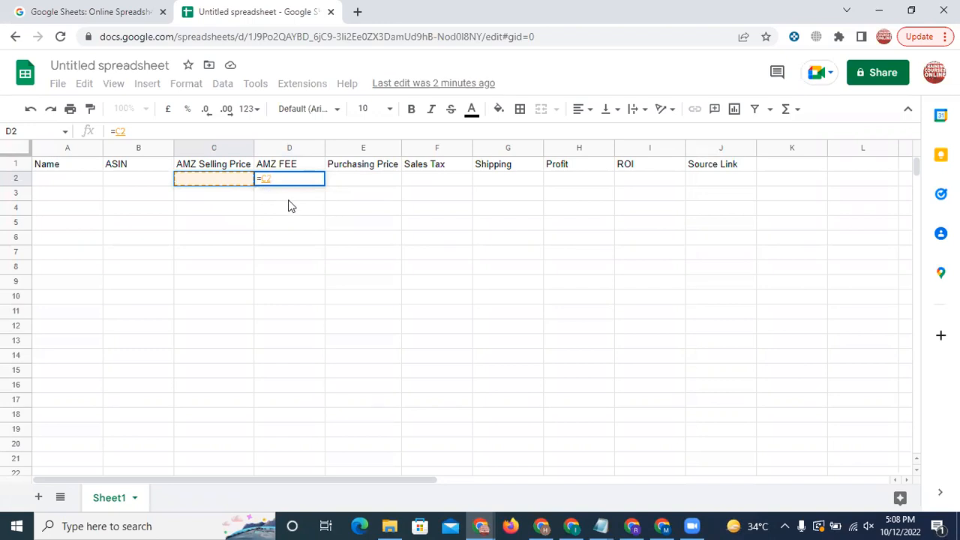
type("*")
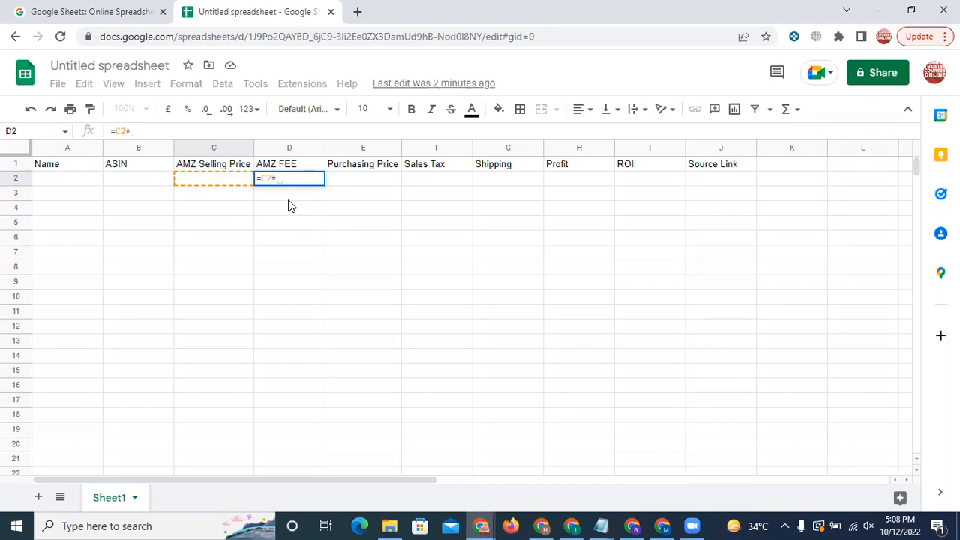
type("15")
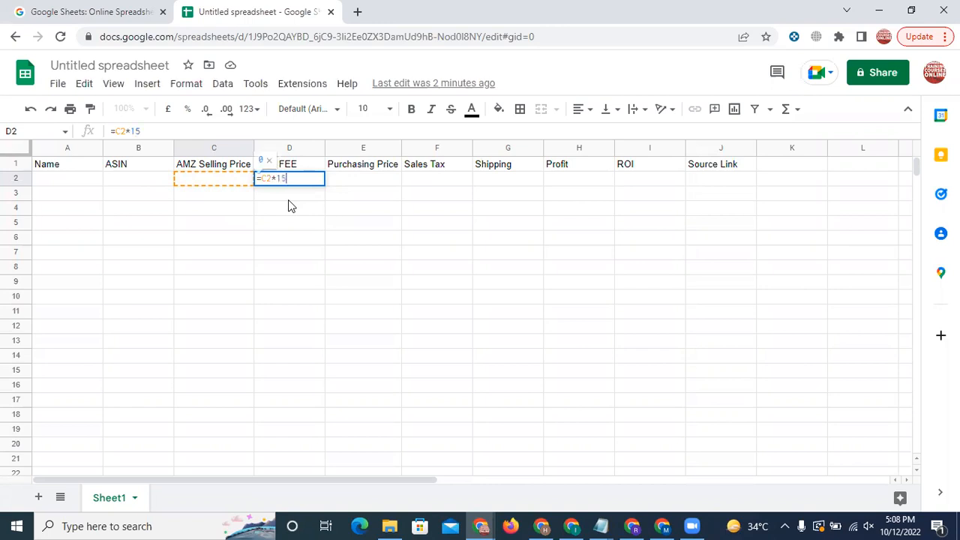
type("/100")
key("BackSpace")
key("BackSpace")
key("BackSpace")
key("BackSpace")
key("BackSpace")
type("0.15")
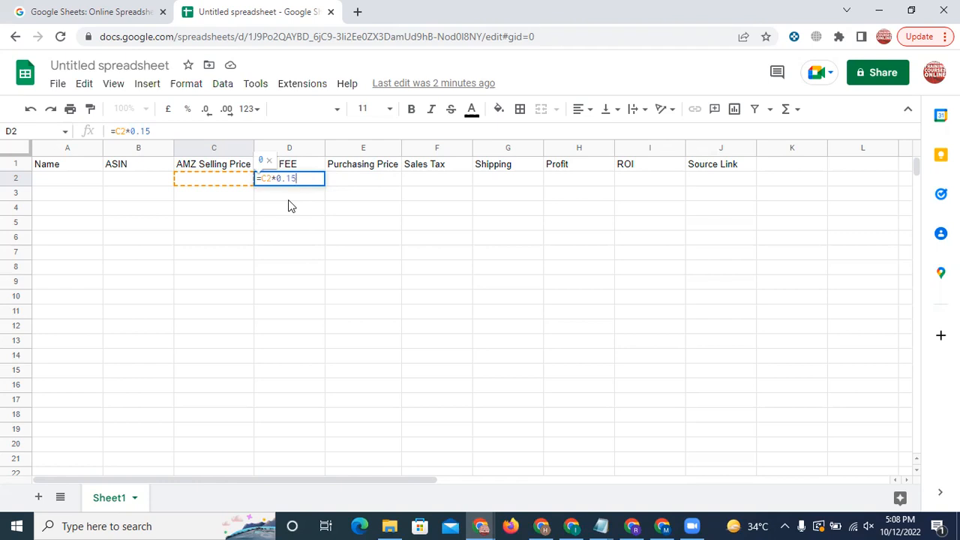
key("Return")
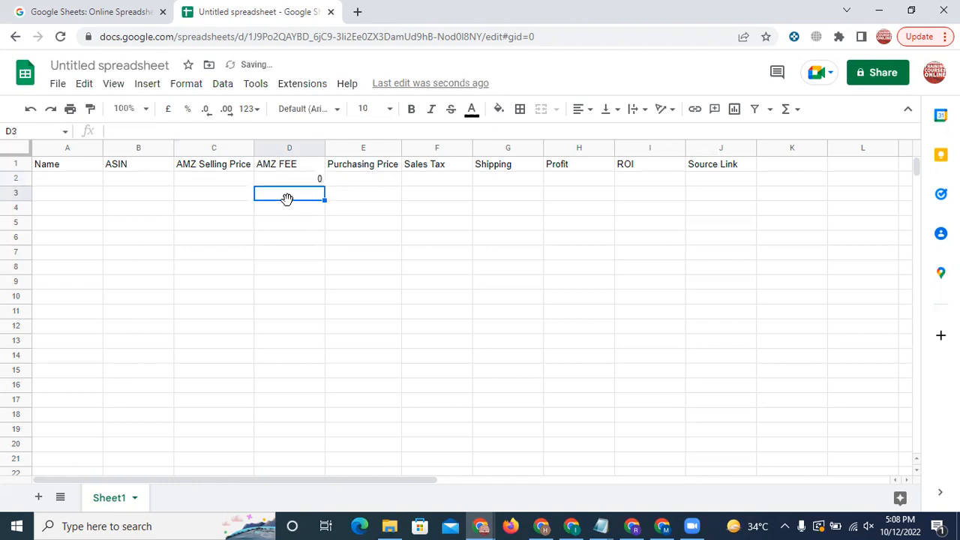
left_click(312, 182)
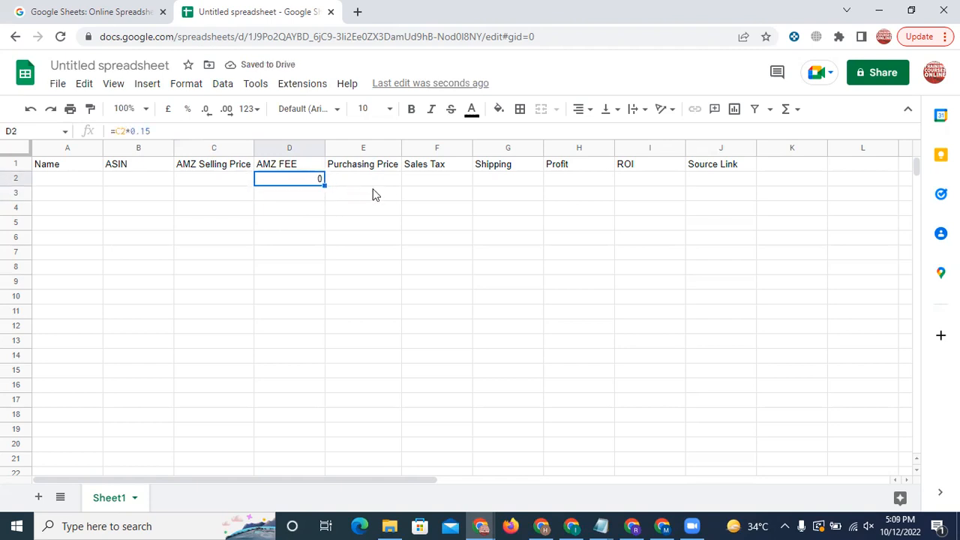
Step: Enter the formula =E2*0.08 in cell F2 to calculate the Sales Tax from the purchasing price
left_click(367, 182)
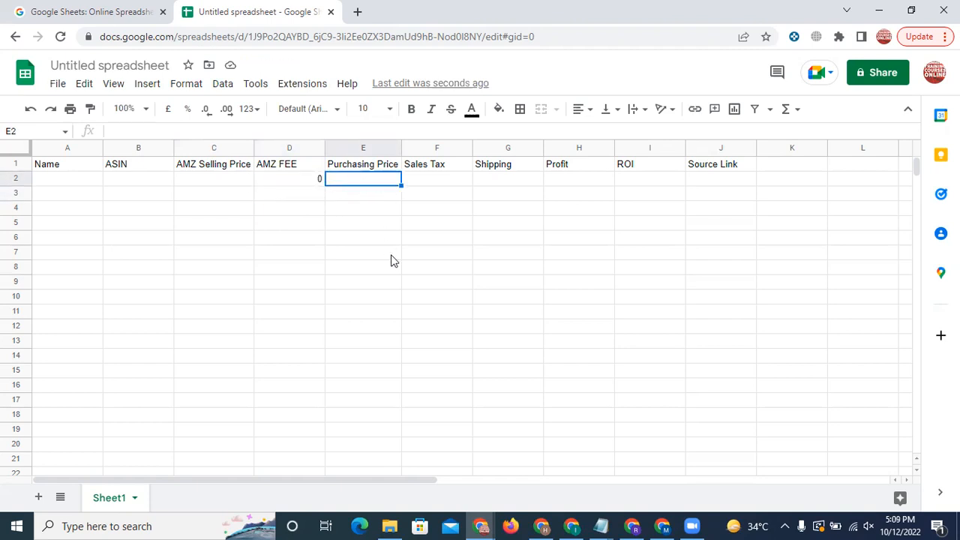
key("Tab")
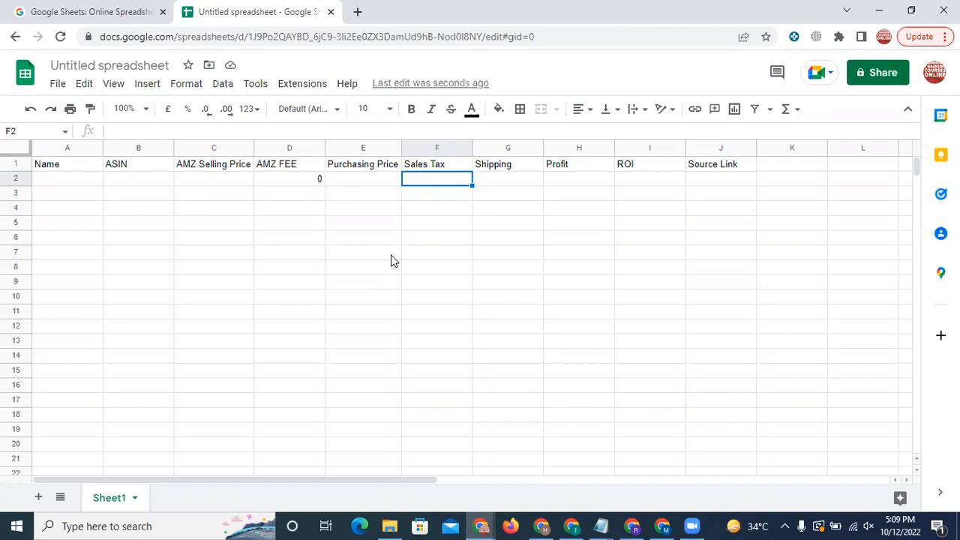
type("=")
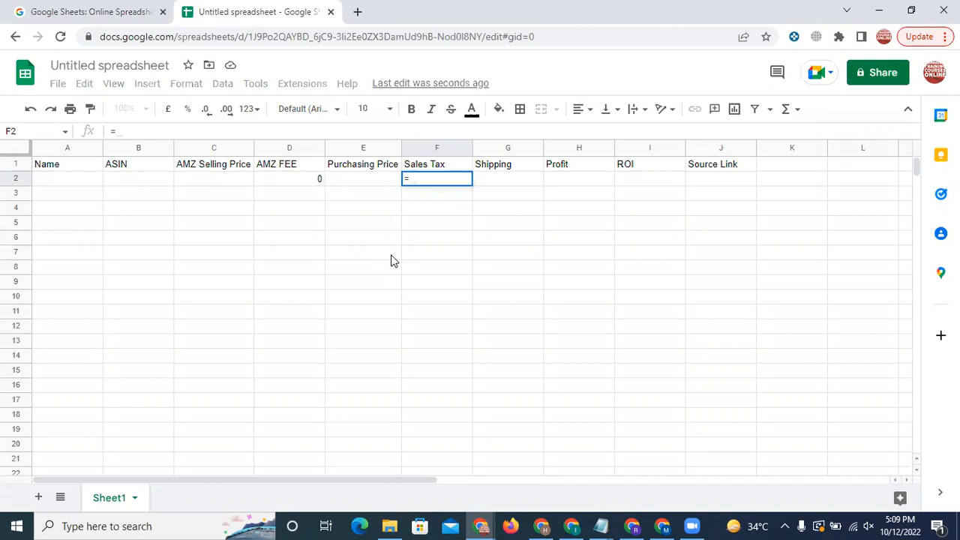
left_click(370, 181)
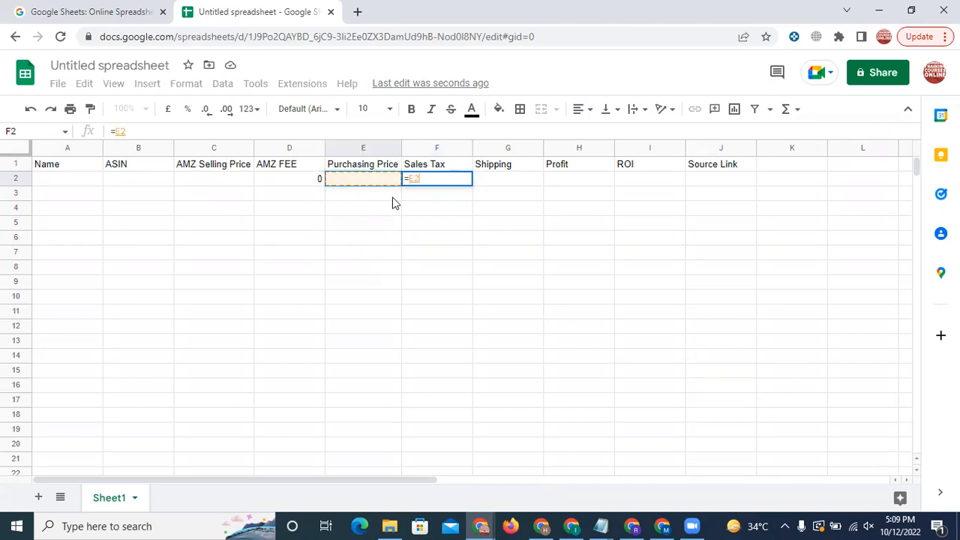
type("*")
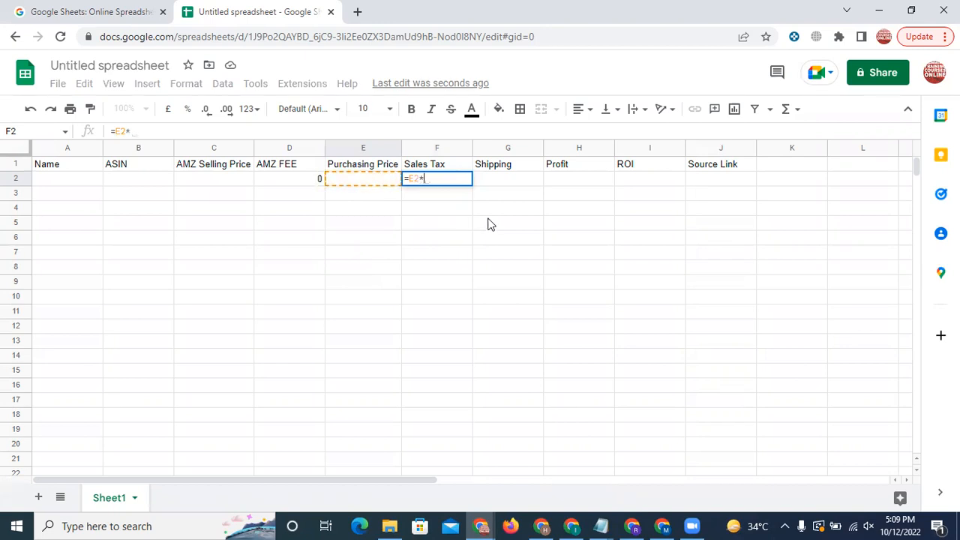
type("0.08")
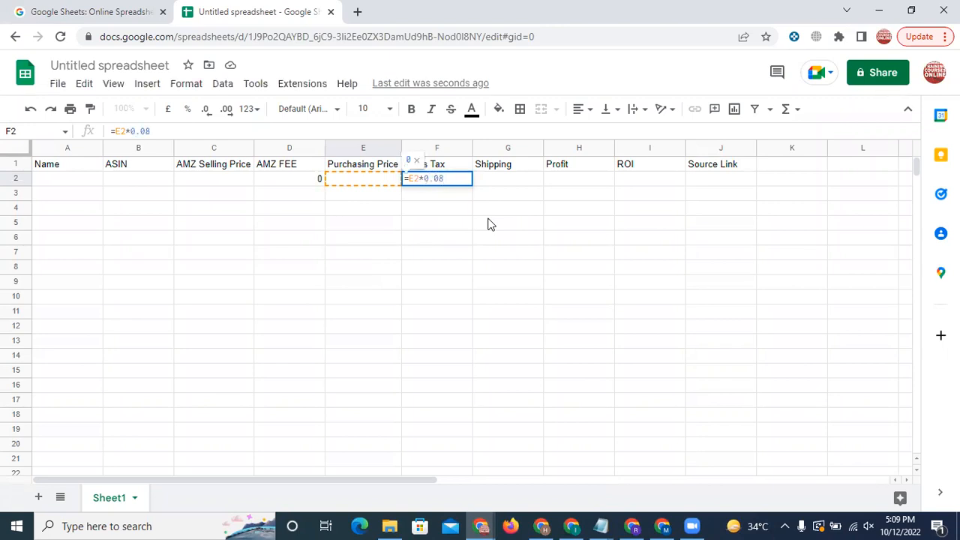
key("Return")
left_click(510, 183)
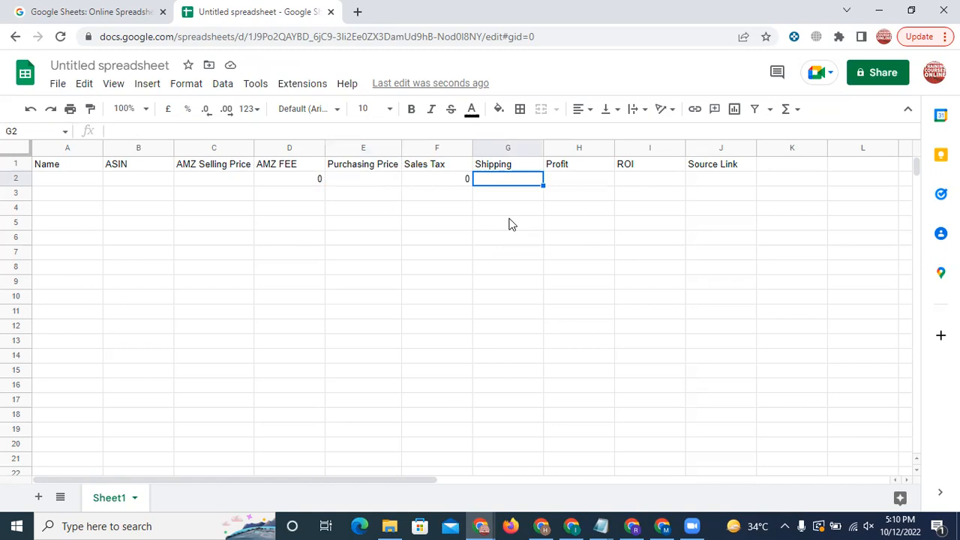
left_click(437, 180)
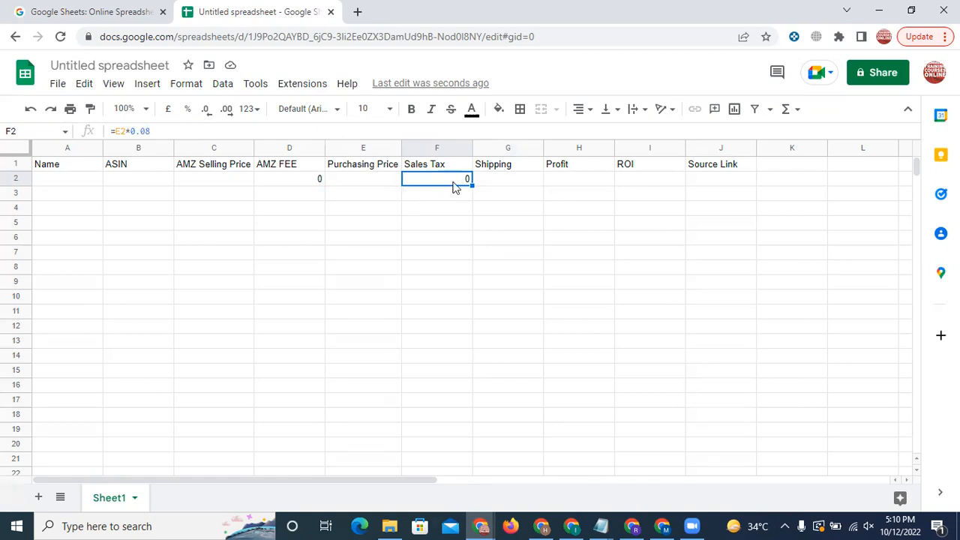
left_click(508, 186)
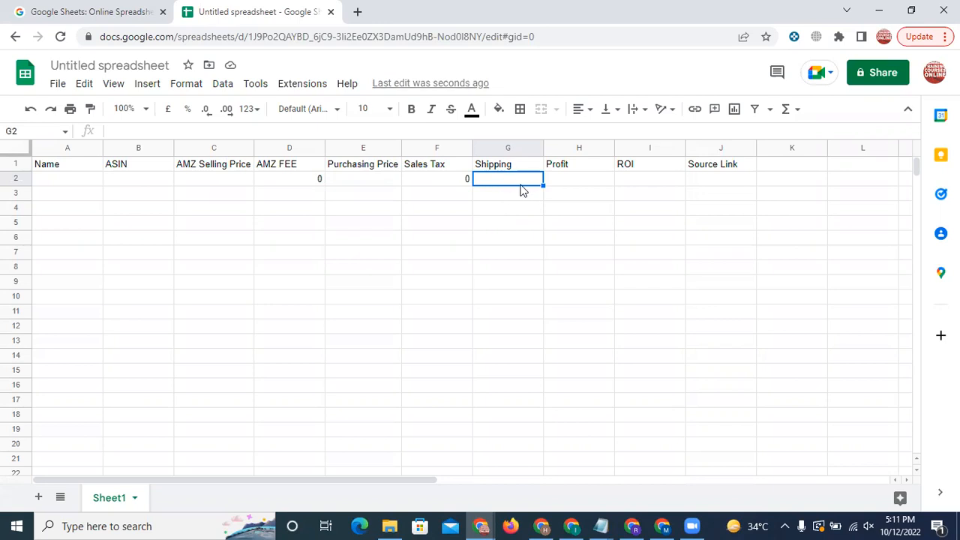
left_click(570, 182)
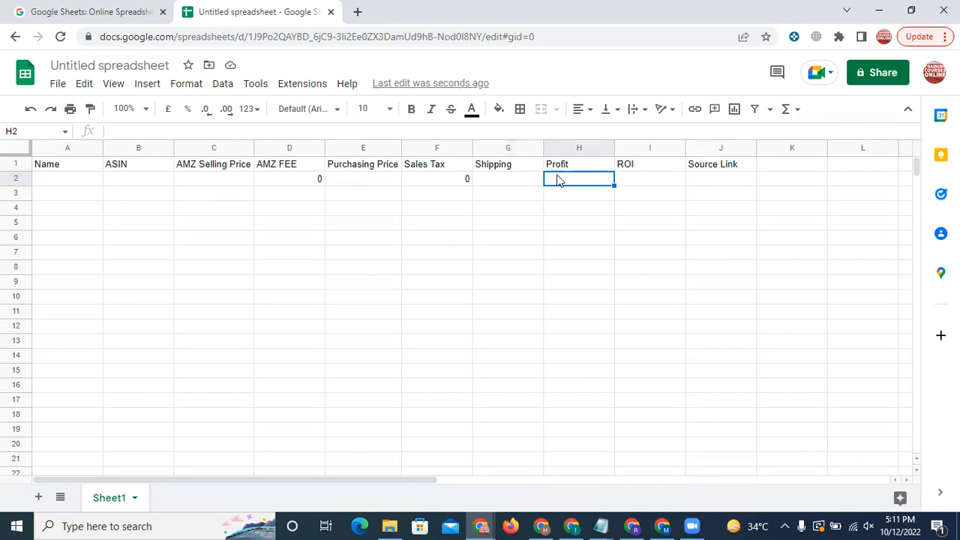
Step: Insert a column between Shipping and Profit and enter the header Total Cost in cell H1
left_click(518, 150)
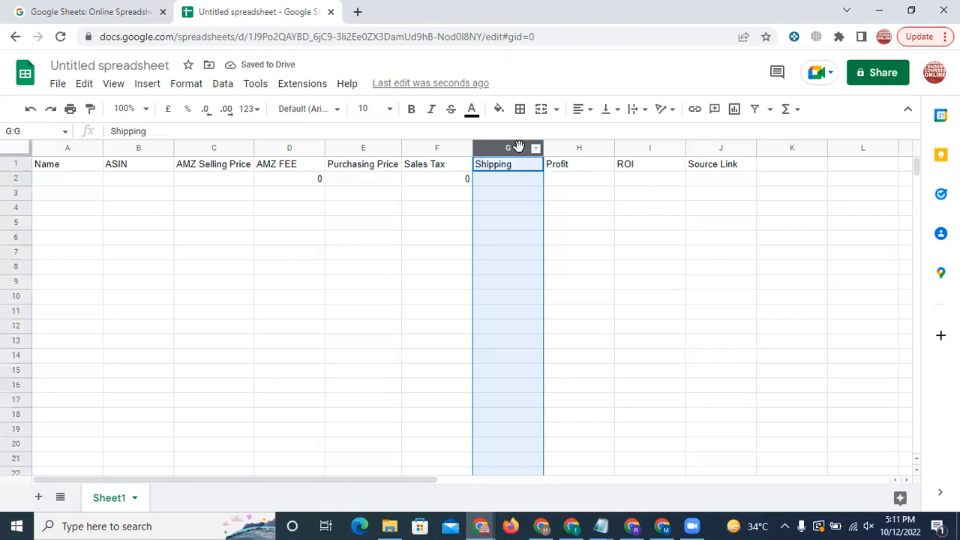
right_click(525, 148)
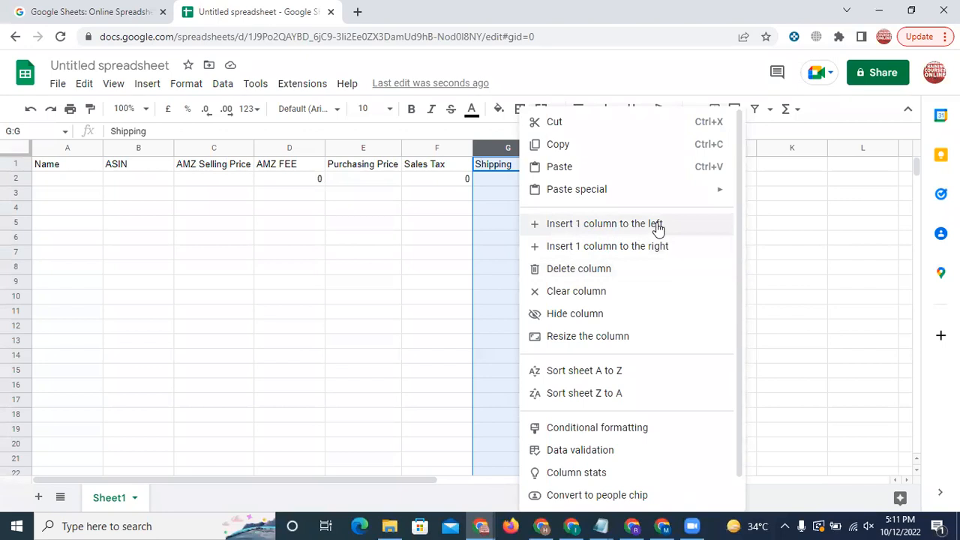
left_click(616, 247)
left_click(582, 167)
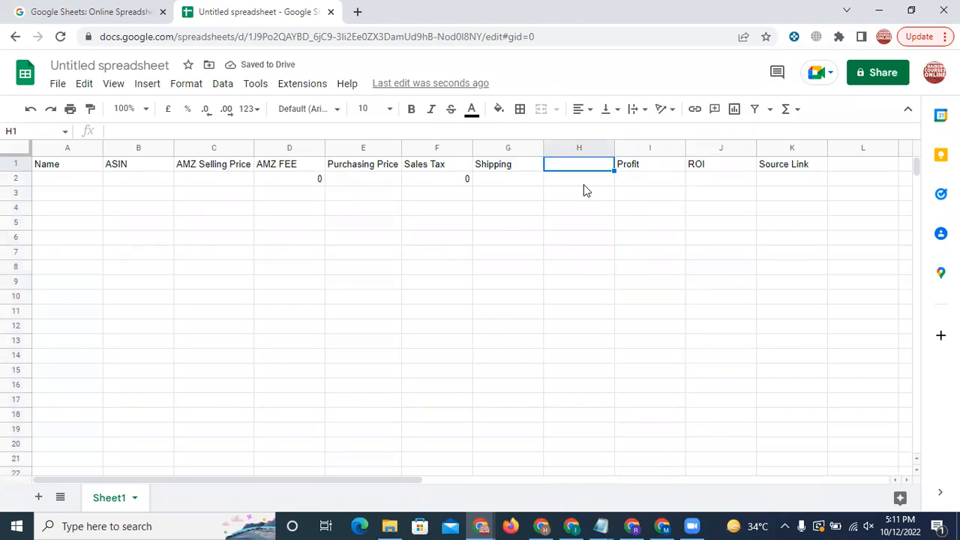
type("Total Cost")
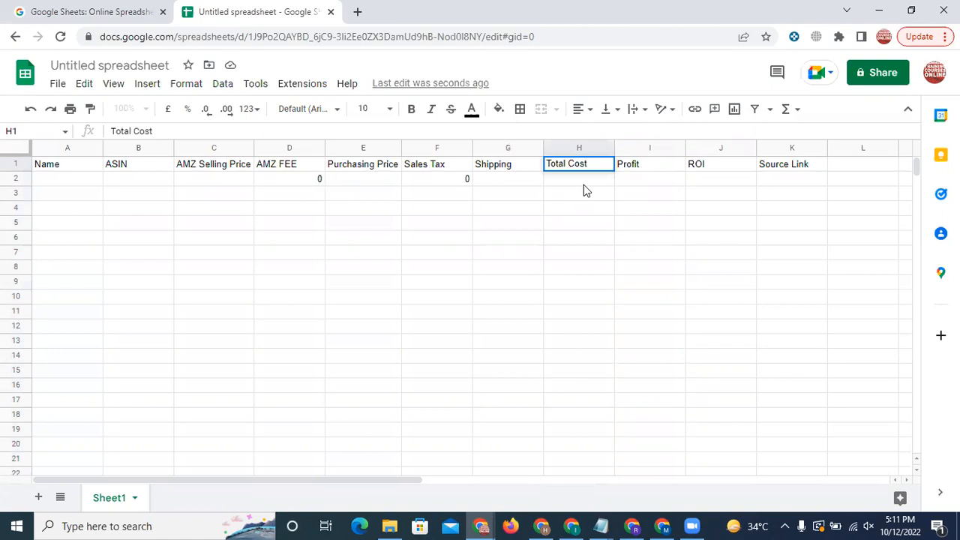
key("Return")
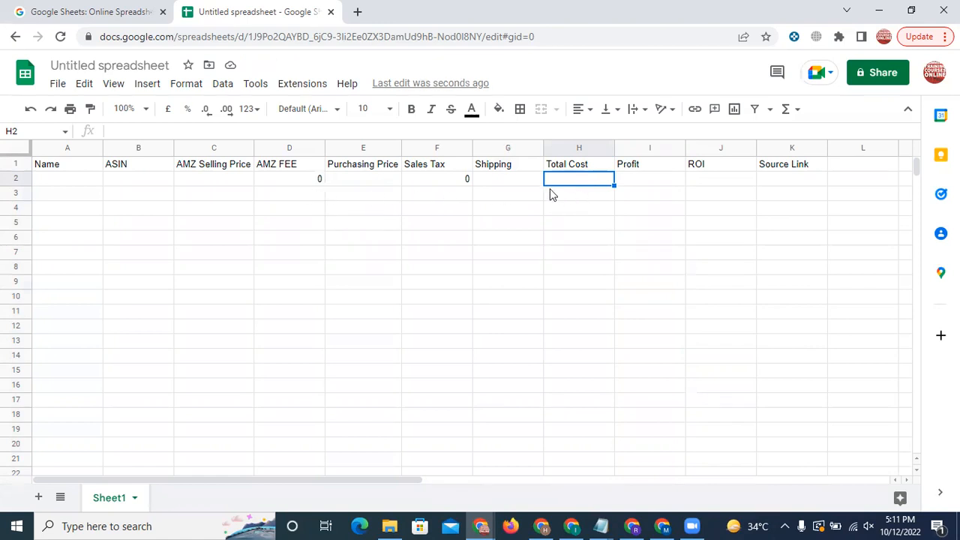
left_click(279, 182)
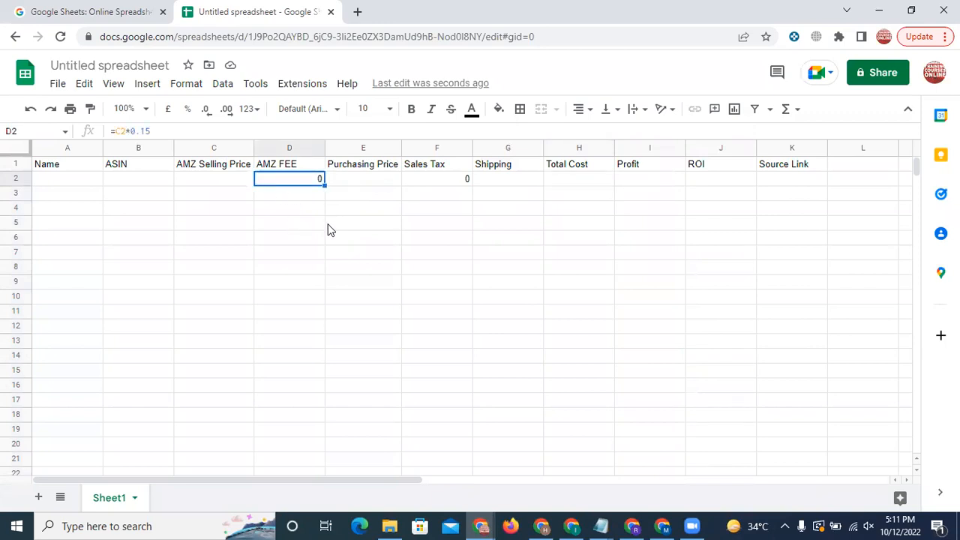
left_click(230, 186)
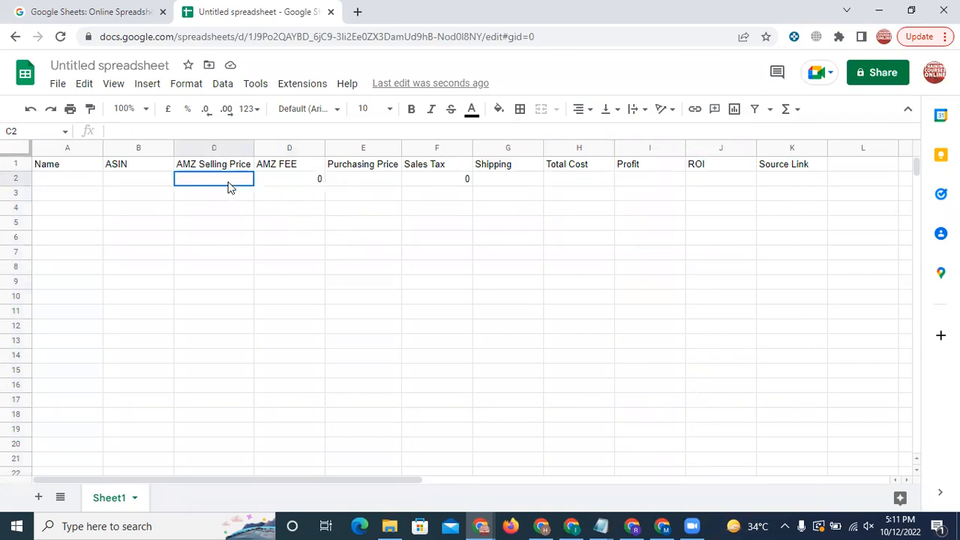
left_click(279, 188)
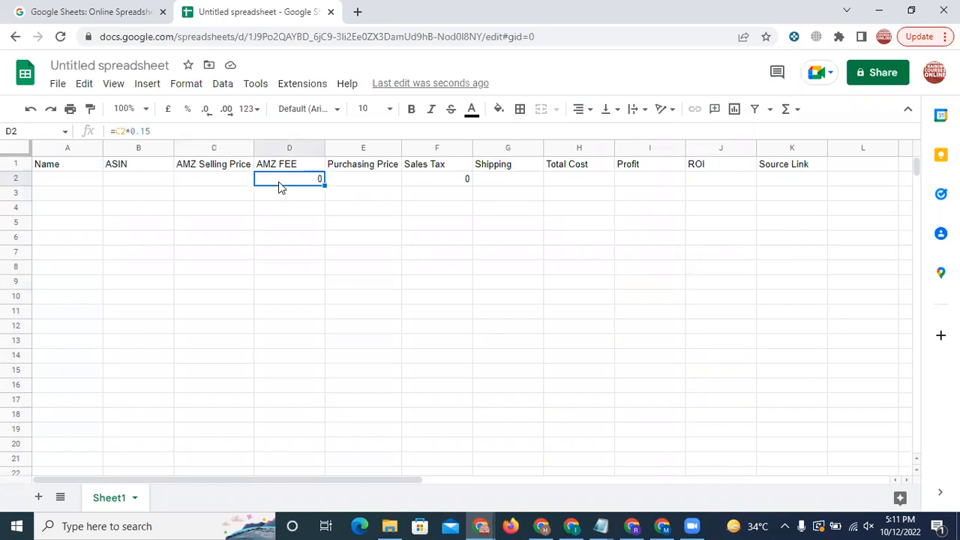
left_click(354, 185)
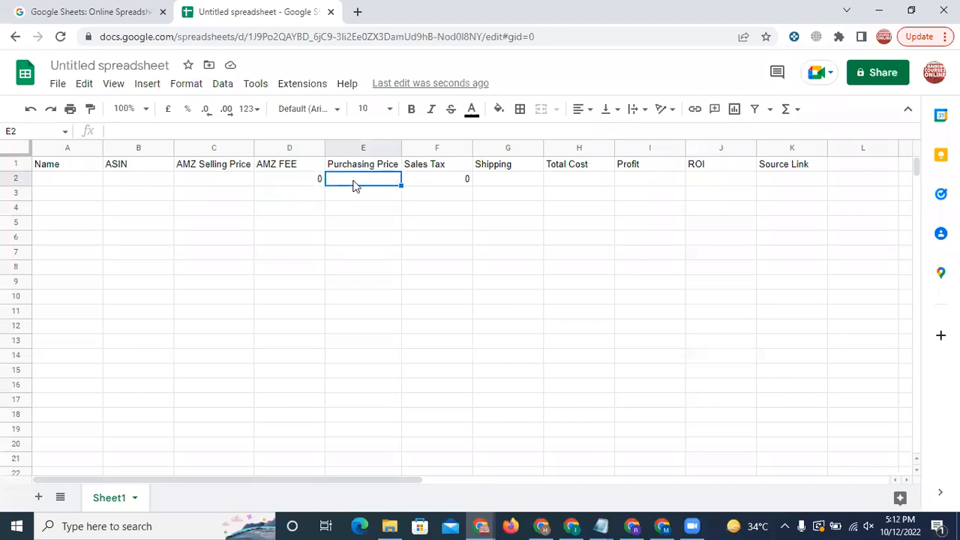
key("shift+Right")
key("shift+Right")
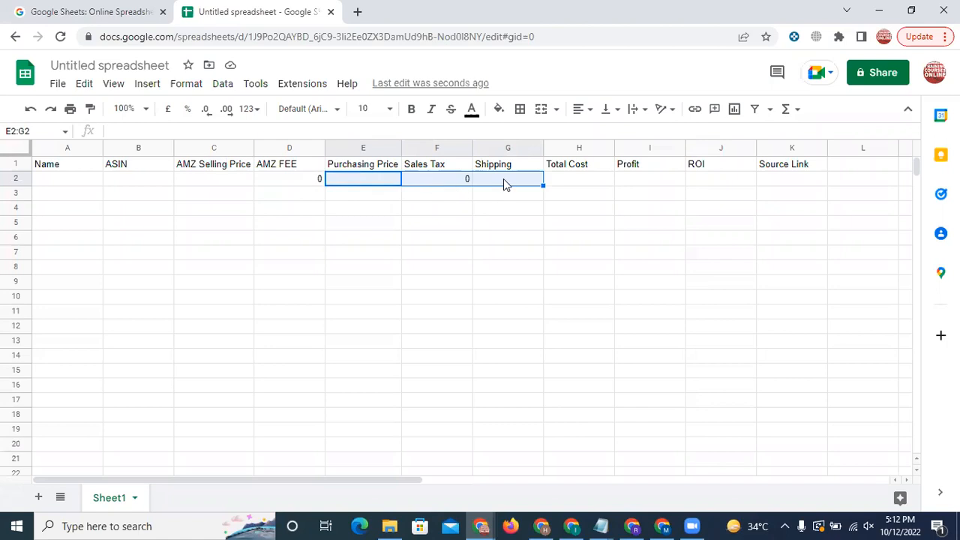
Step: Enter the formula =E2+F2+G2 in cell H2 to calculate the Total Cost from purchasing price, sales tax and shipping
left_click(586, 184)
type("=")
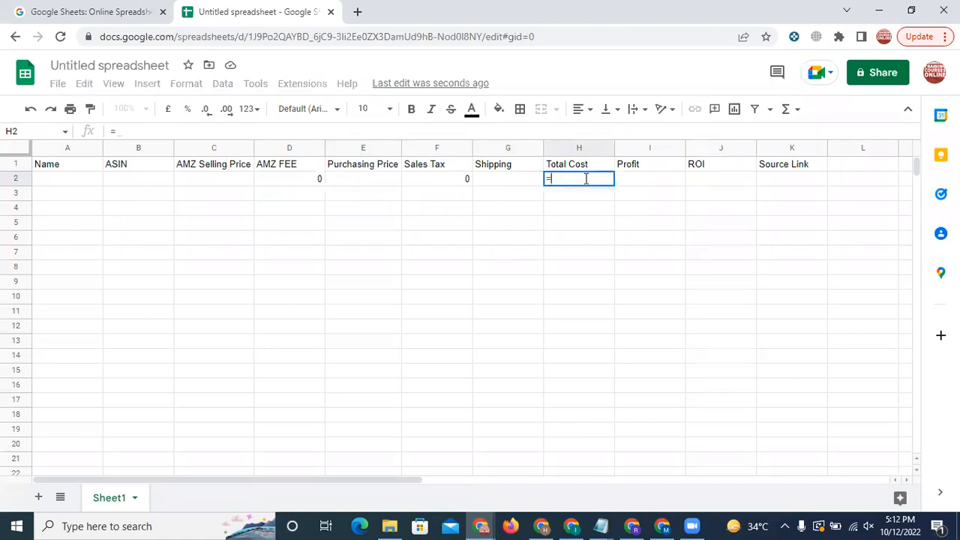
left_click(381, 180)
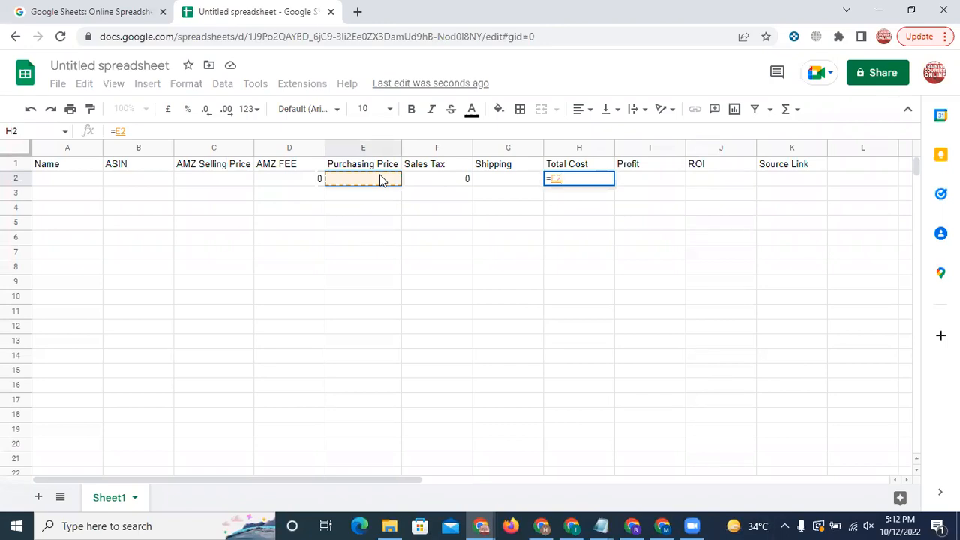
type("+")
left_click(445, 182)
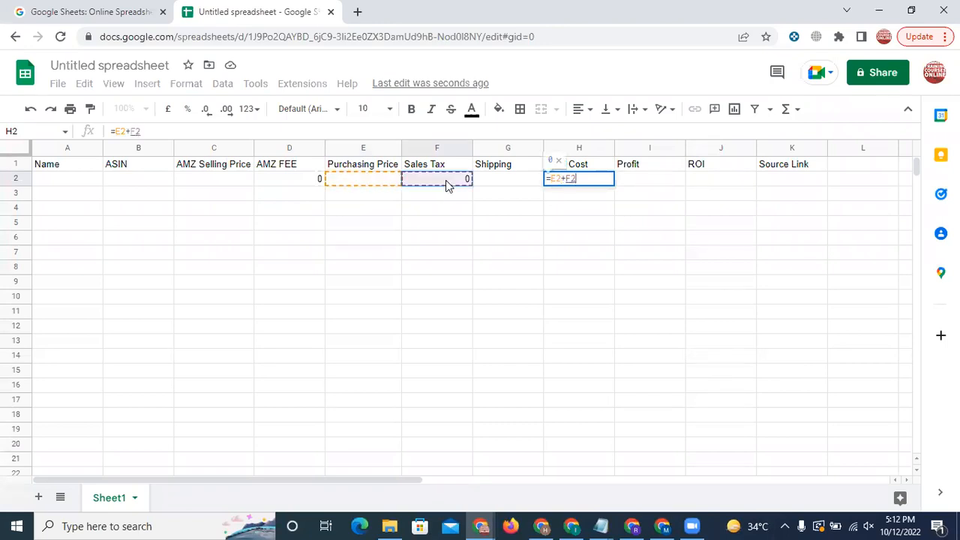
type("+")
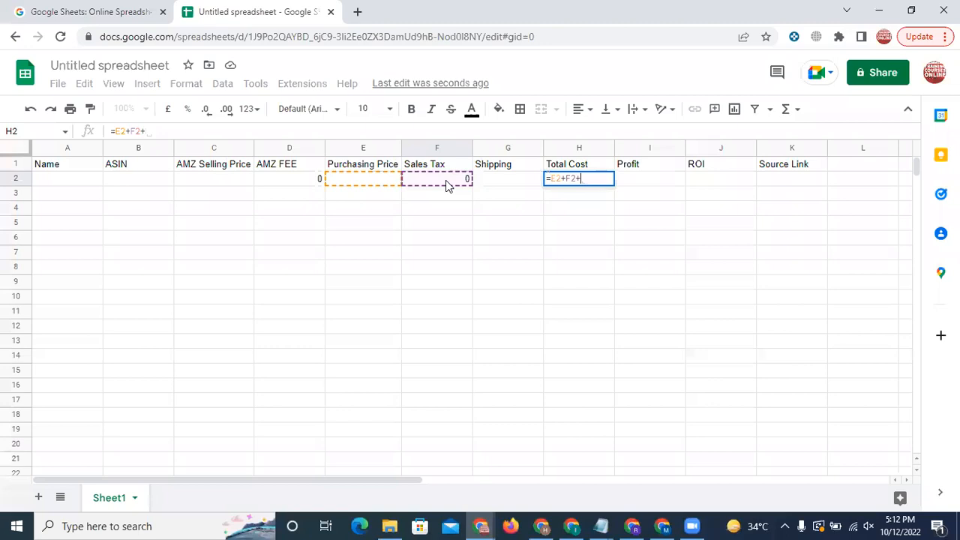
left_click(510, 182)
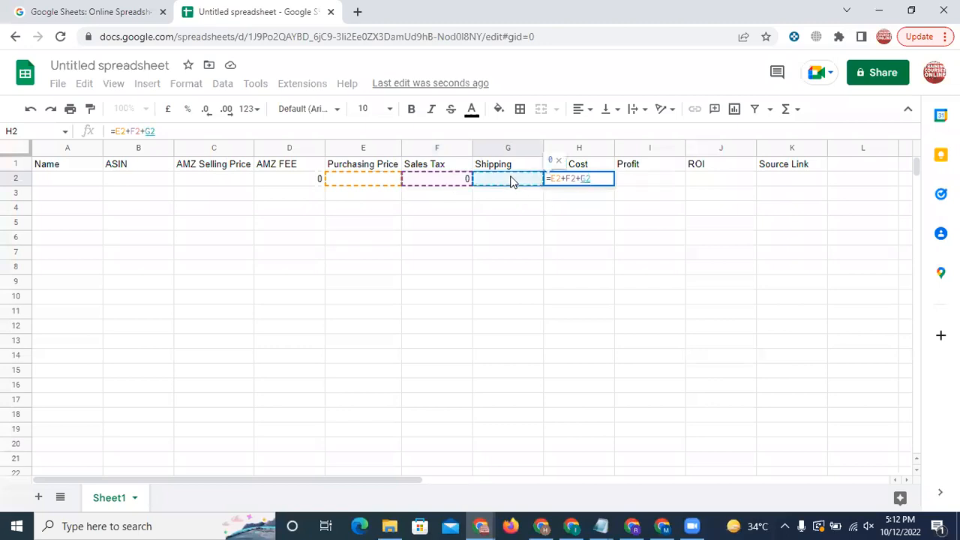
key("Return")
left_click(589, 180)
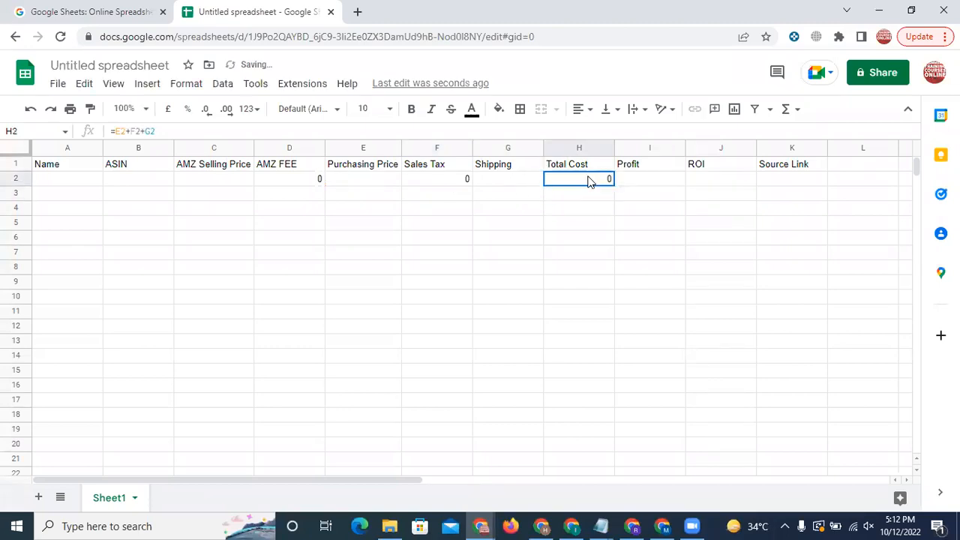
Step: Change the Profit header in cell I1 to Profit/Loss
left_click(650, 180)
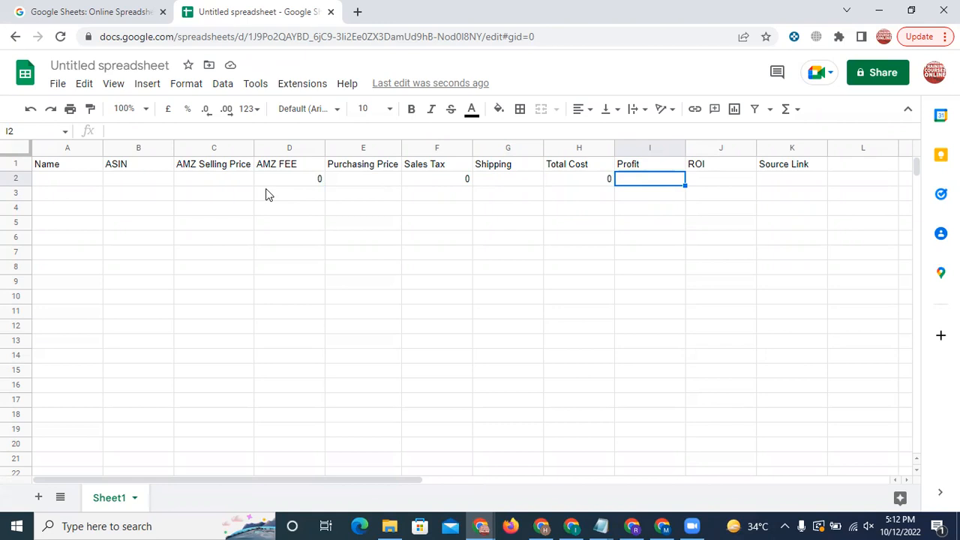
left_click(225, 180)
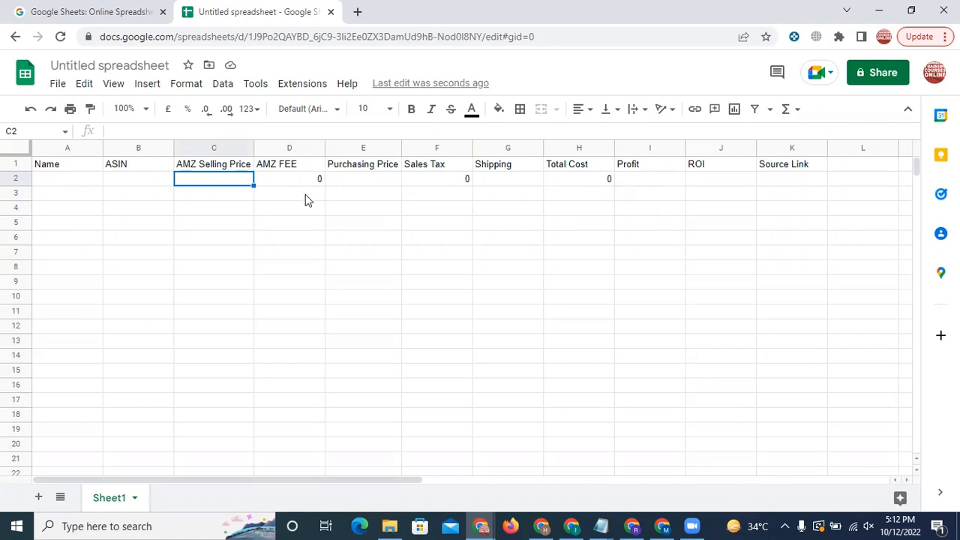
left_click(641, 182)
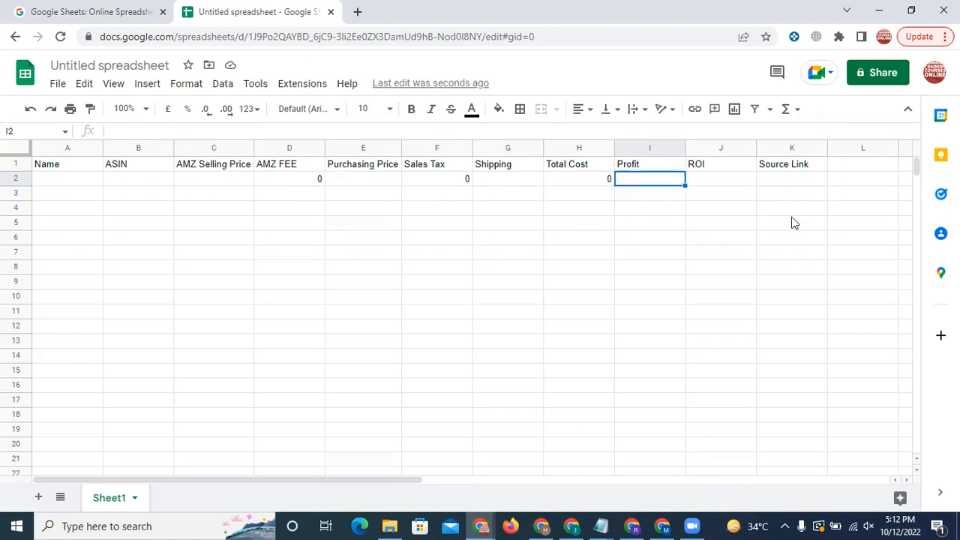
left_click(663, 166)
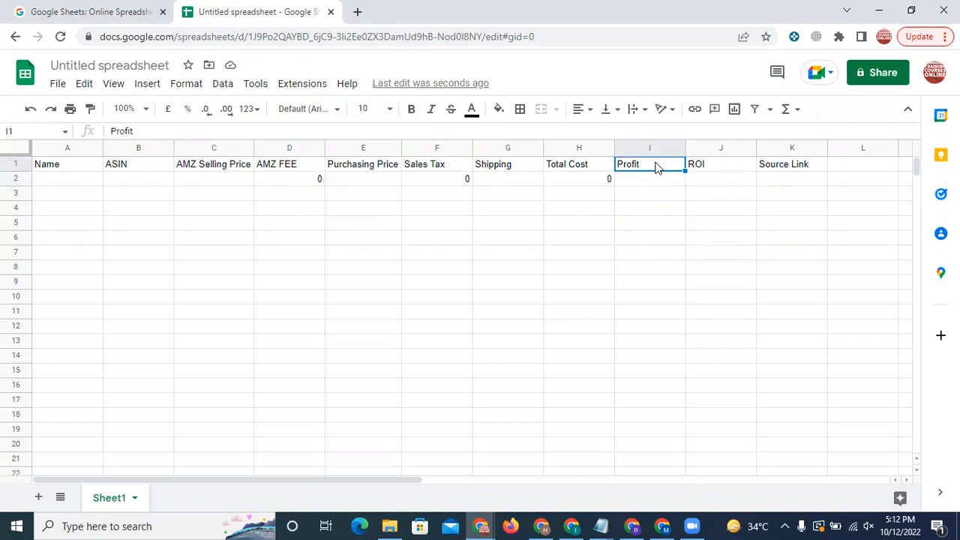
double_click(657, 166)
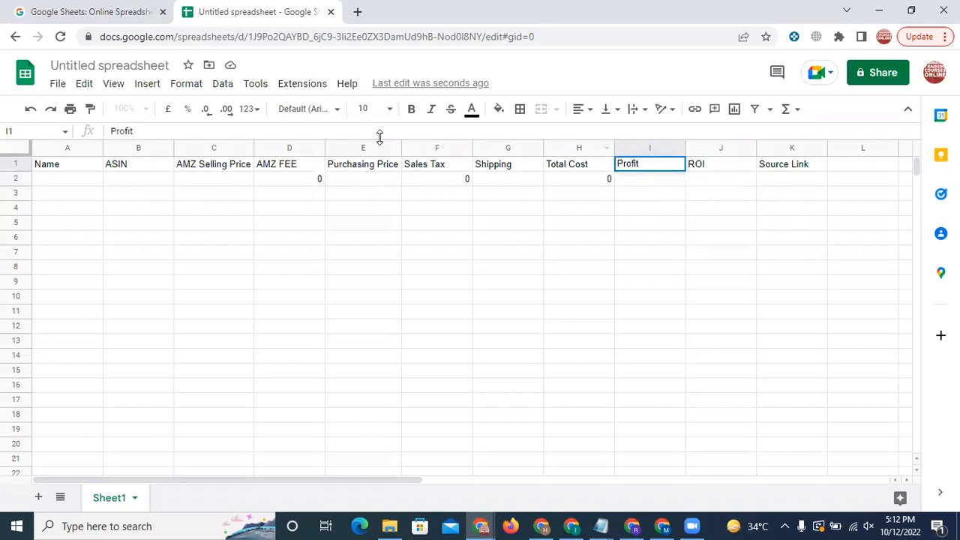
type("/Loss")
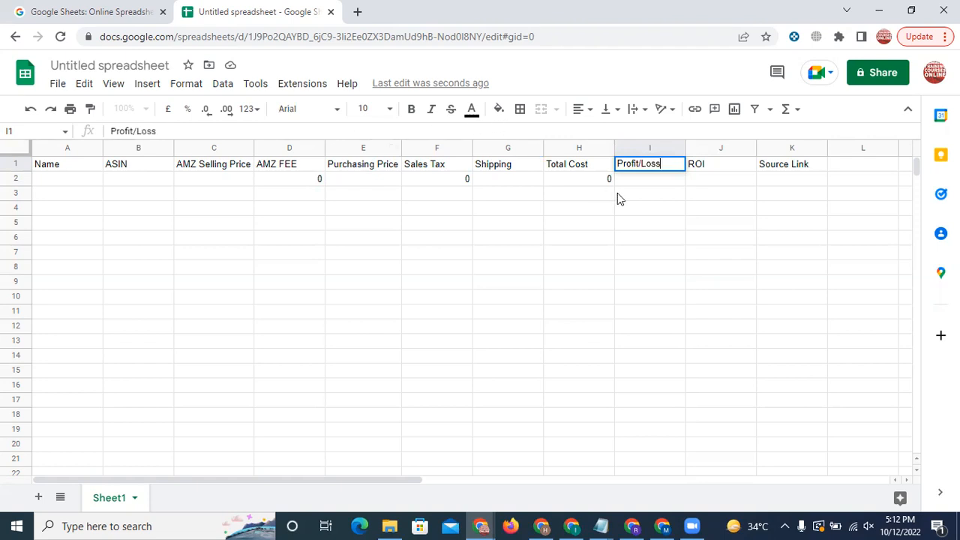
Step: Enter the formula =C2-(D2+H2) in cell I2 to subtract the AMZ fee and total cost from the selling price
left_click(638, 181)
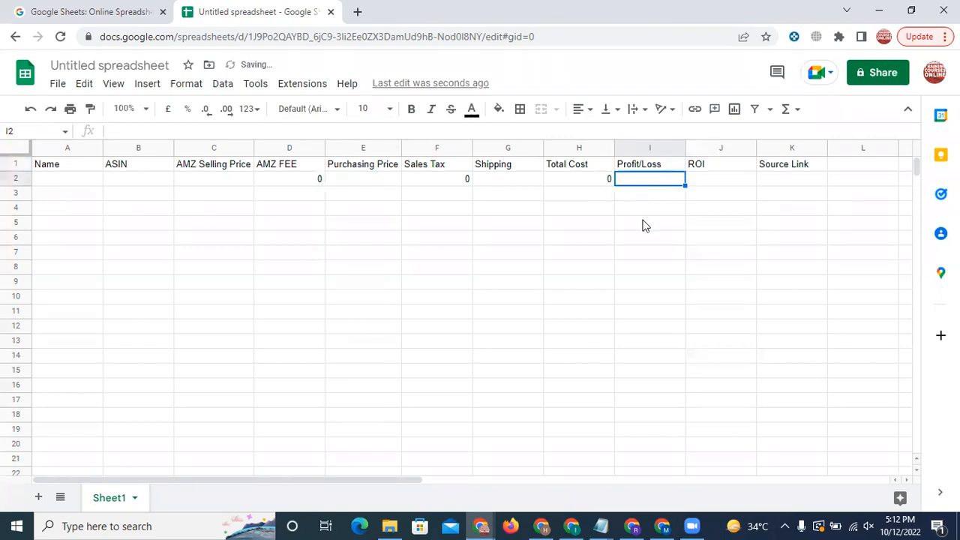
type("=")
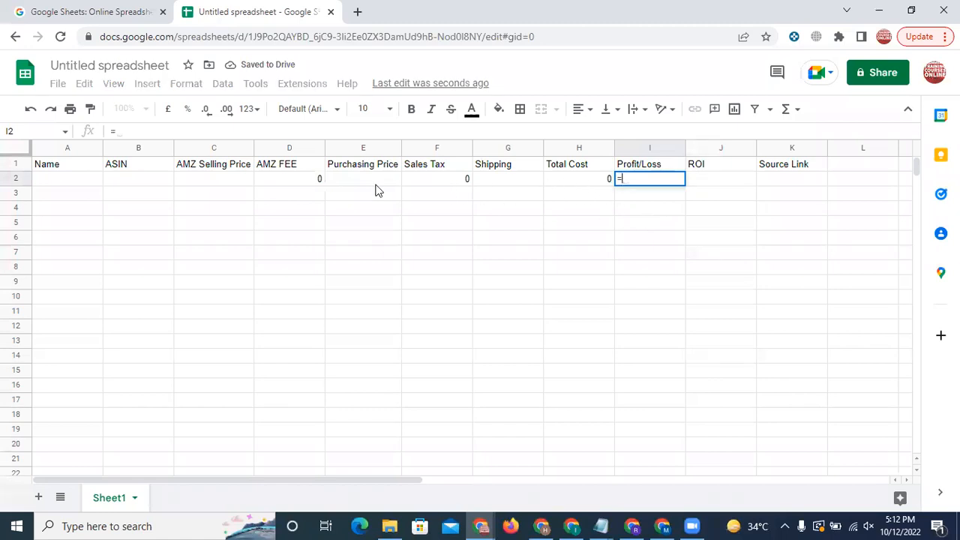
left_click(211, 182)
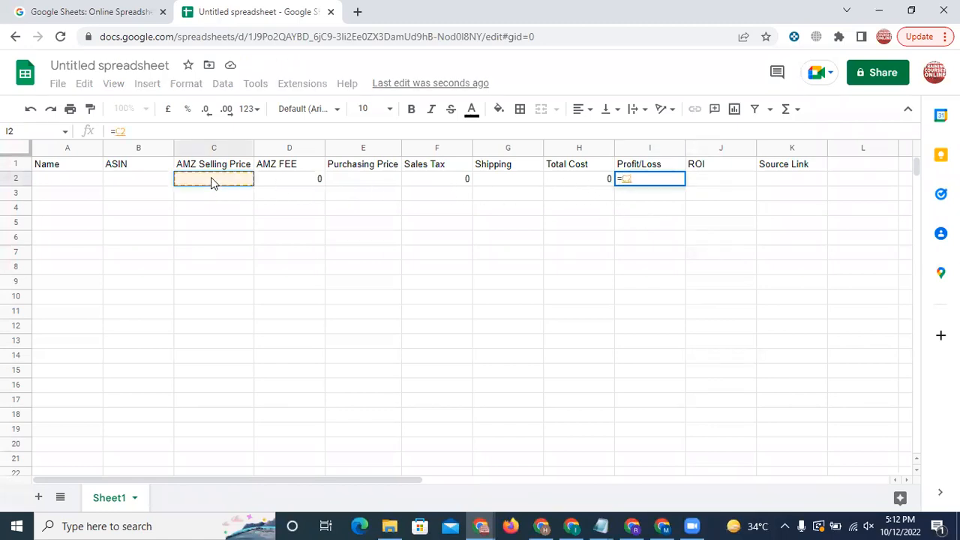
type("-(")
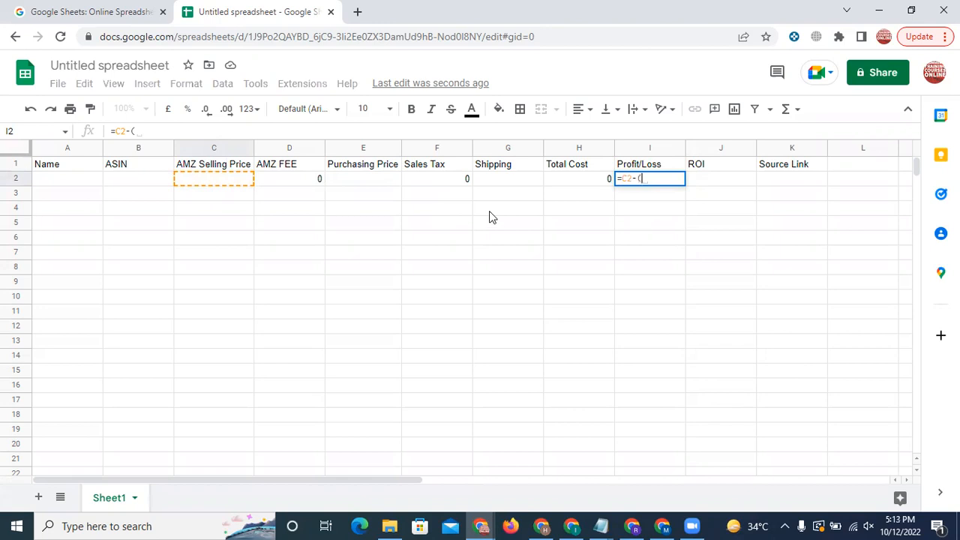
left_click(310, 182)
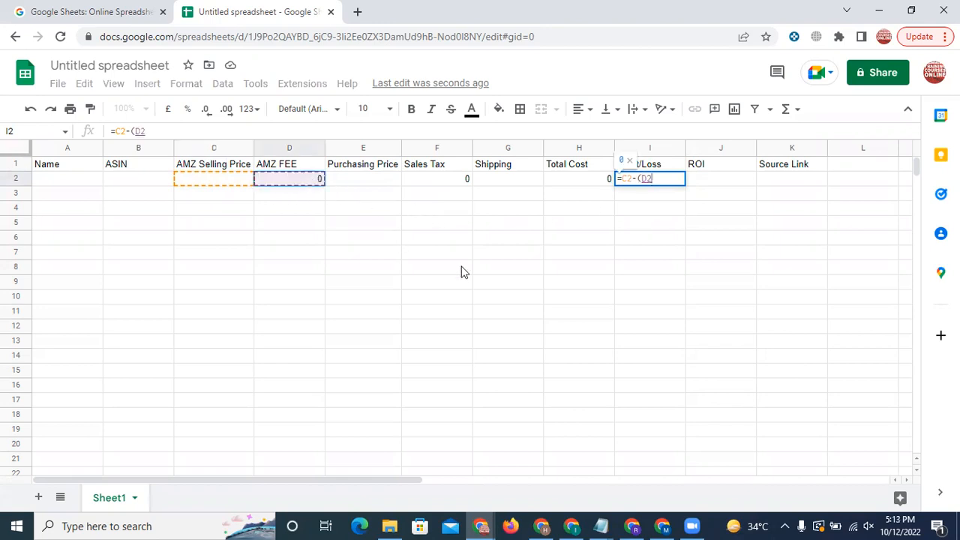
type("+")
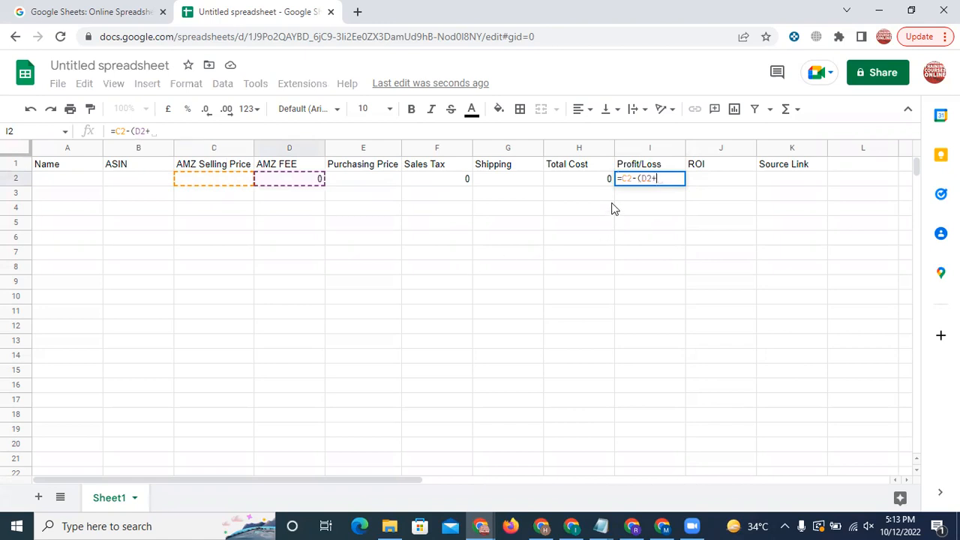
left_click(577, 185)
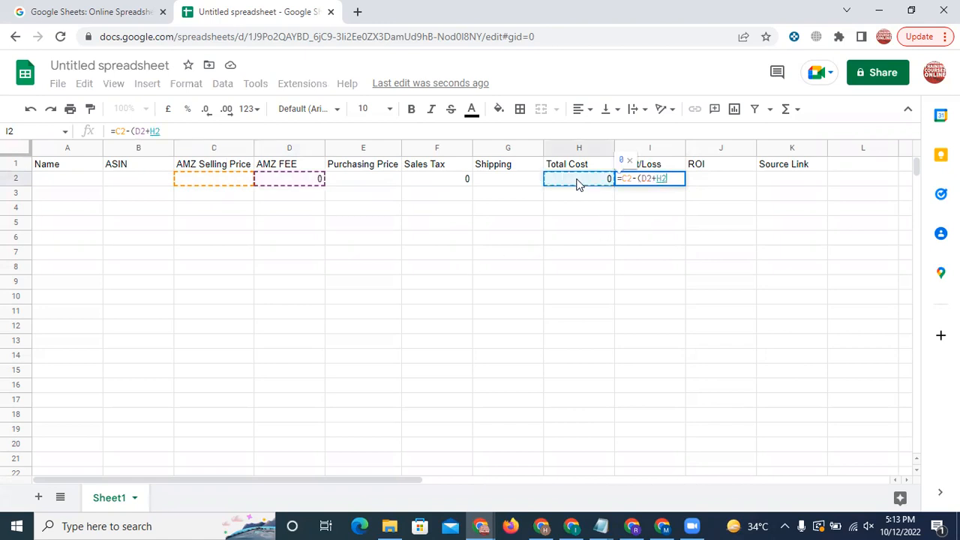
type(")")
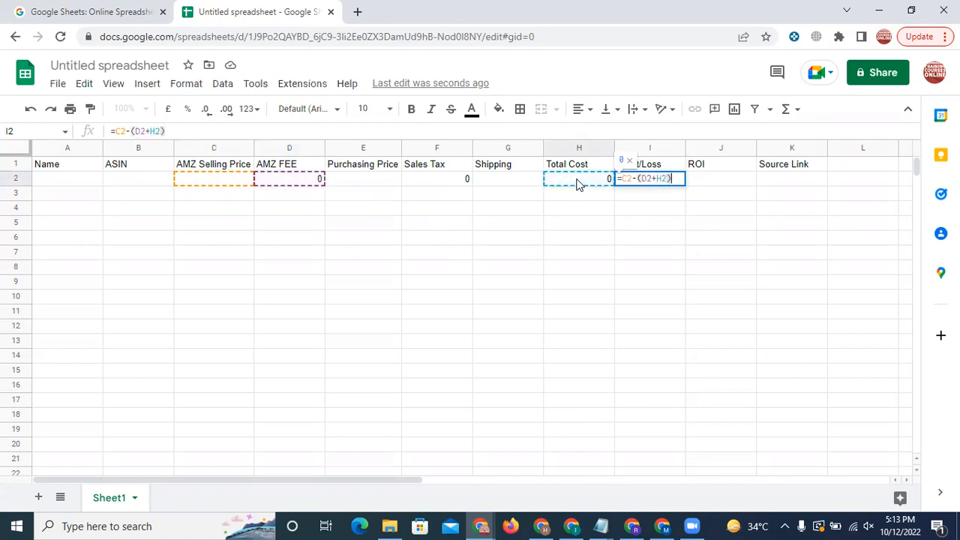
key("Return")
left_click(650, 180)
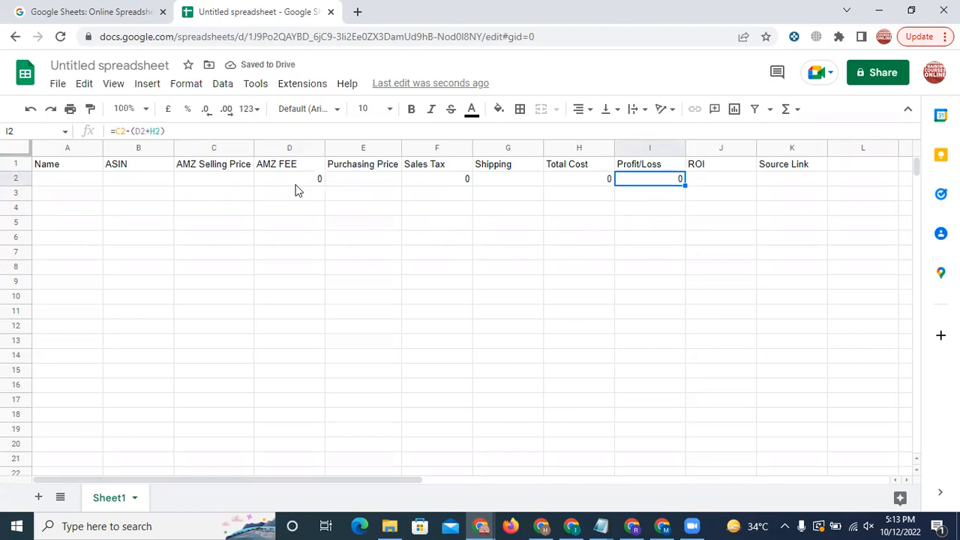
Step: Enter 100 as the sample AMZ Selling Price in cell C2 and check the AMZ FEE cell
left_click(219, 185)
type("100")
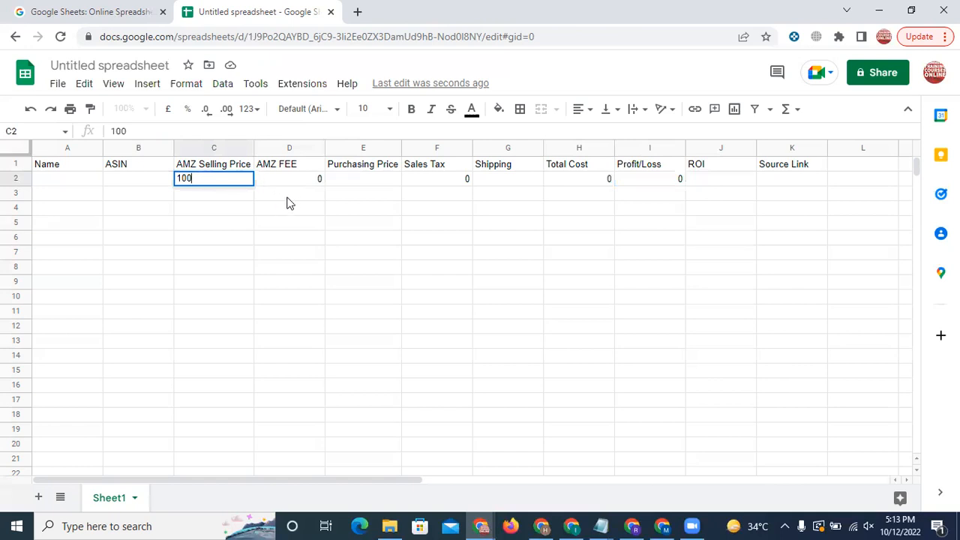
key("Return")
left_click(302, 181)
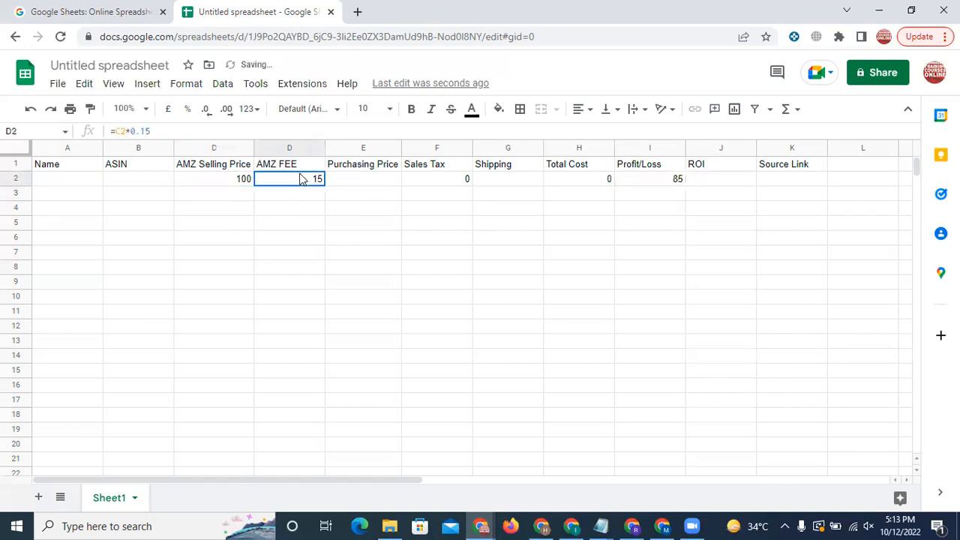
Step: Enter a sample Purchasing Price of 45 in cell E2 and a Shipping cost of 10 in cell G2
left_click(359, 180)
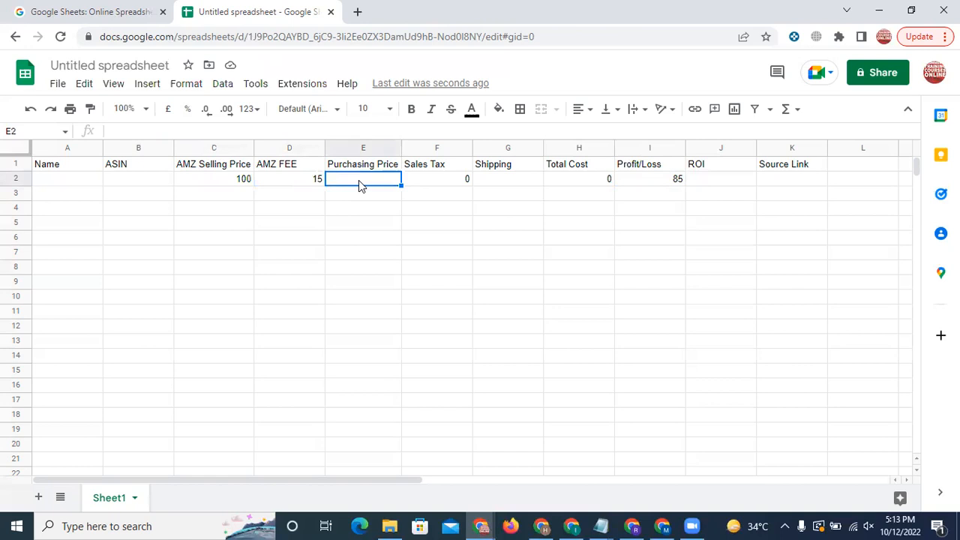
type("45")
key("Tab")
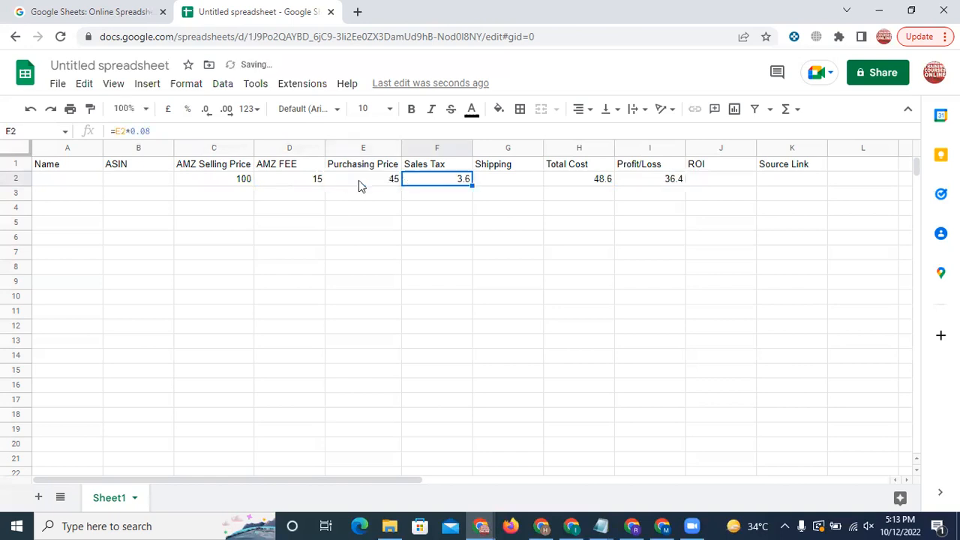
key("Tab")
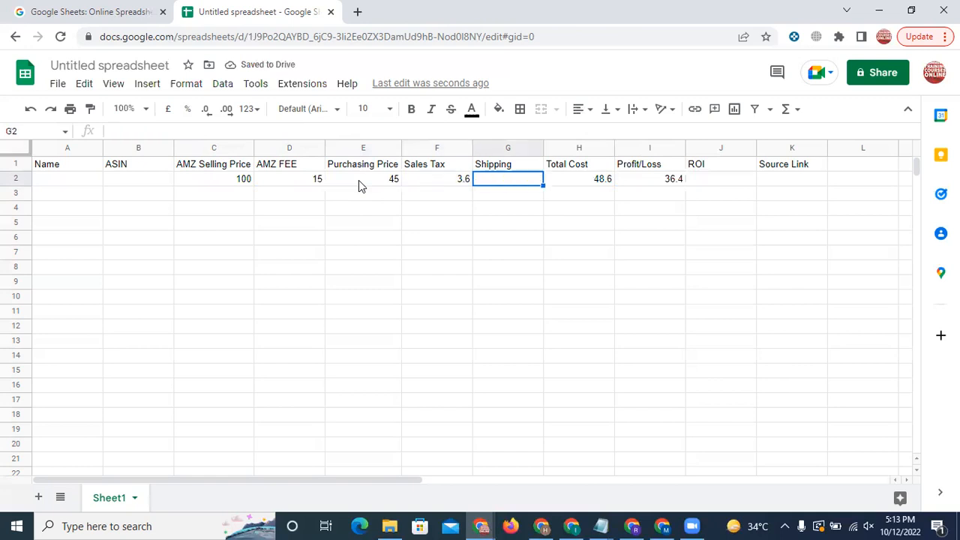
type("10")
key("Tab")
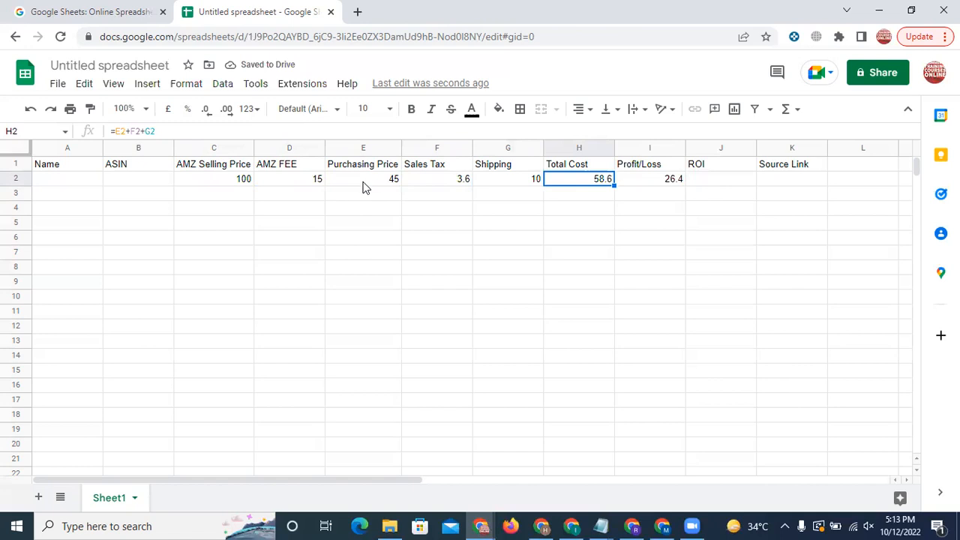
Step: Change the sample Purchasing Price in cell E2 to 55
left_click(364, 186)
type("55")
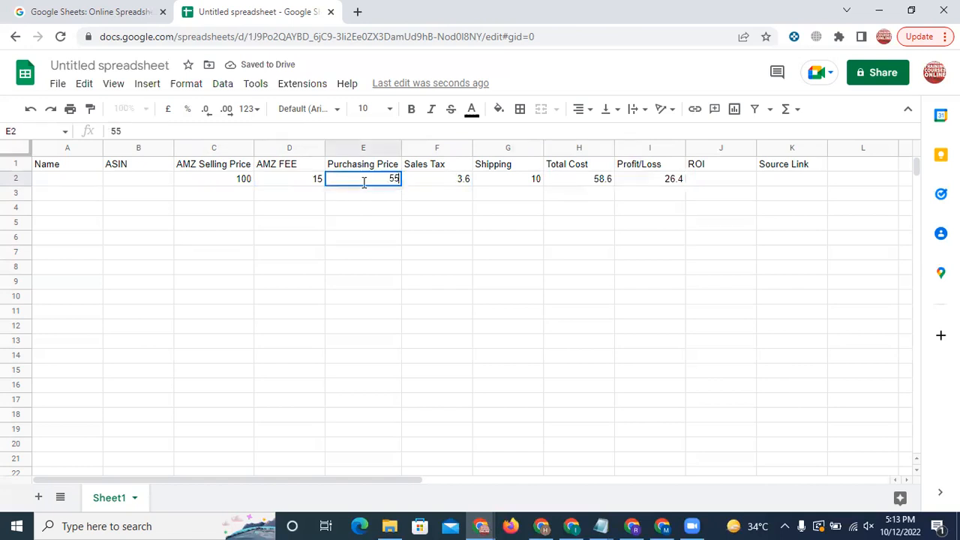
key("Tab")
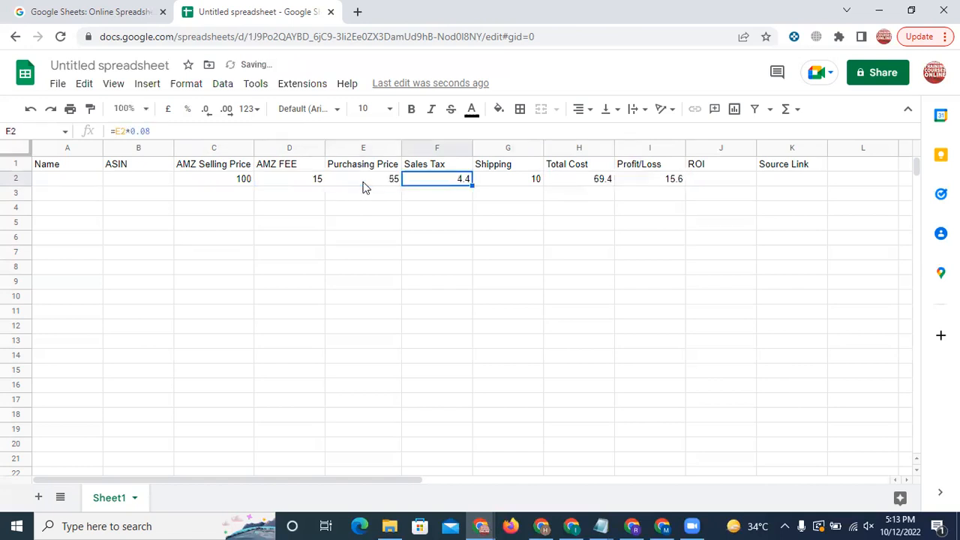
Step: Review the Shipping and Profit/Loss cells in row 2 and inspect which cells the Profit/Loss formula references
left_click(516, 183)
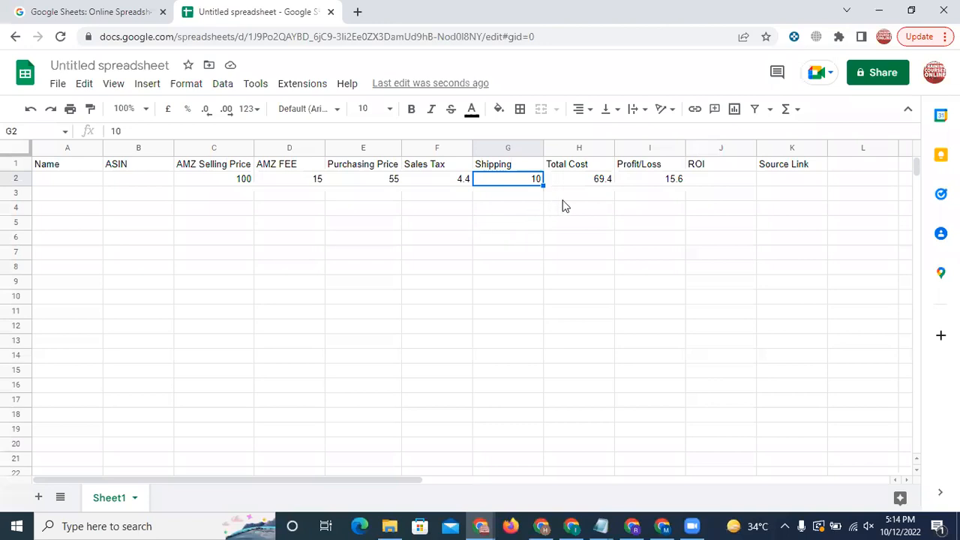
left_click(657, 182)
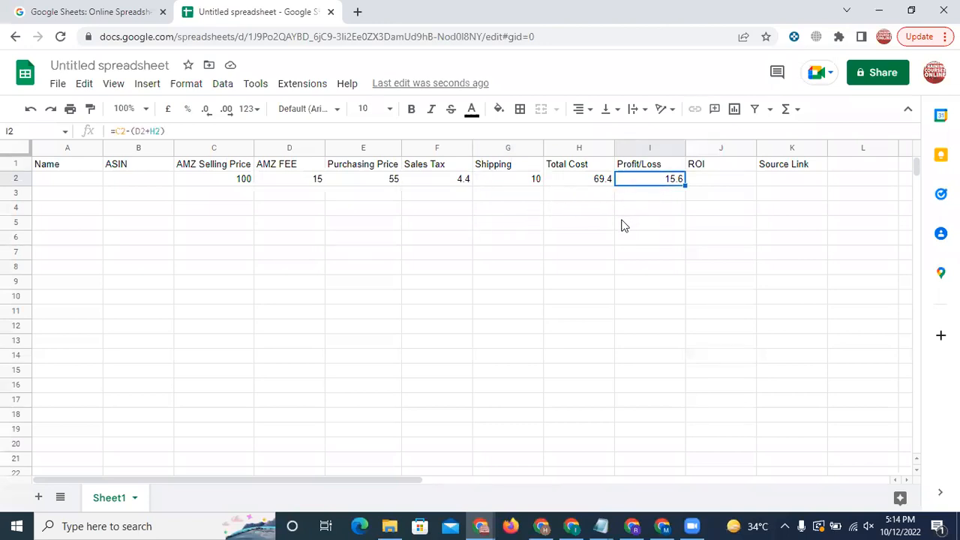
left_click(703, 180)
left_click(653, 186)
left_click(131, 130)
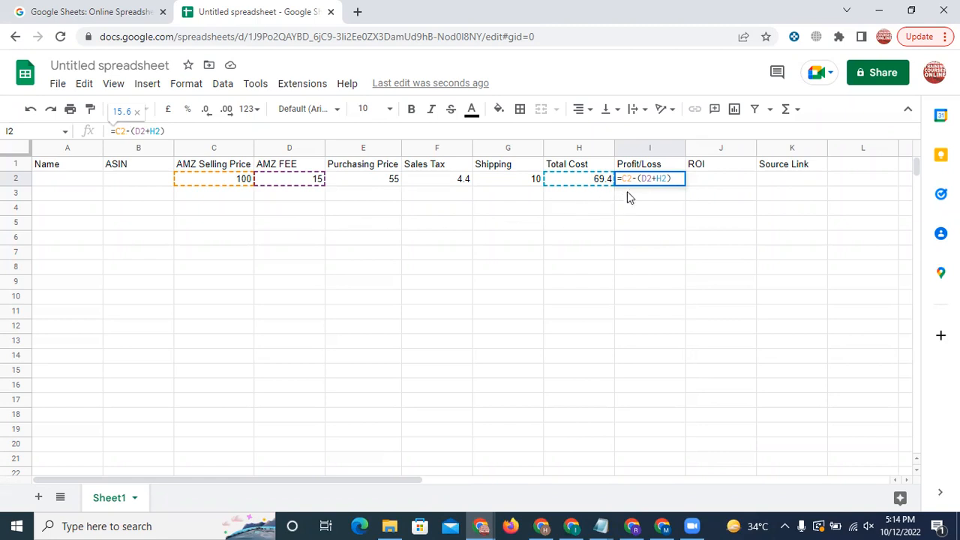
key("Return")
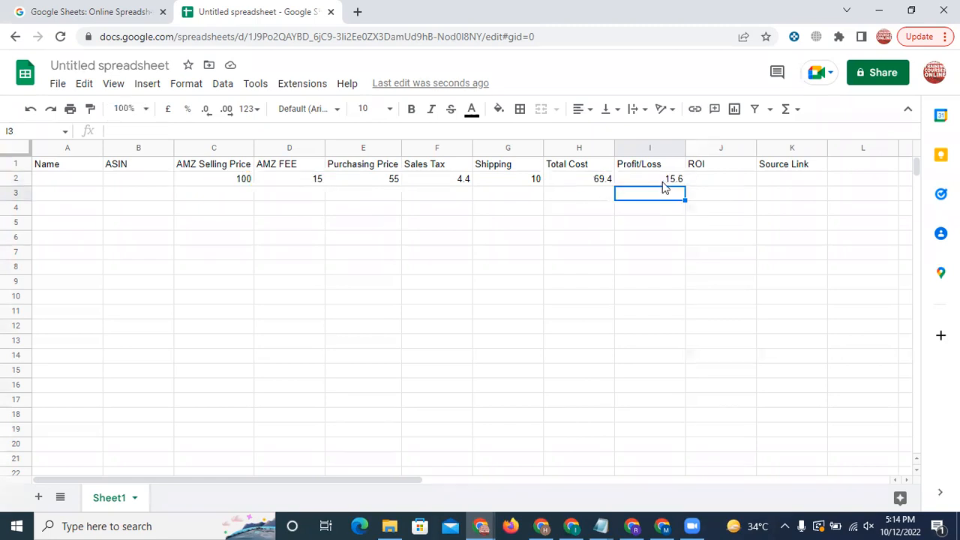
Step: Enter the ROI formula =I2/H2*100 in cell J2, dividing Profit/Loss by Total Cost
left_click(711, 180)
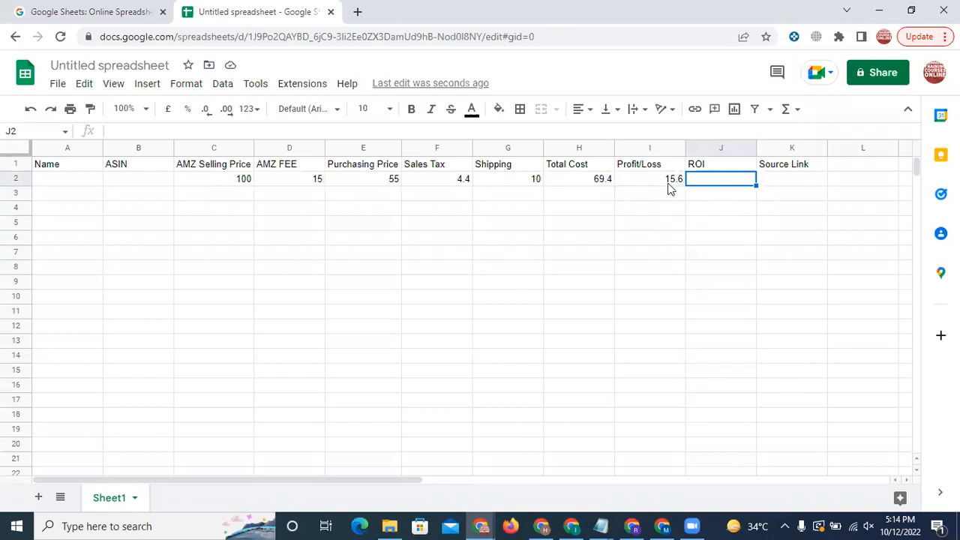
type("=")
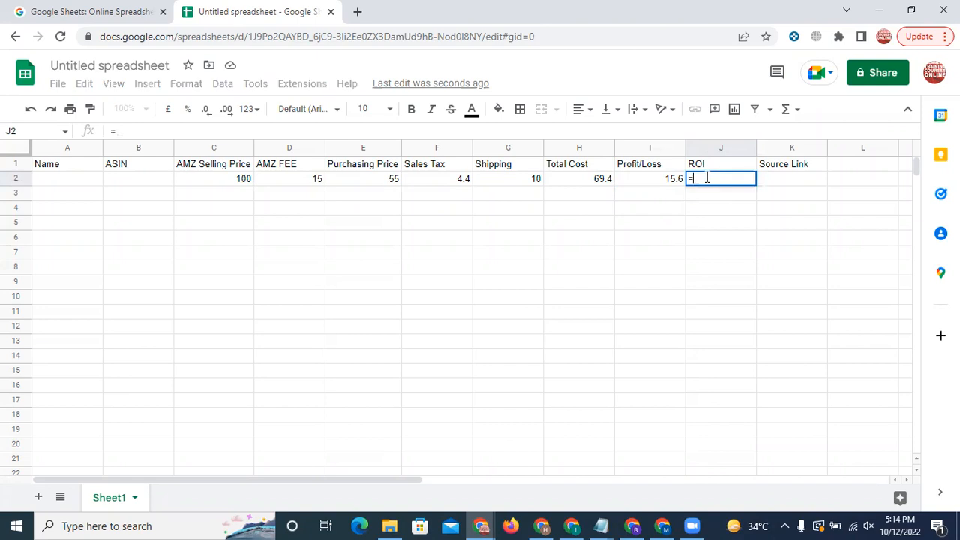
left_click(667, 180)
type("/")
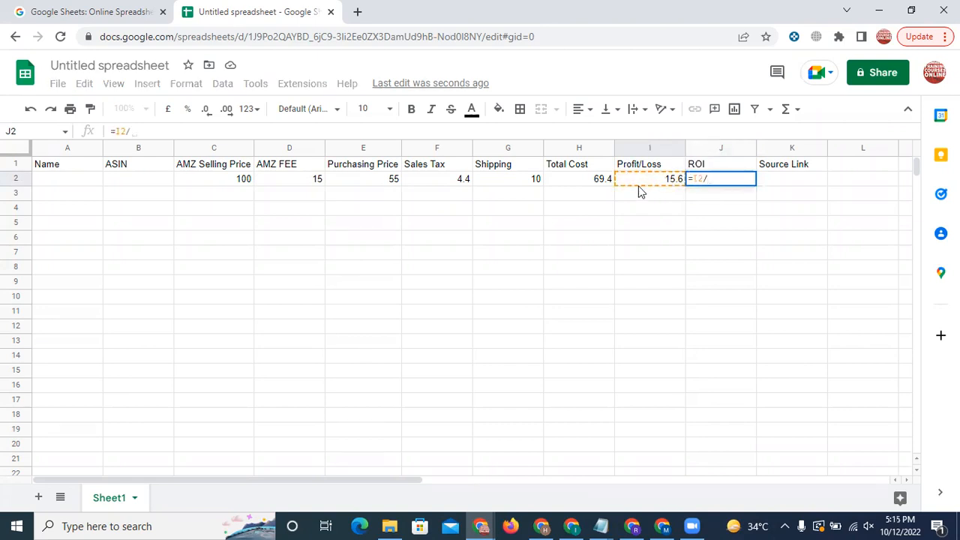
left_click(581, 186)
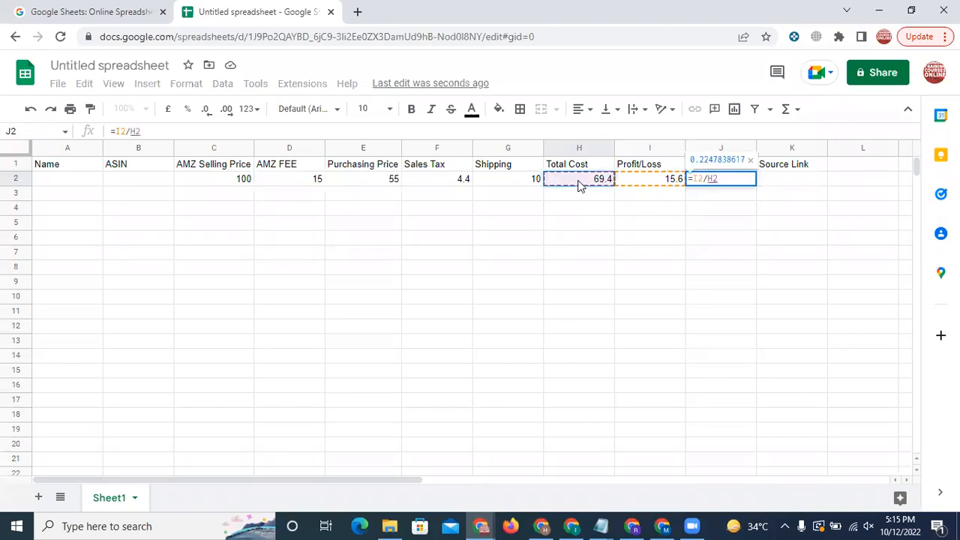
type("*100")
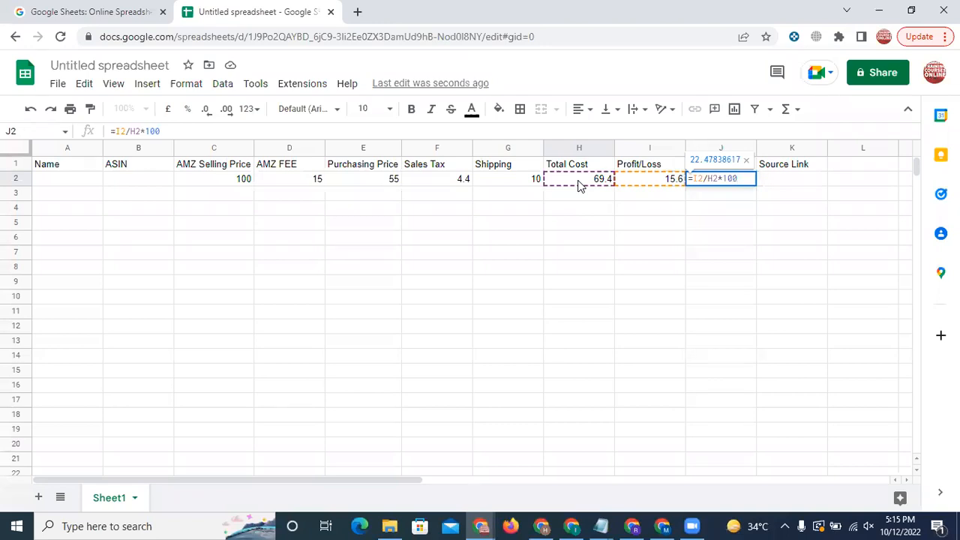
key("Return")
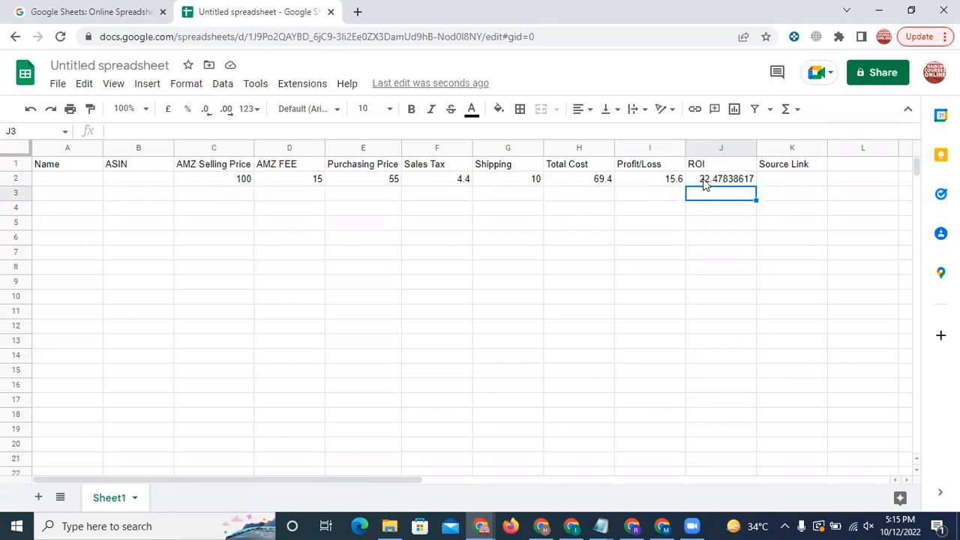
Step: Review the Total Cost, AMZ Selling Price and Source Link cells in row 2
left_click(593, 179)
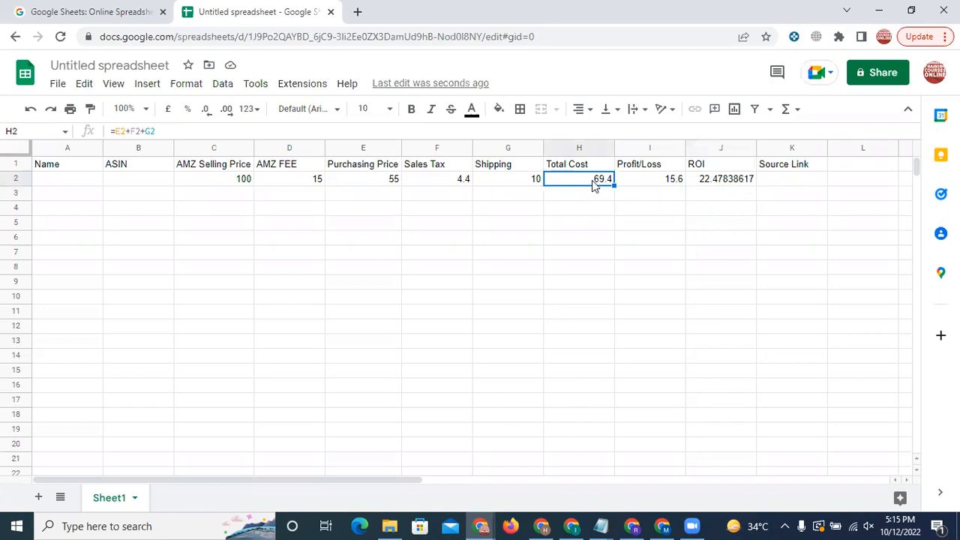
left_click(232, 184)
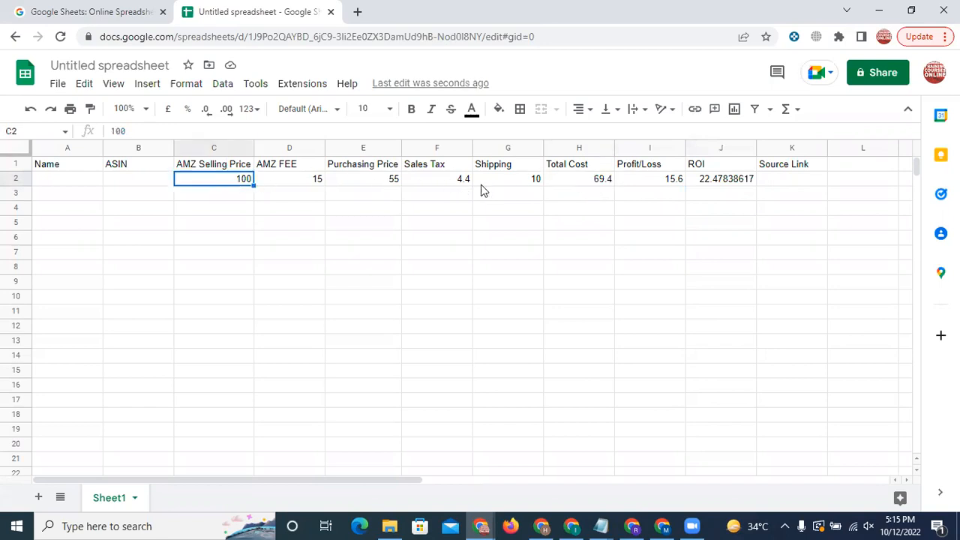
left_click(587, 182)
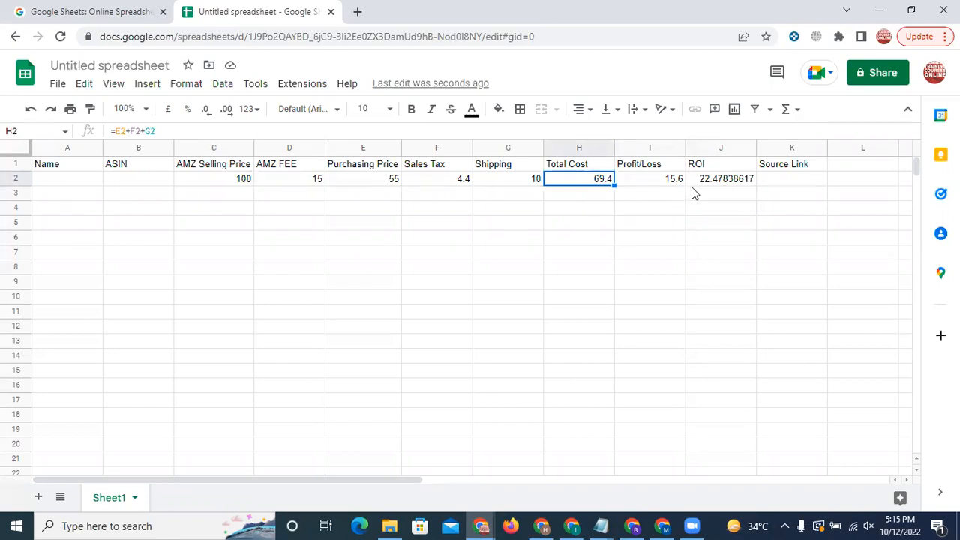
left_click(774, 178)
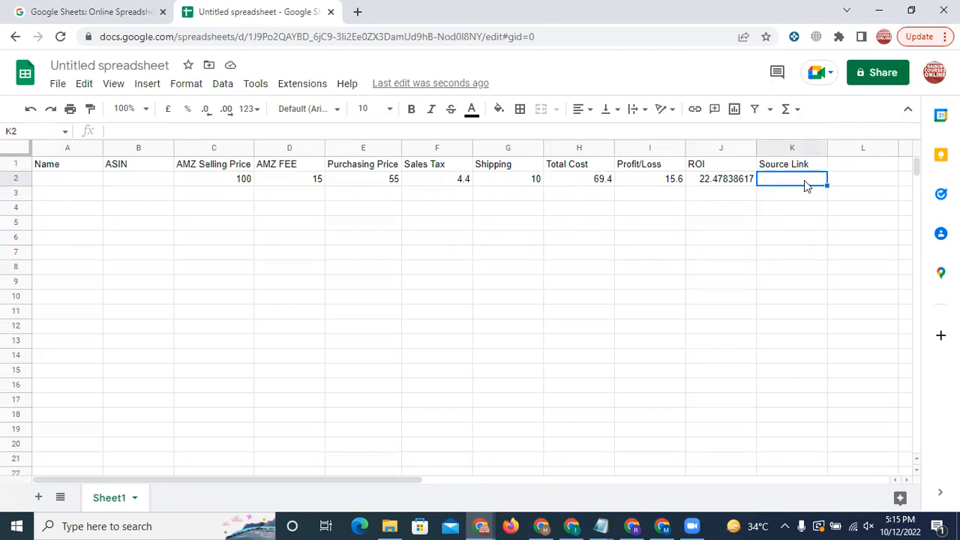
left_click(226, 180)
Step: Fill the AMZ FEE formula from cell D2 down through row 17
left_click(283, 186)
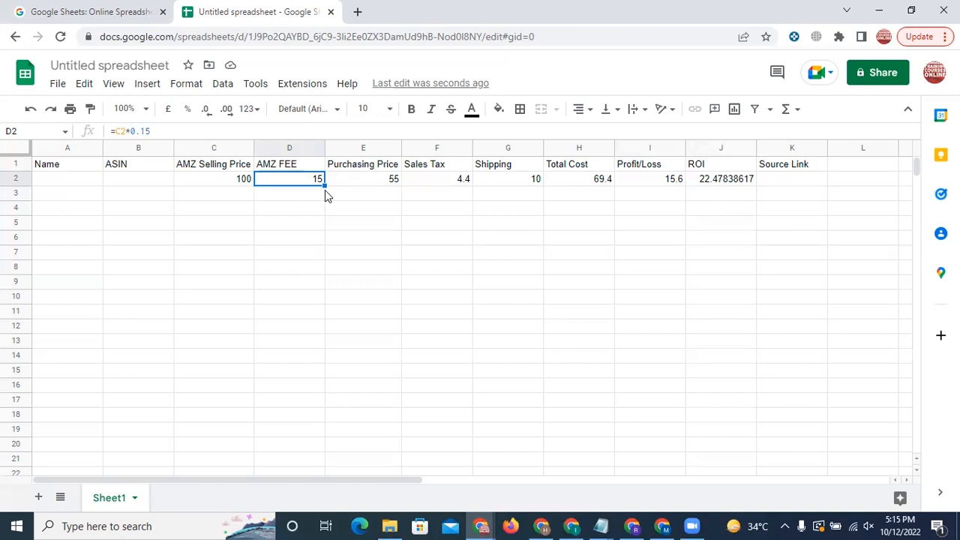
left_click_drag(324, 185, 337, 396)
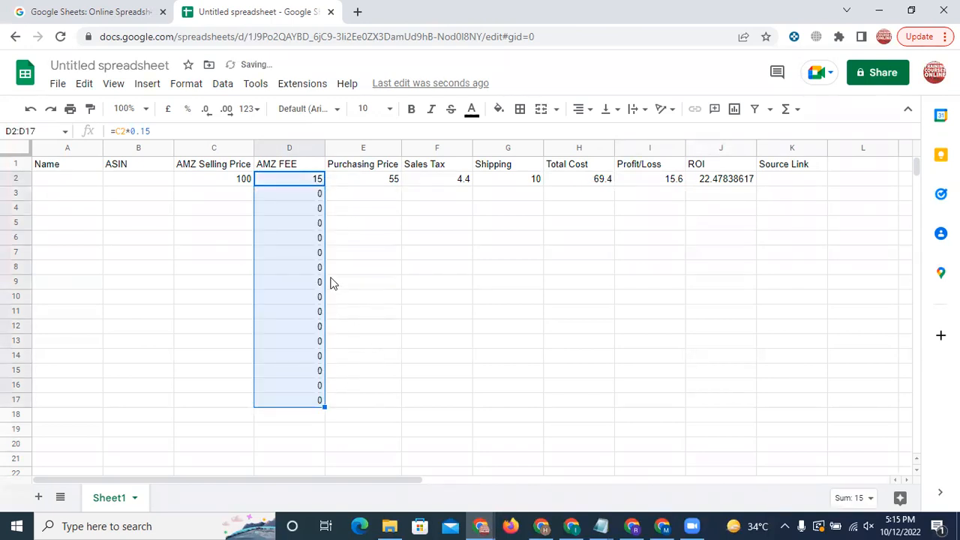
left_click(264, 418)
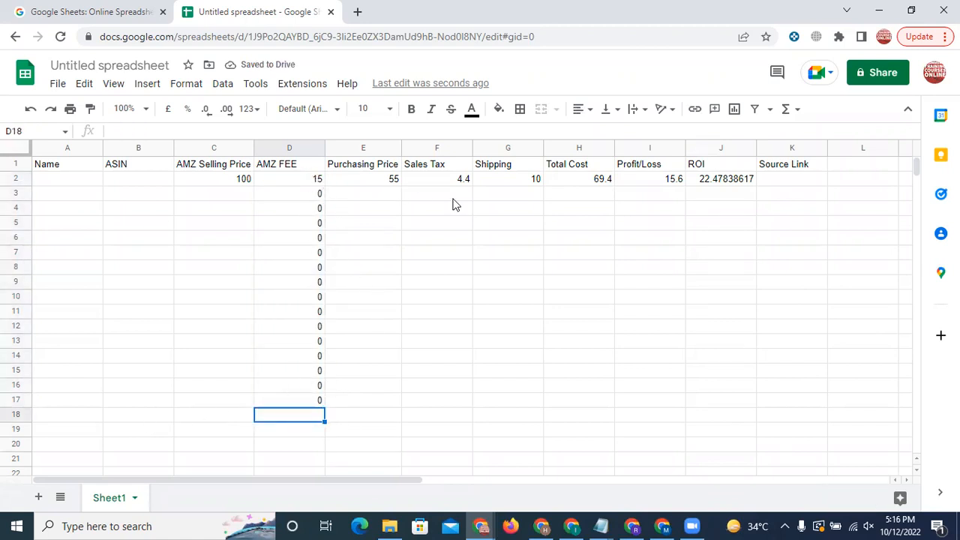
Step: Fill the Sales Tax formula from cell F2 down through row 17
left_click(365, 182)
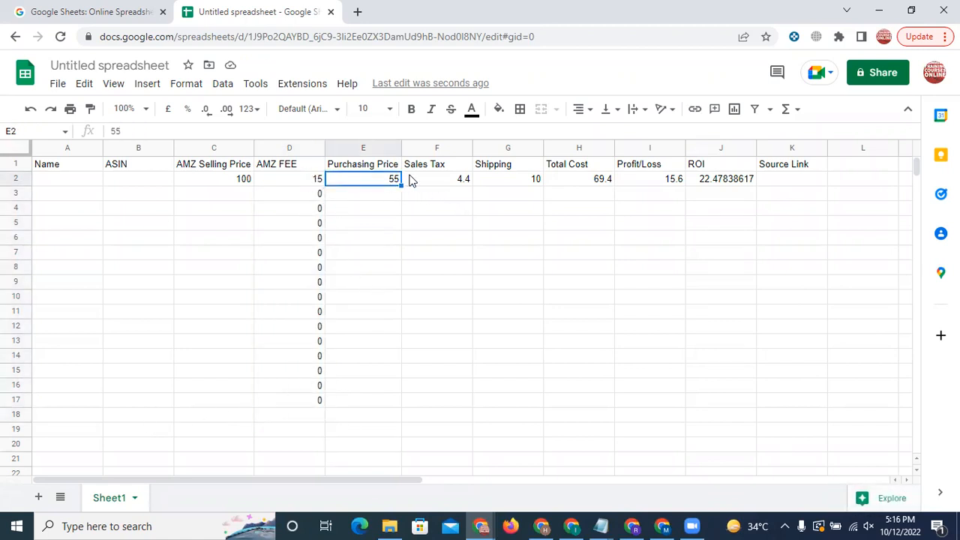
left_click(437, 181)
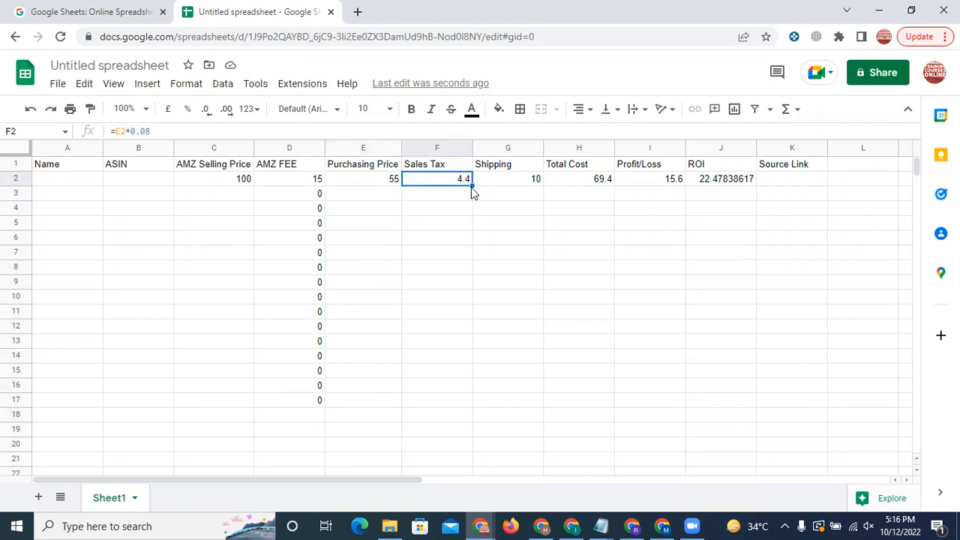
left_click_drag(471, 188, 472, 407)
left_click(512, 192)
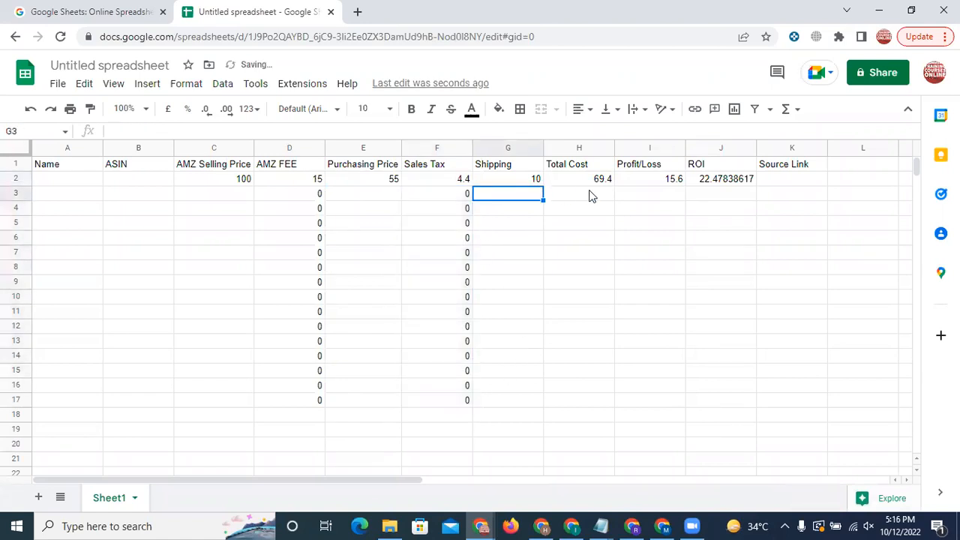
Step: Fill the Total Cost and Profit/Loss formulas from row 2 down through row 17
left_click(584, 179)
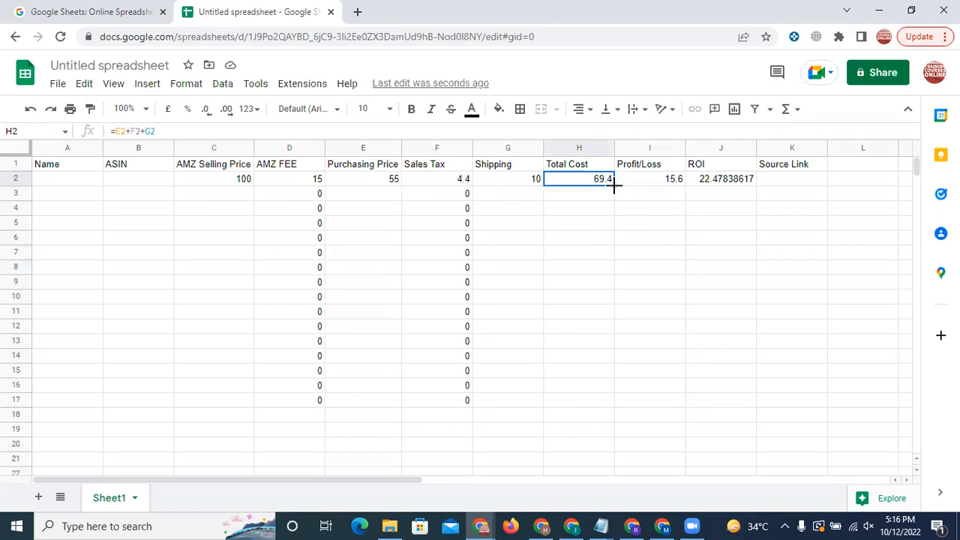
left_click_drag(614, 186, 624, 402)
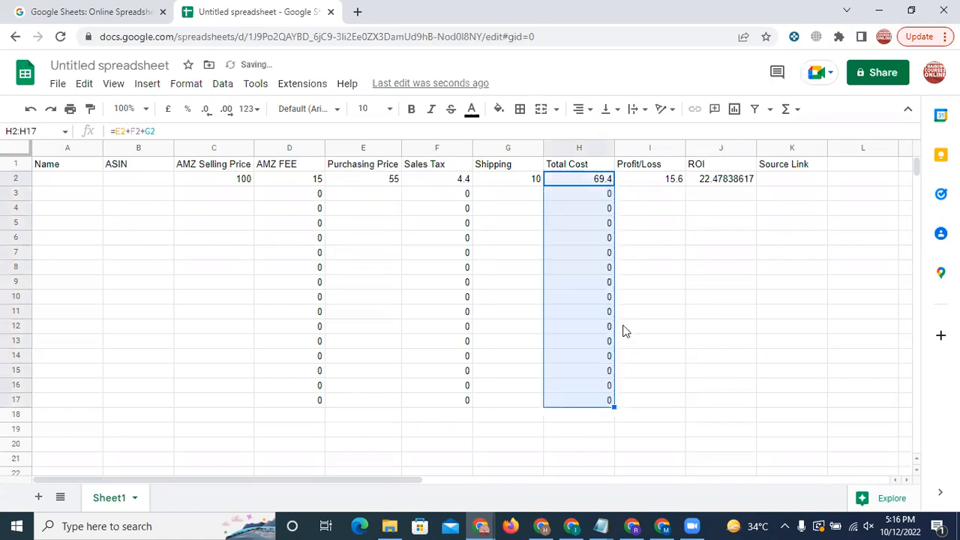
left_click(667, 181)
left_click_drag(685, 184, 701, 285)
Step: Format the ROI cell J2 with the Percent number format
left_click(733, 178)
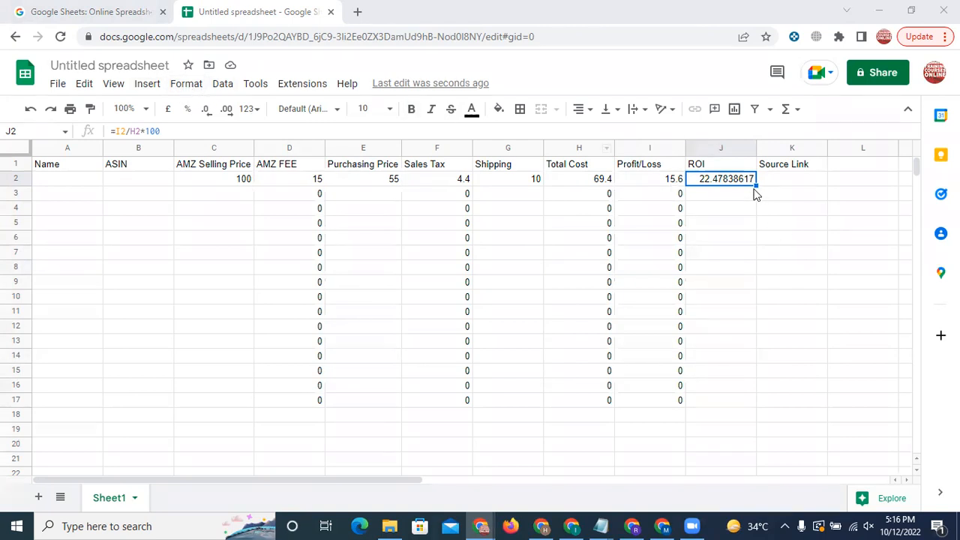
left_click(189, 86)
left_click(186, 84)
mouse_move(222, 172)
mouse_move(226, 146)
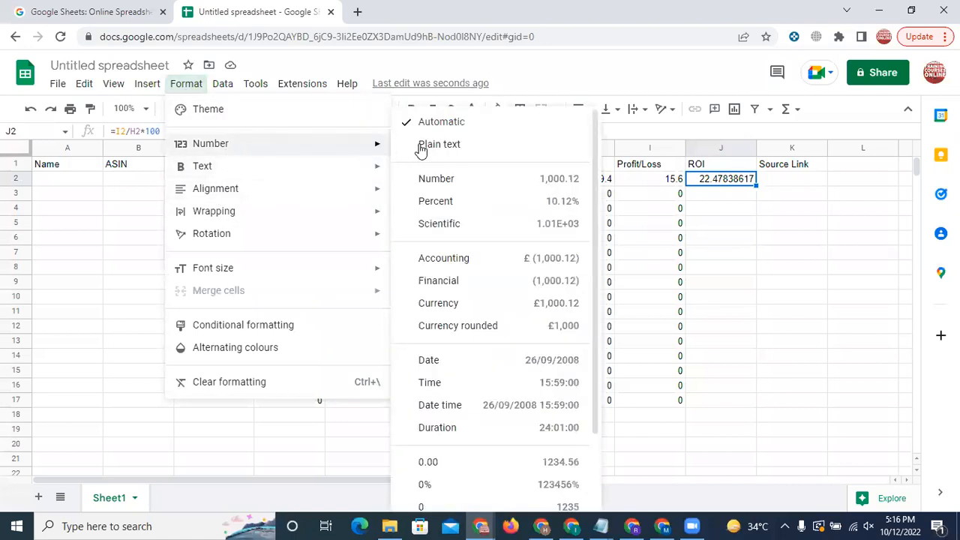
left_click(463, 207)
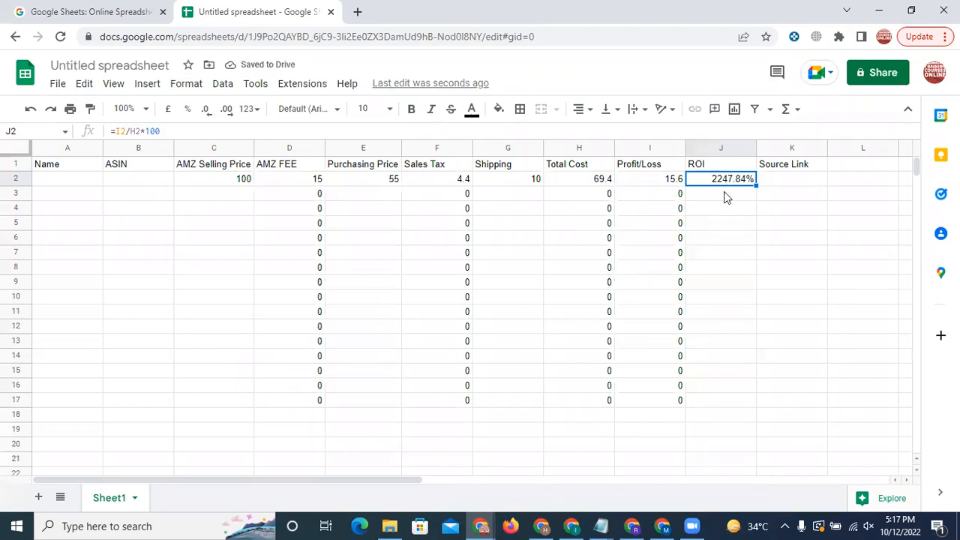
Step: Remove the *100 factor from the ROI formula in cell J2 so it reads =I2/H2
left_click(182, 131)
key("BackSpace")
key("BackSpace")
key("BackSpace")
key("BackSpace")
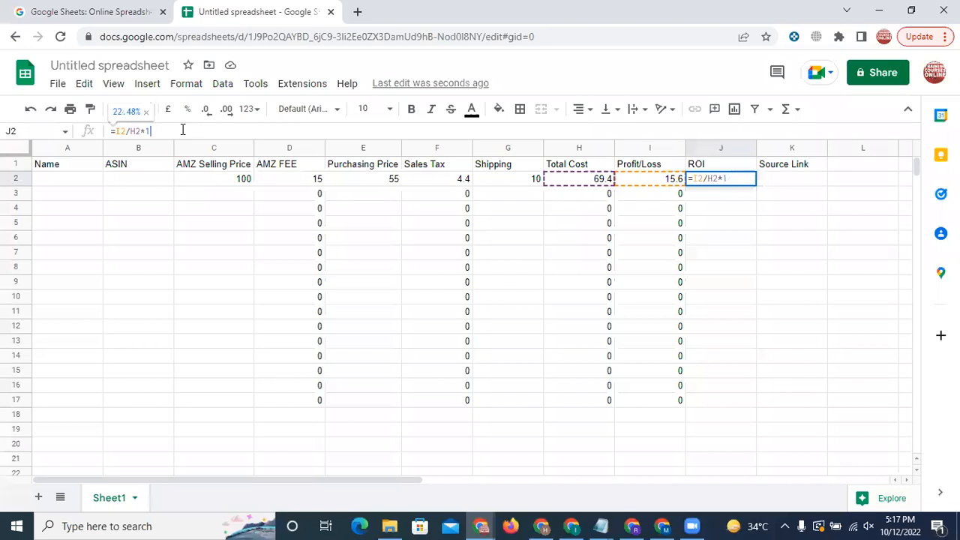
key("Return")
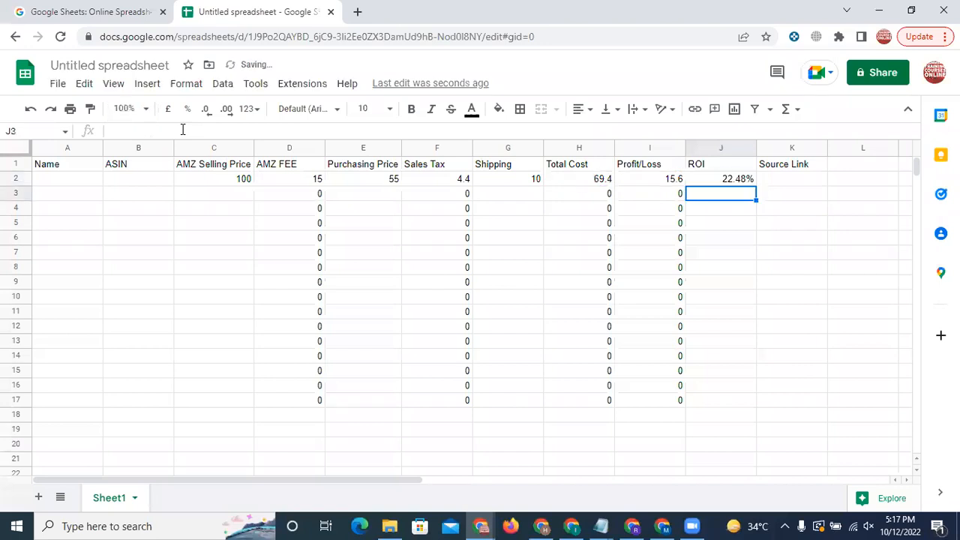
Step: Fill the ROI formula from cell J2 down through row 17
left_click(727, 180)
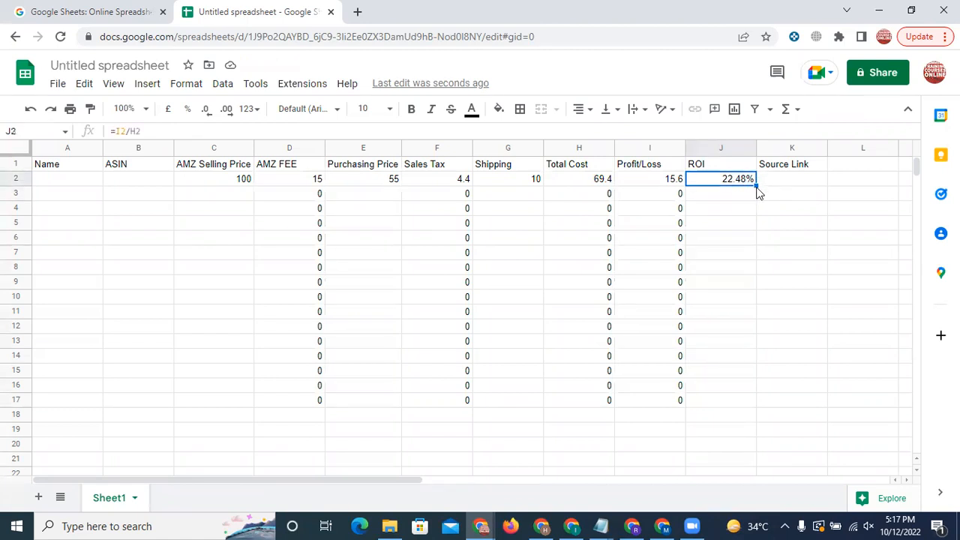
left_click_drag(756, 185, 765, 298)
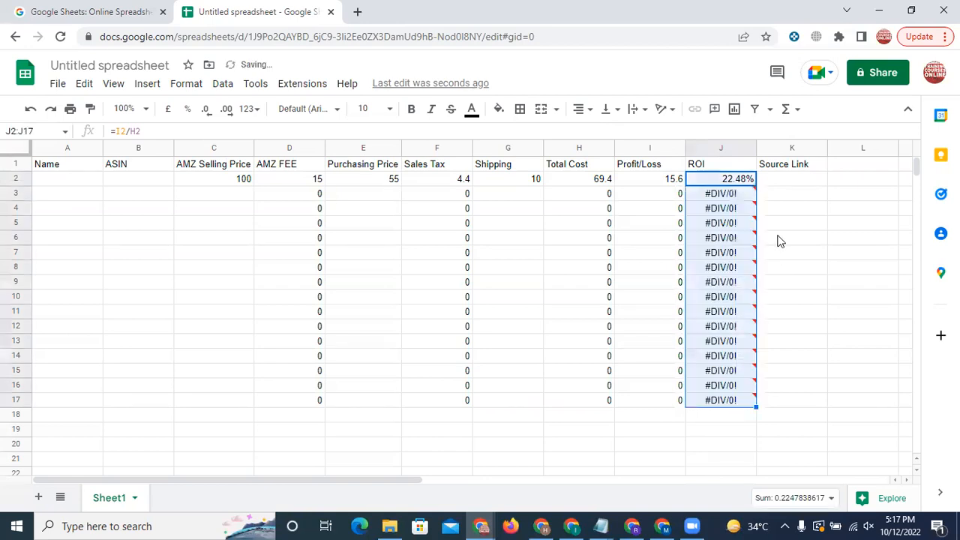
left_click(711, 434)
Step: Examine the formulas and error details of the ROI cells J3, J4 and J6
left_click(726, 194)
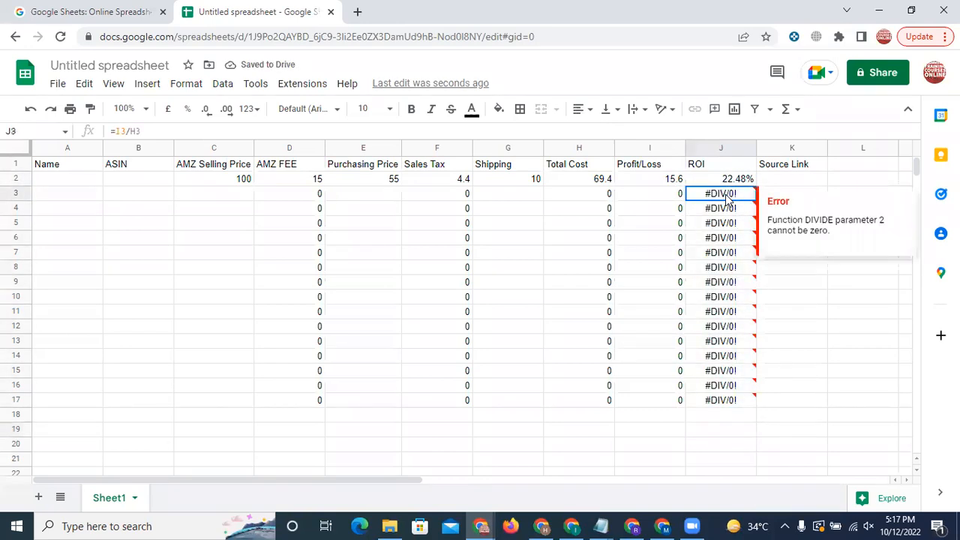
left_click(728, 210)
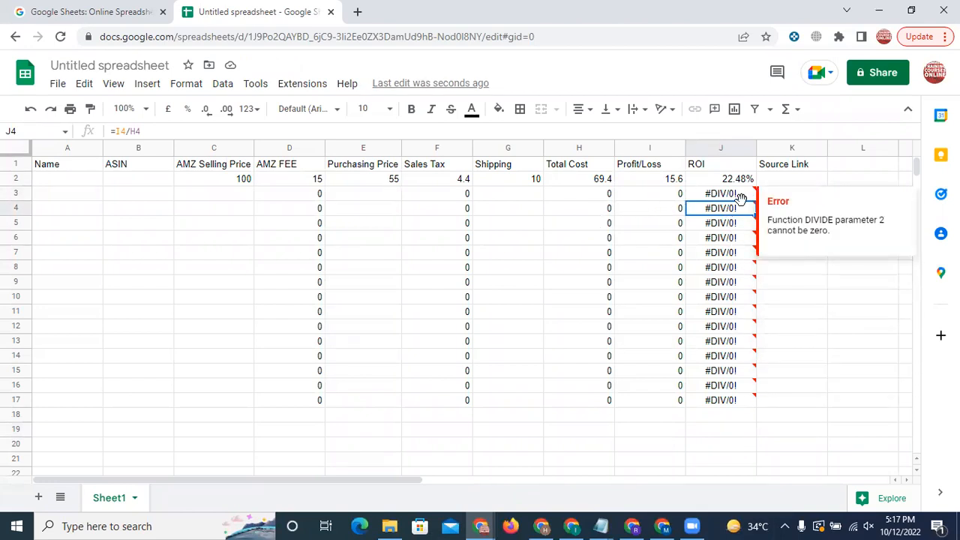
left_click(728, 239)
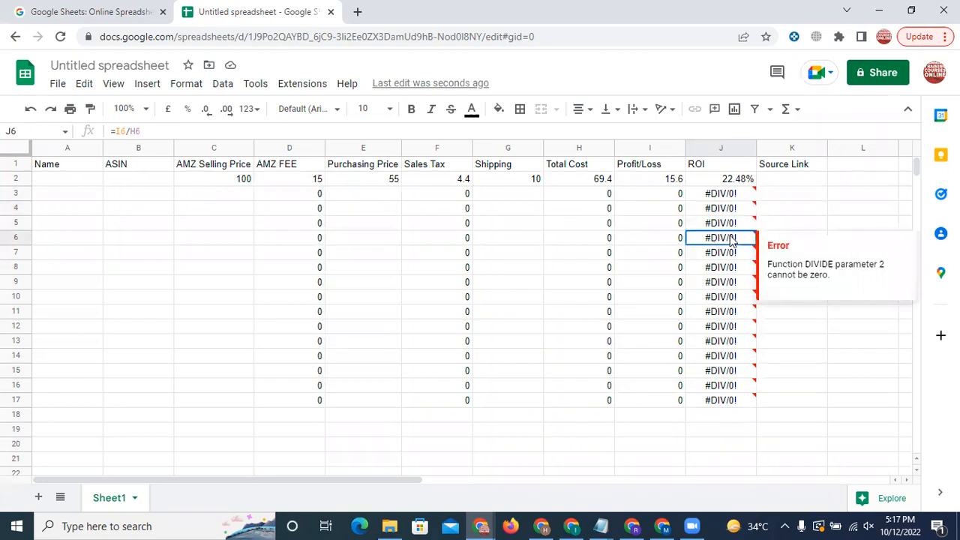
left_click(733, 196)
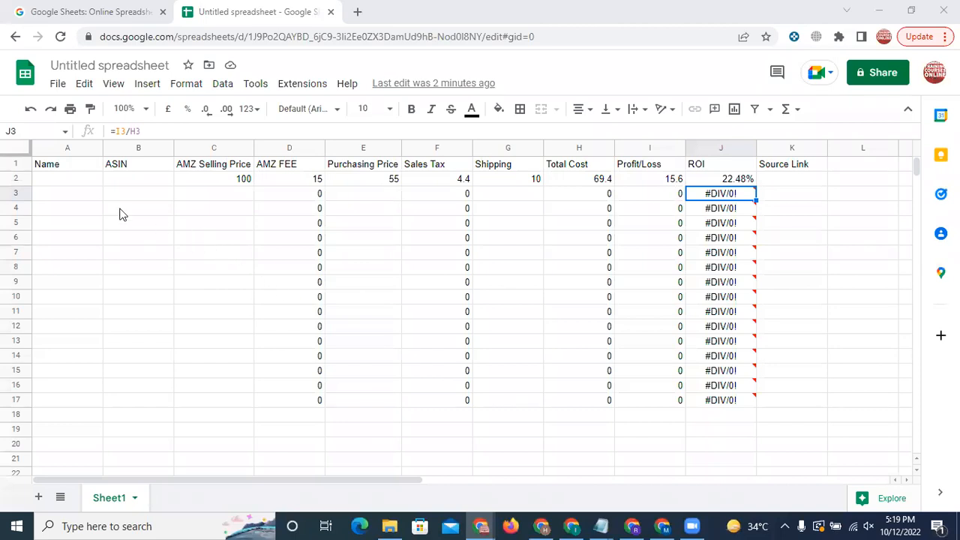
Step: Look over the ASIN and Source Link columns and the rows filled with formulas
left_click(127, 182)
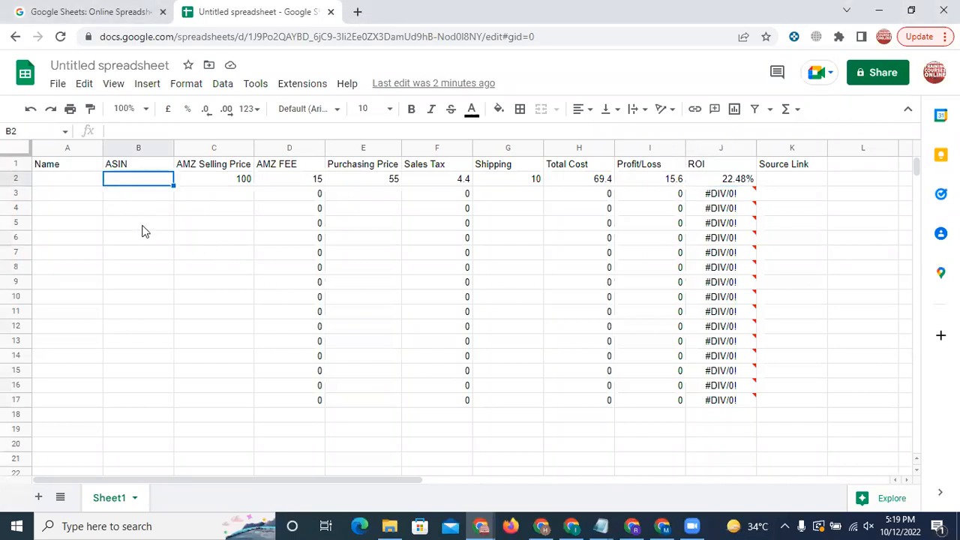
key("Down")
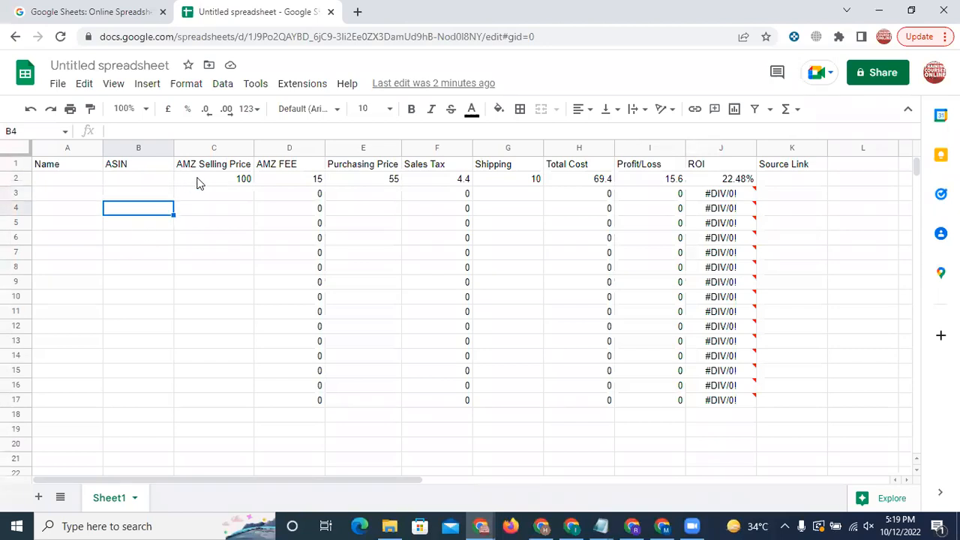
left_click(801, 181)
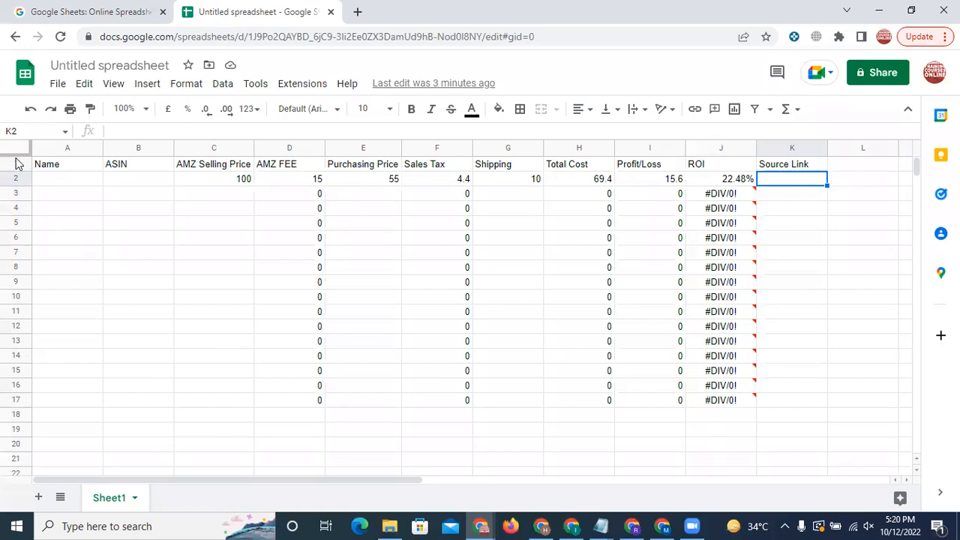
scroll(143, 270, "down", 1)
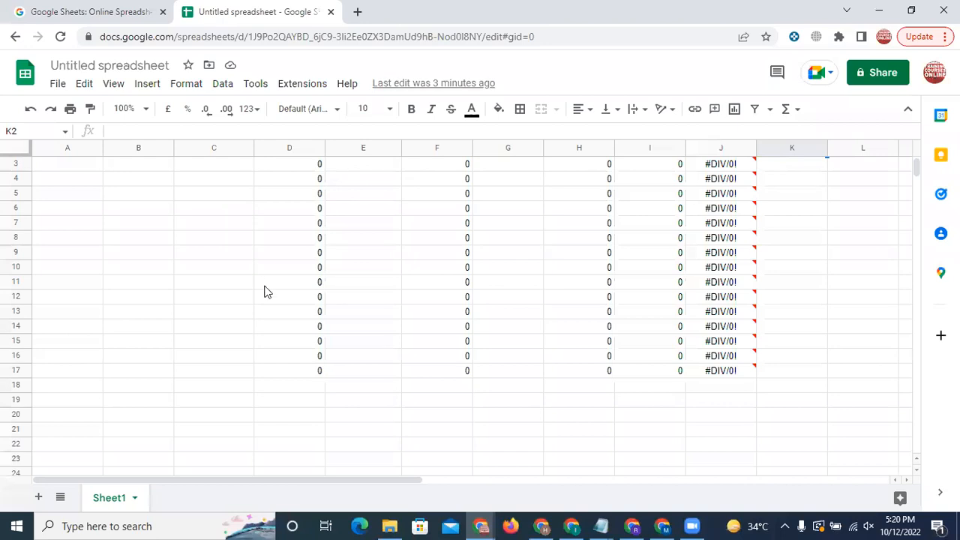
scroll(315, 292, "down", 1)
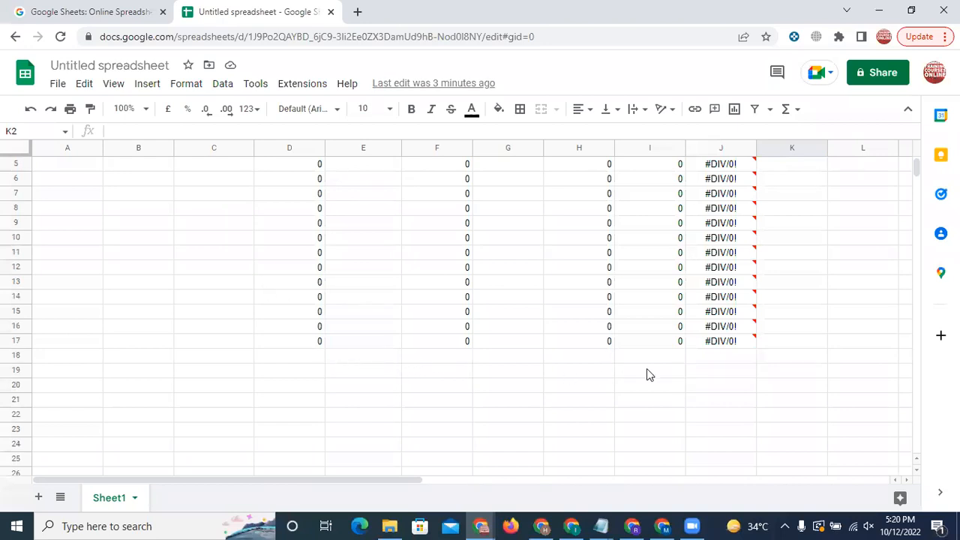
scroll(386, 369, "up", 2)
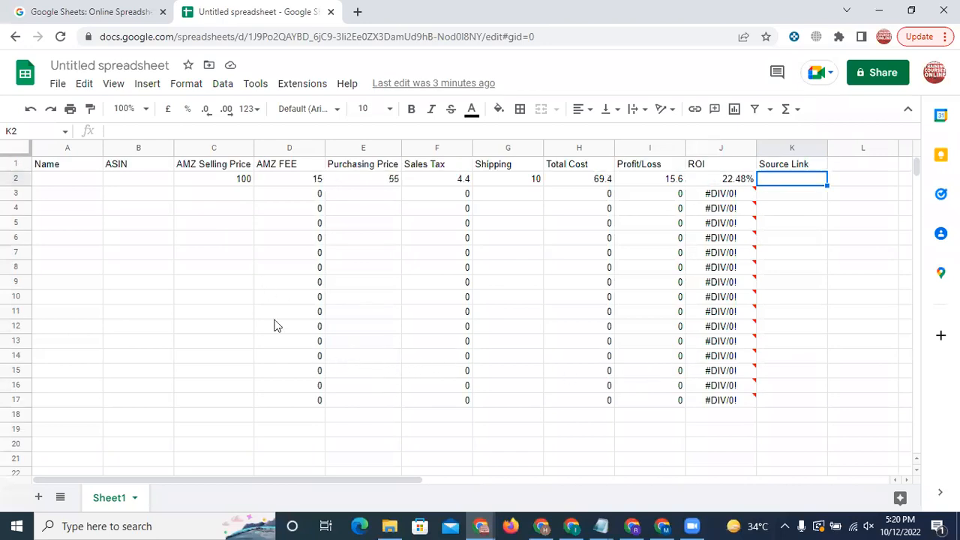
Step: Freeze the header row so row 1 stays in place when the sheet is scrolled
left_click(12, 165)
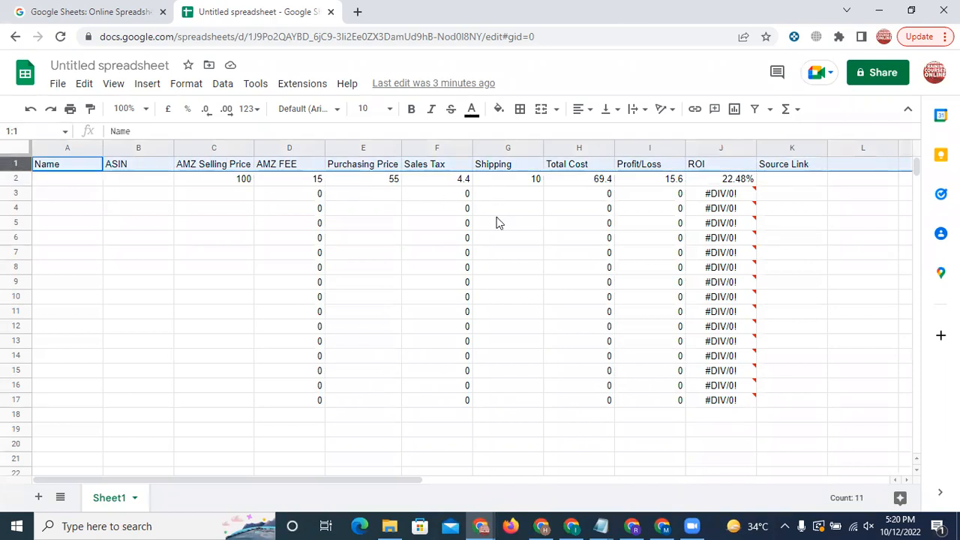
left_click(111, 85)
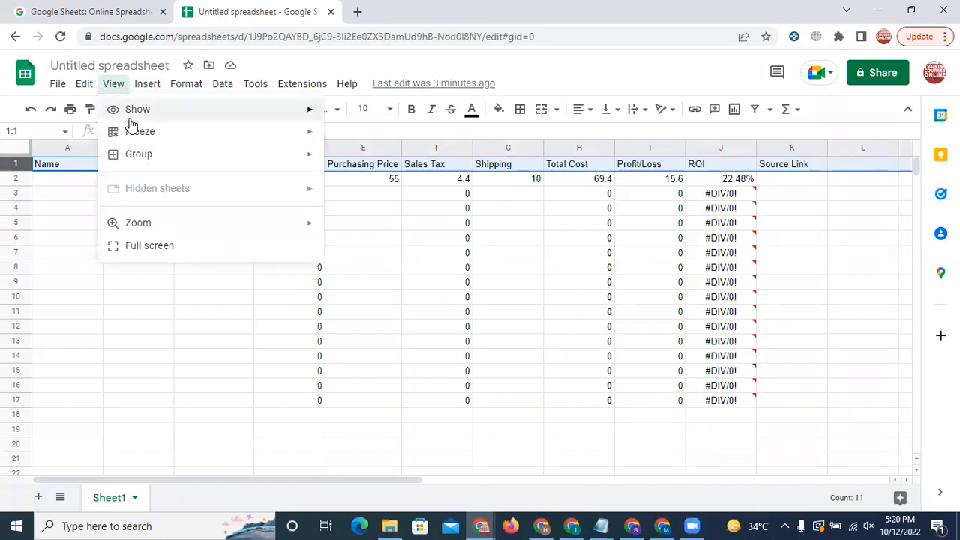
mouse_move(145, 135)
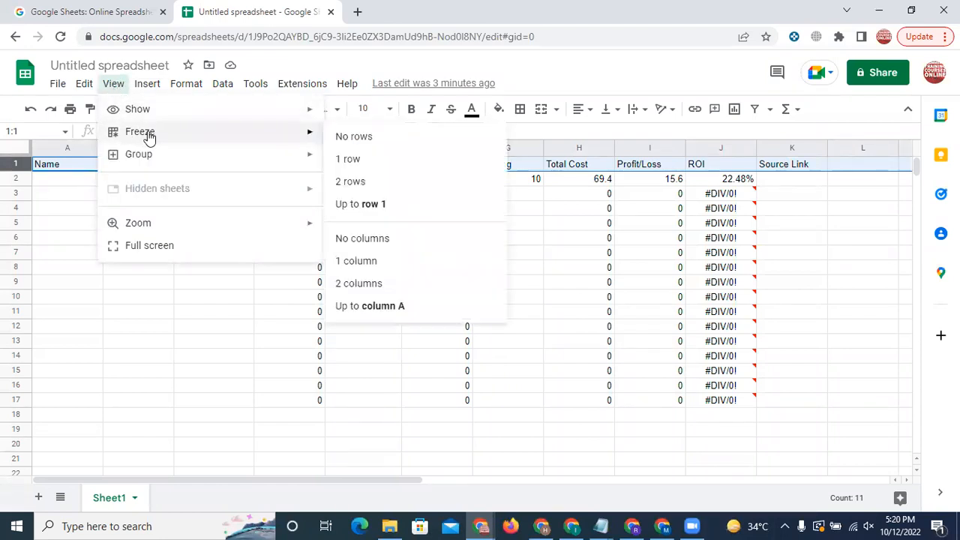
left_click(371, 159)
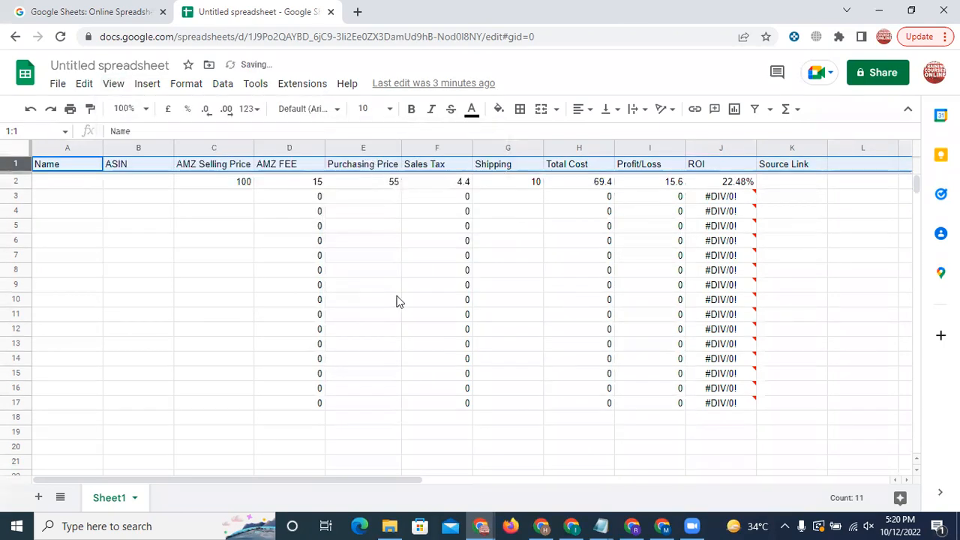
left_click(292, 304)
scroll(382, 302, "down", 10)
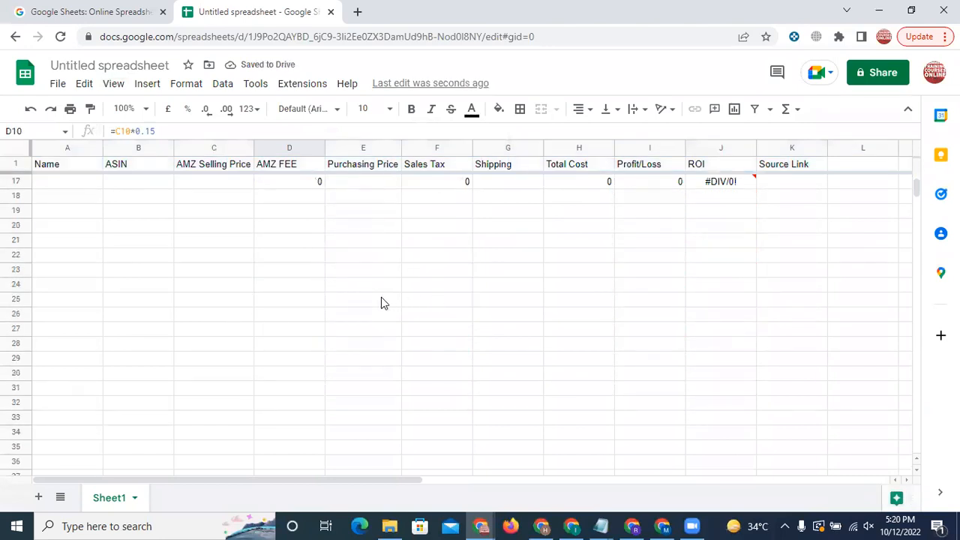
scroll(381, 302, "up", 10)
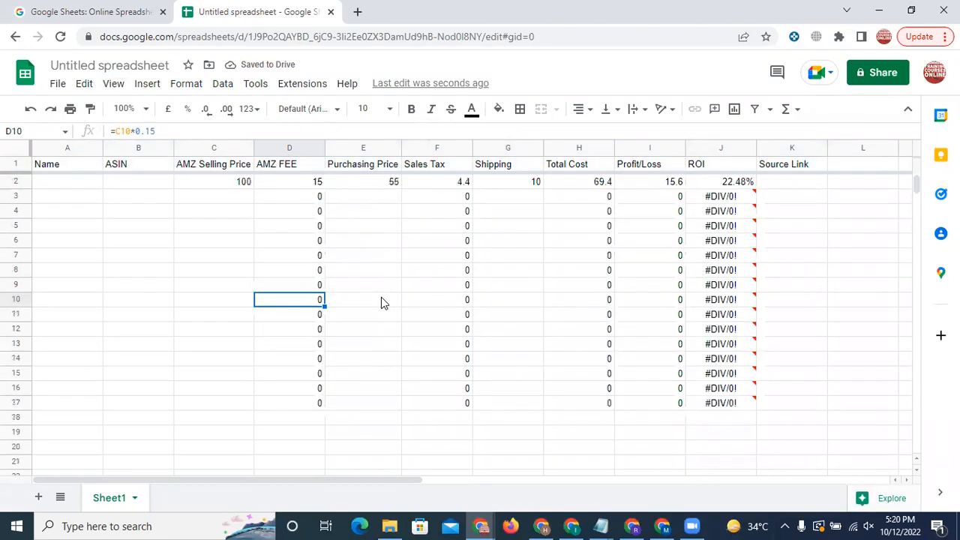
Step: Format the header row text in bold at font size 14
left_click(15, 160)
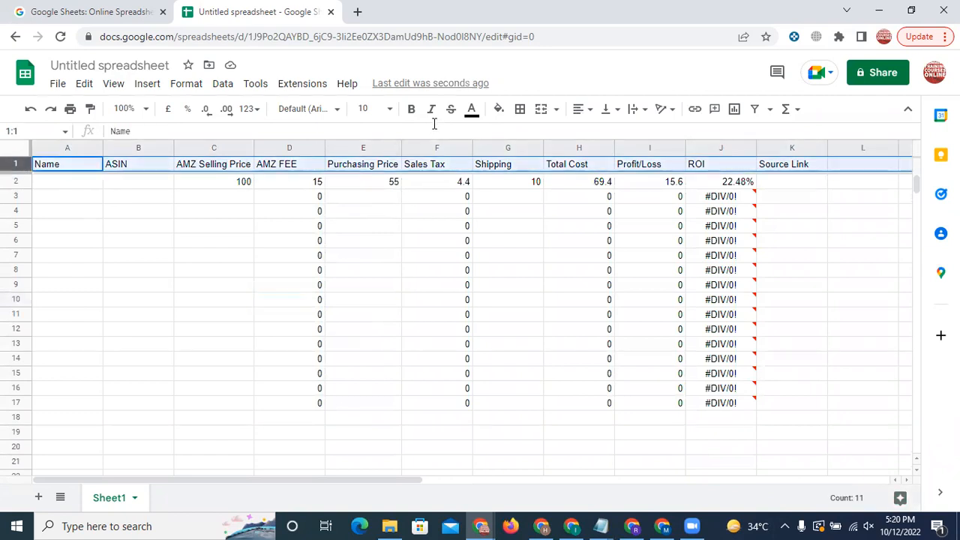
left_click(390, 111)
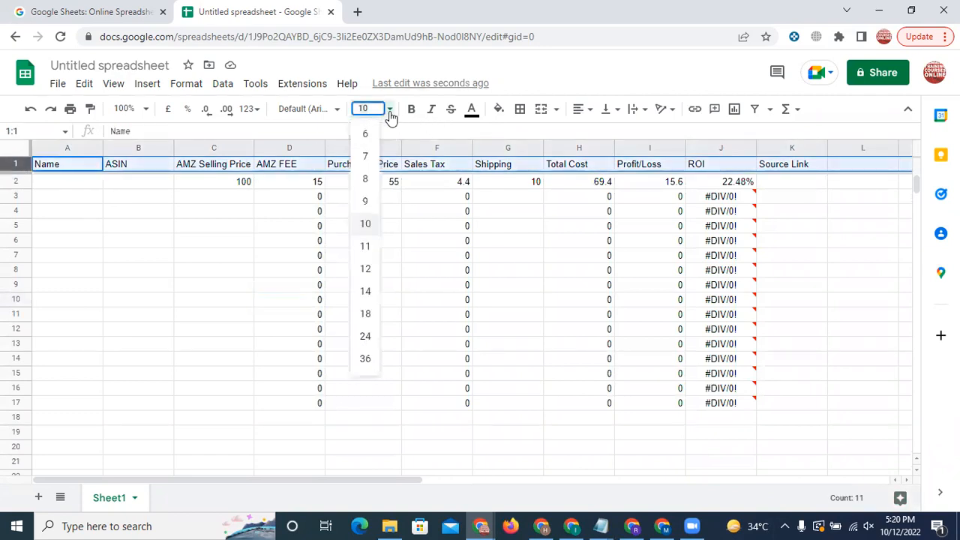
left_click(367, 315)
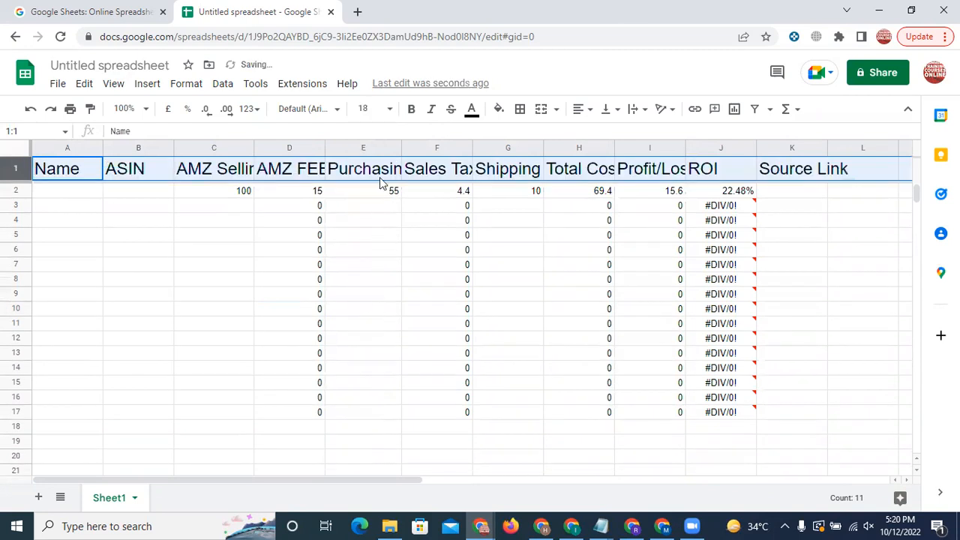
left_click(389, 110)
left_click(366, 291)
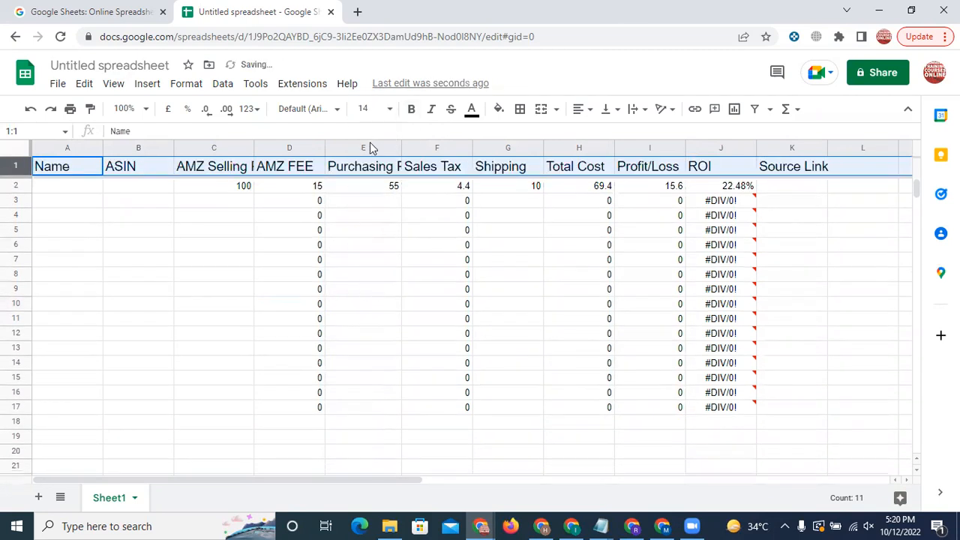
left_click(411, 108)
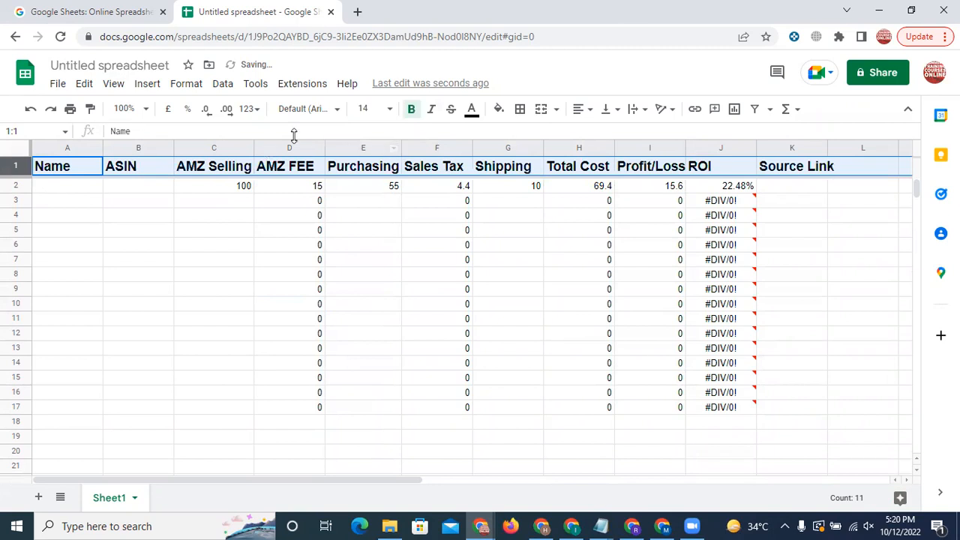
Step: Fill the header row with cyan and fit the Source Link column's width to its content
left_click(507, 117)
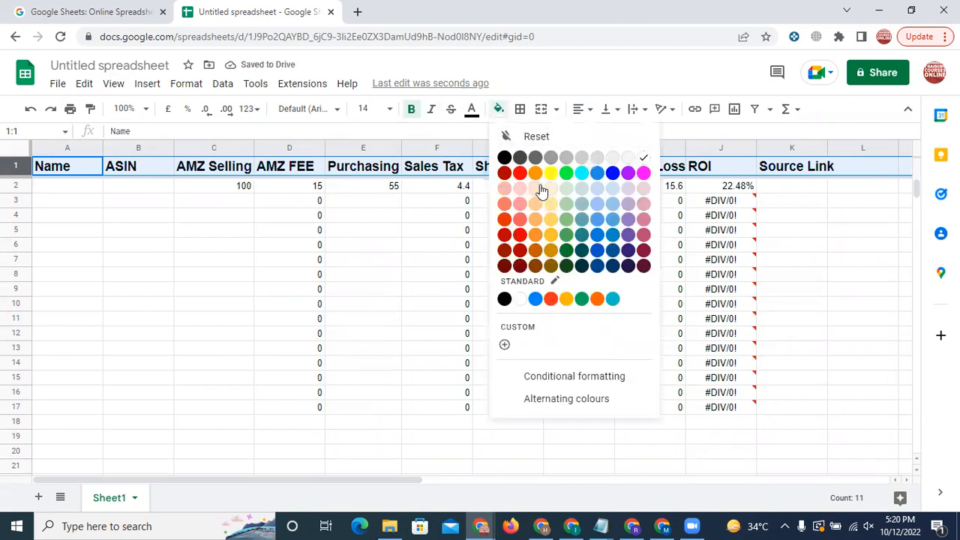
left_click(582, 173)
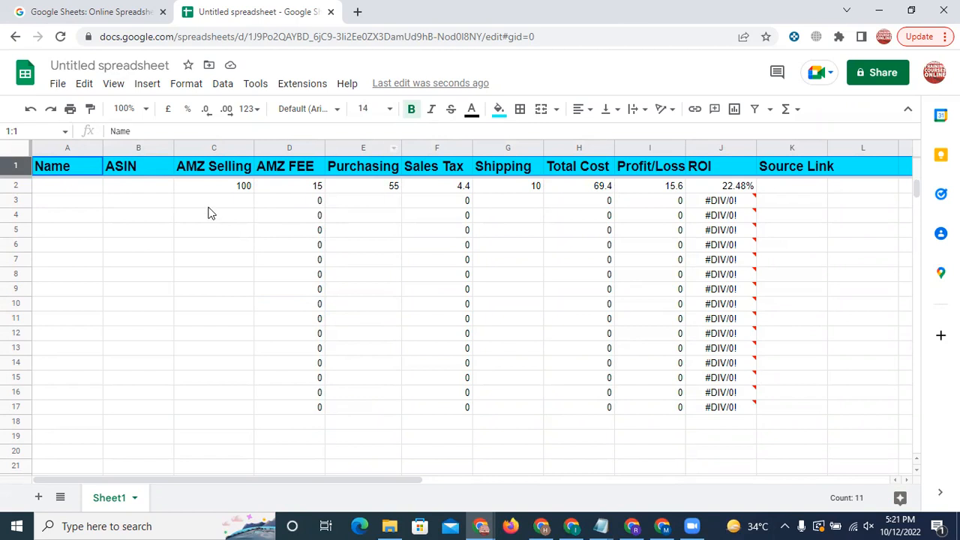
left_click(380, 216)
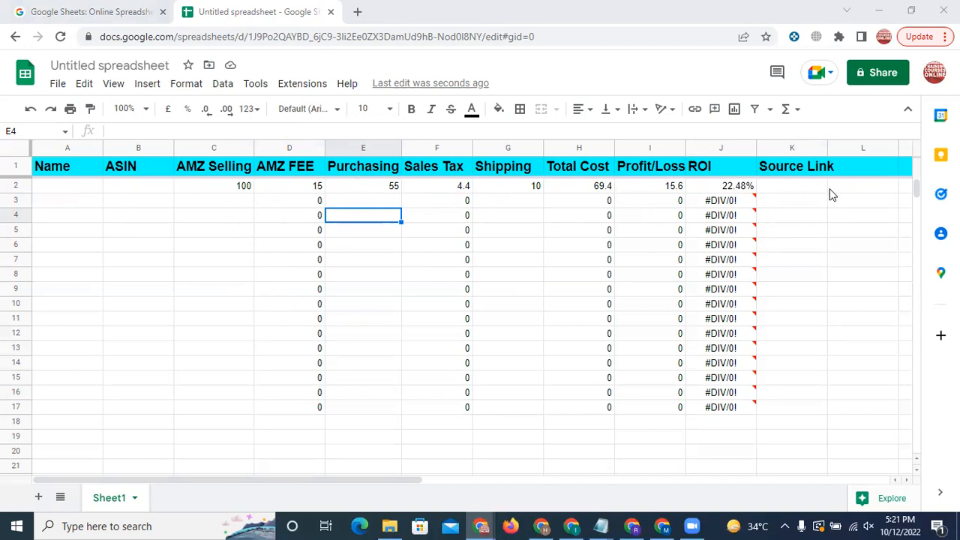
double_click(825, 145)
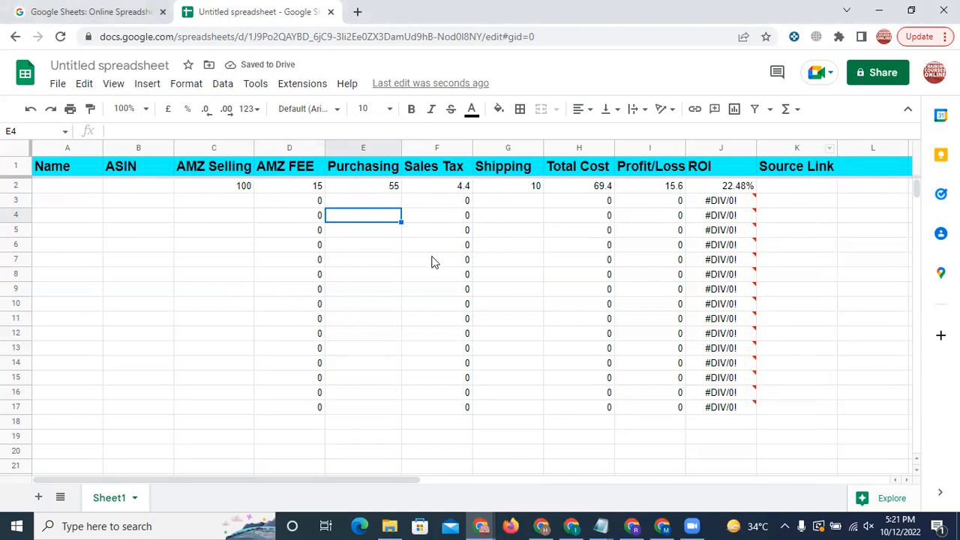
left_click(127, 185)
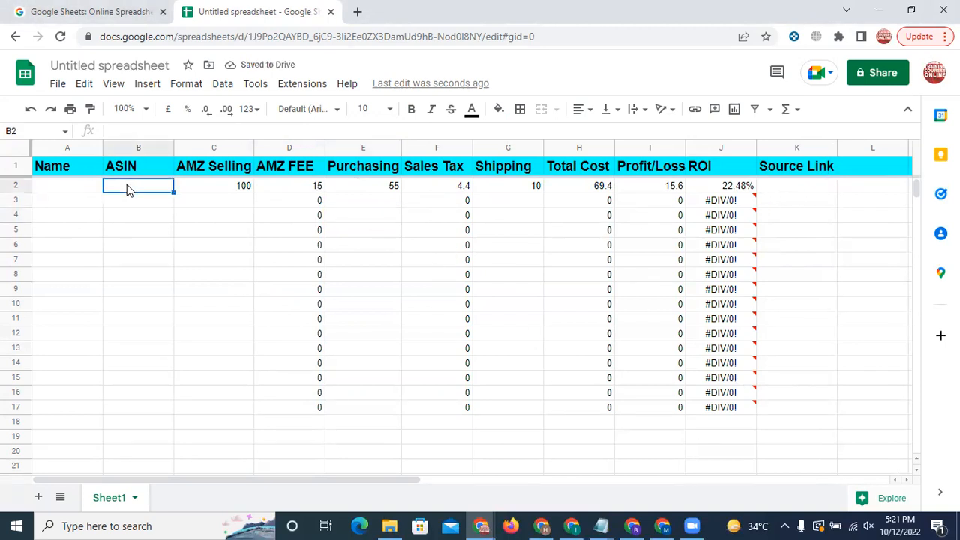
left_click(126, 204)
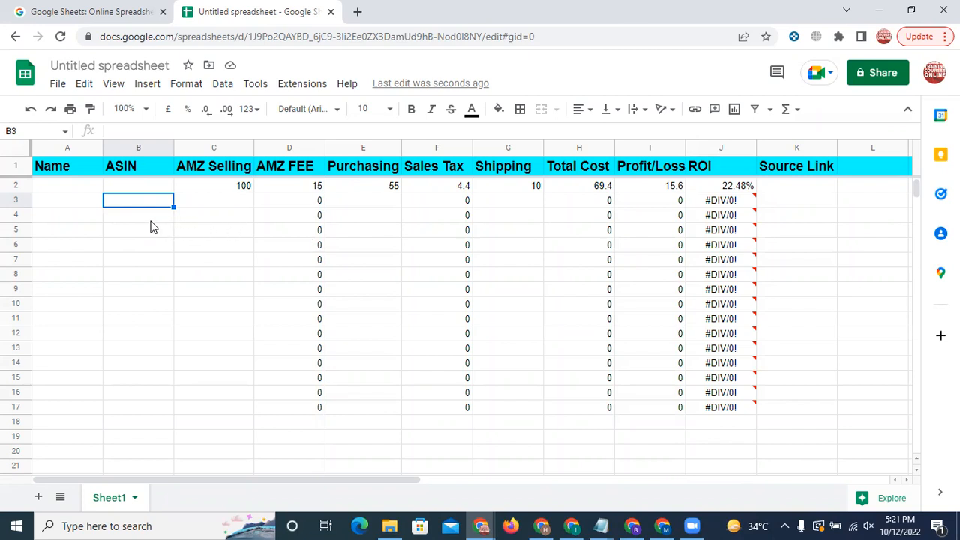
left_click(79, 188)
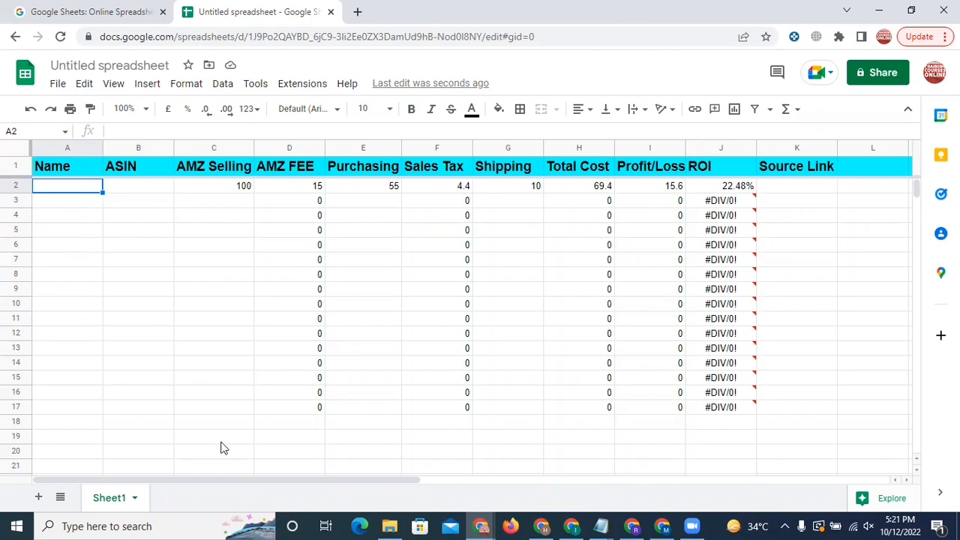
Step: Insert one column to the left of the Name column
left_click(72, 147)
right_click(72, 148)
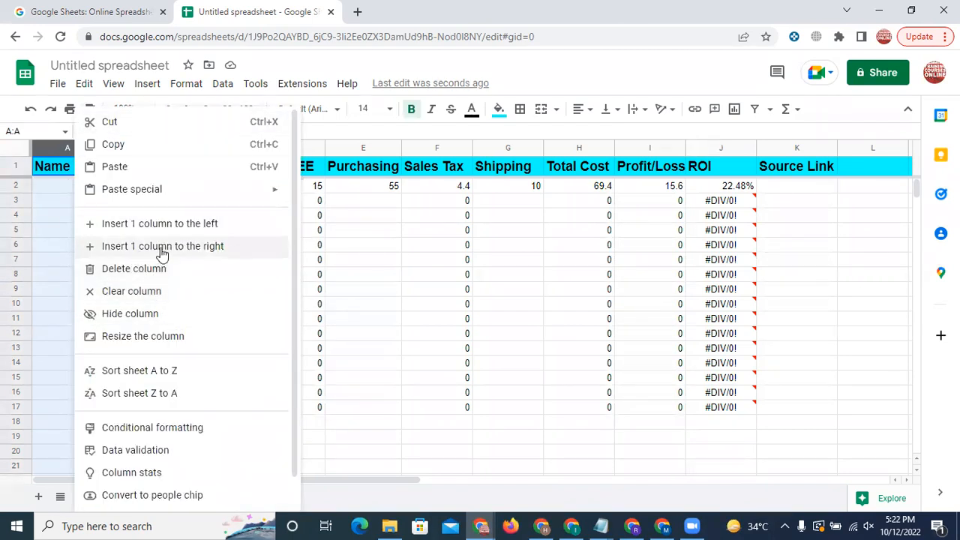
left_click(185, 231)
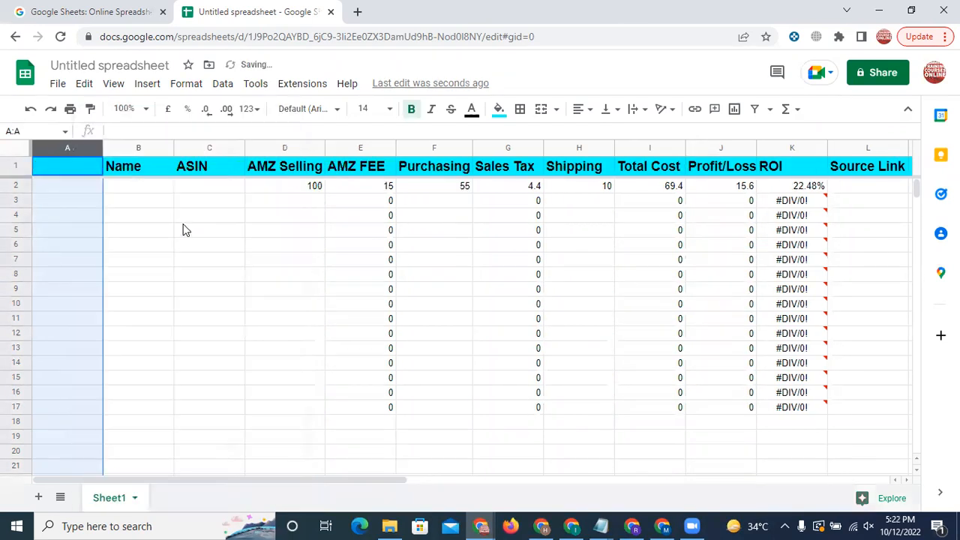
Step: Enter Date as the header of the empty first column in cell A1
left_click(79, 167)
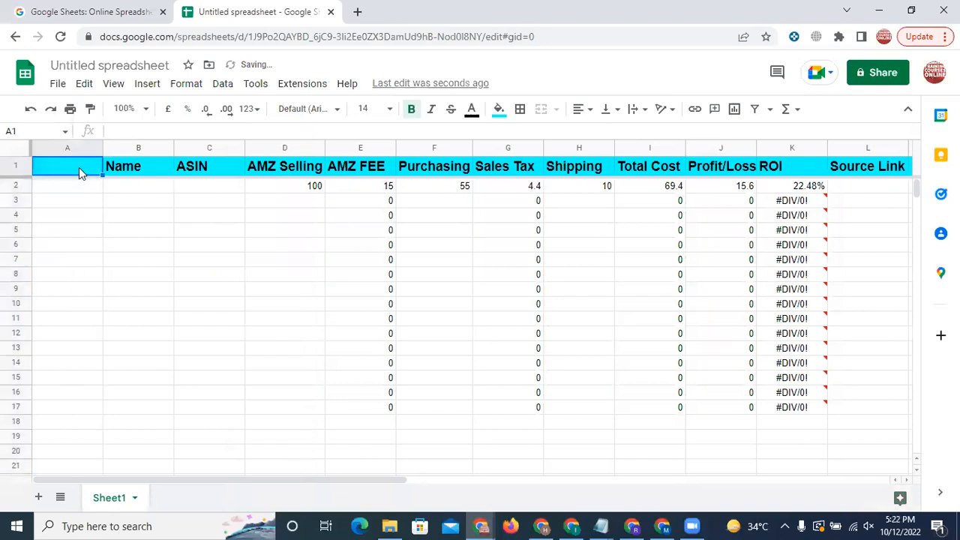
type("dat")
key("BackSpace")
key("BackSpace")
key("BackSpace")
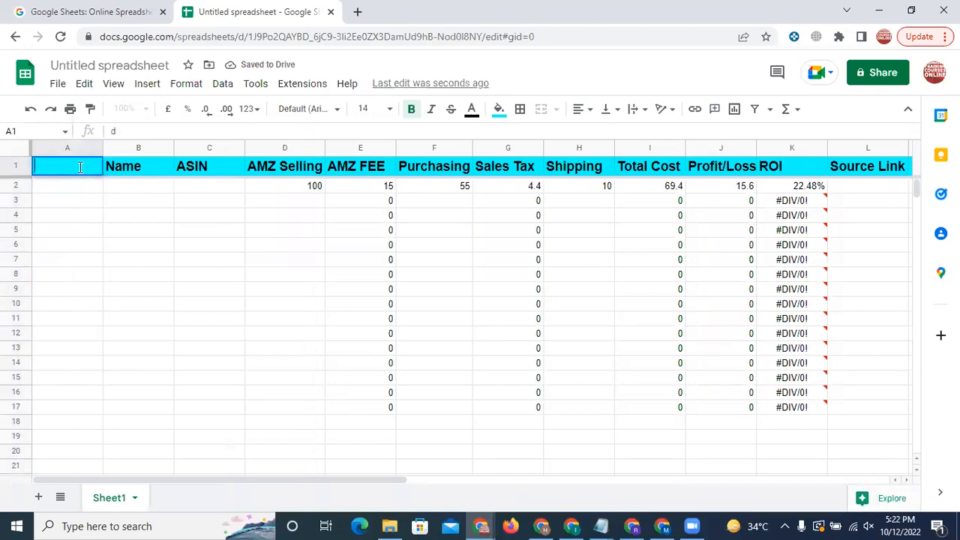
type("Date")
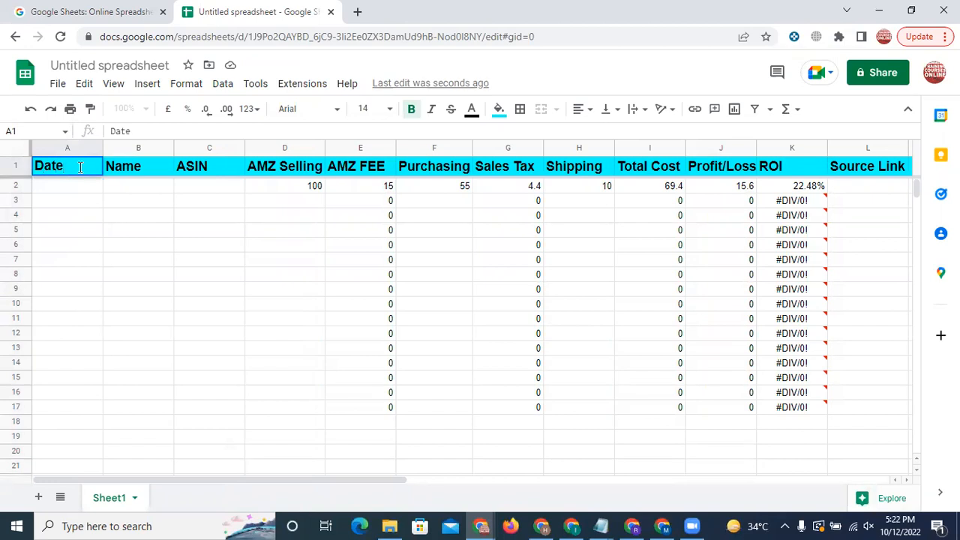
key("Return")
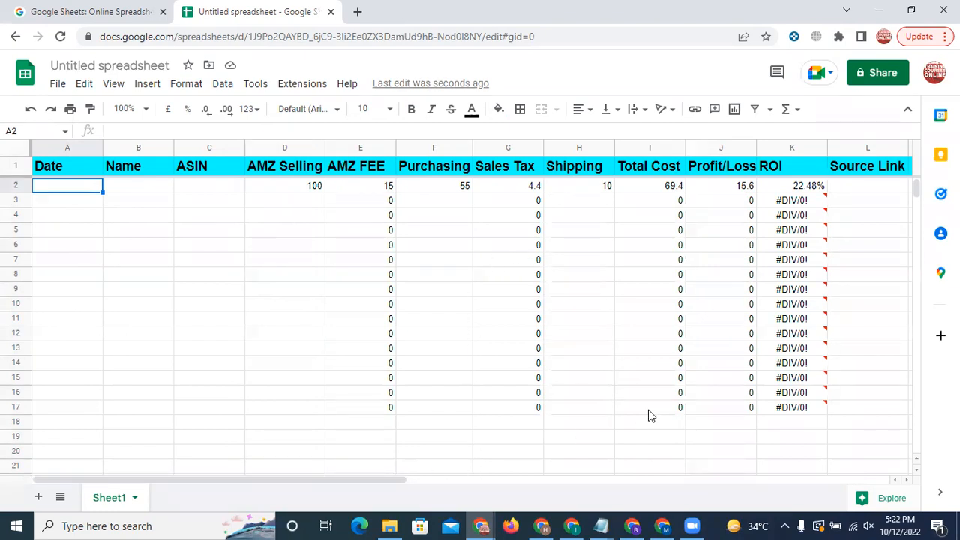
mouse_move(804, 413)
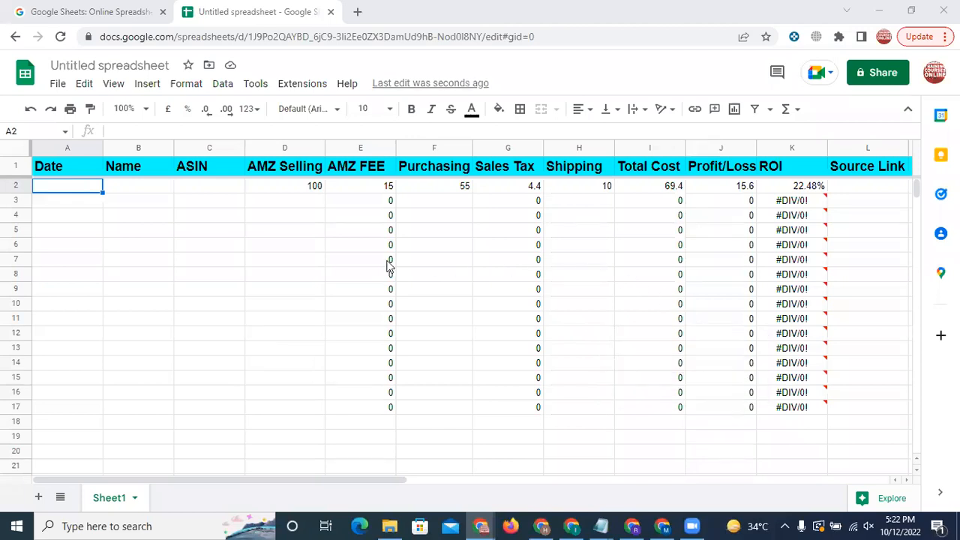
left_click(63, 201)
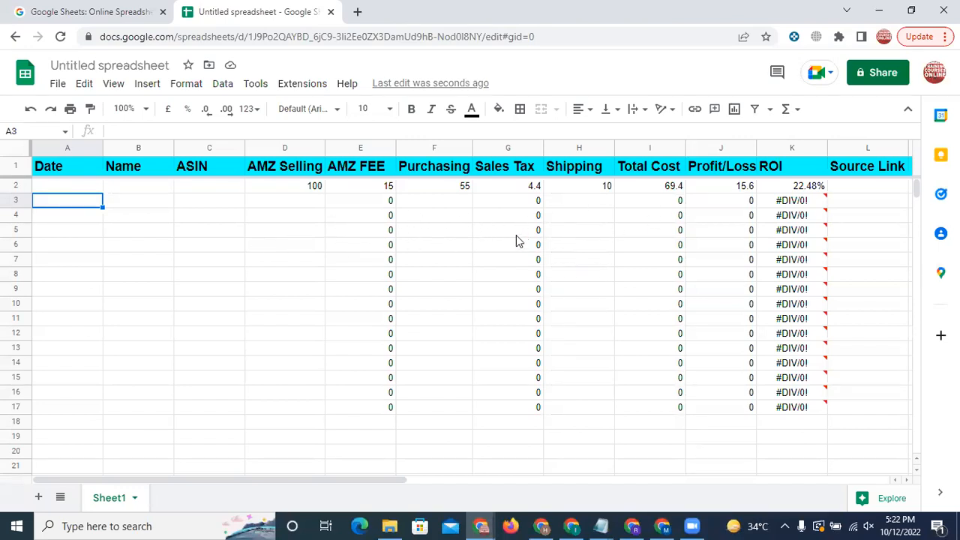
mouse_move(402, 479)
left_mouse_down()
mouse_move(527, 473)
mouse_move(397, 473)
left_mouse_up()
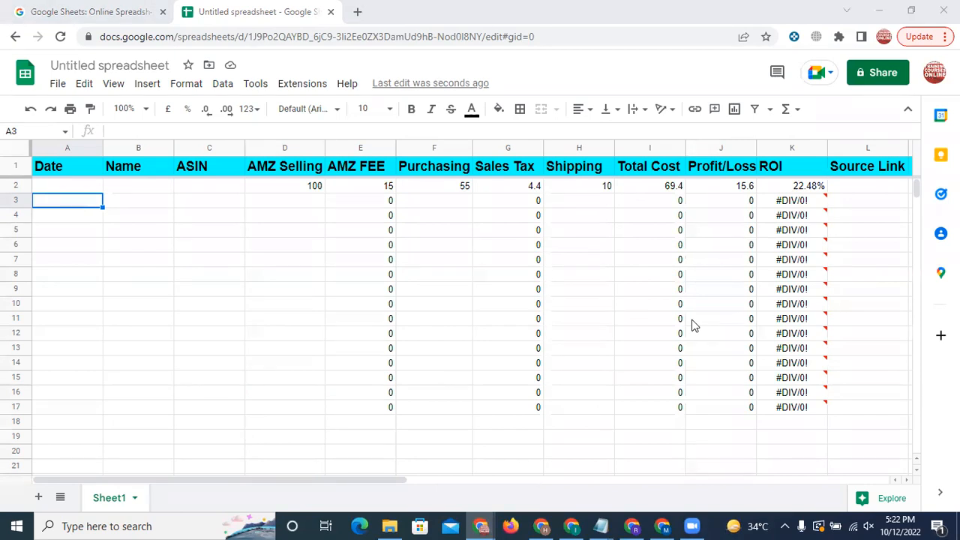
left_click_drag(249, 479, 183, 478)
Step: Freeze the Date column as one frozen column and try scrolling the sheet
left_click(84, 168)
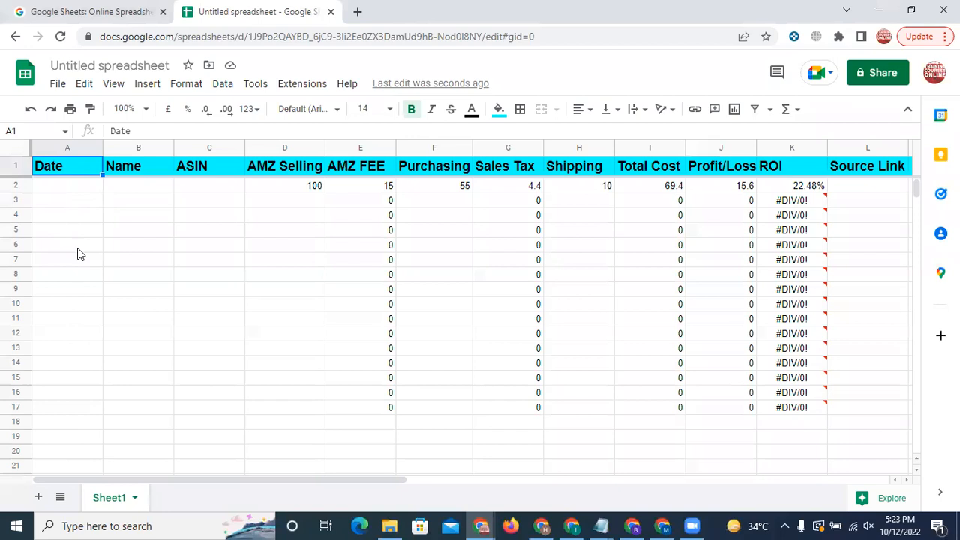
left_click(72, 147)
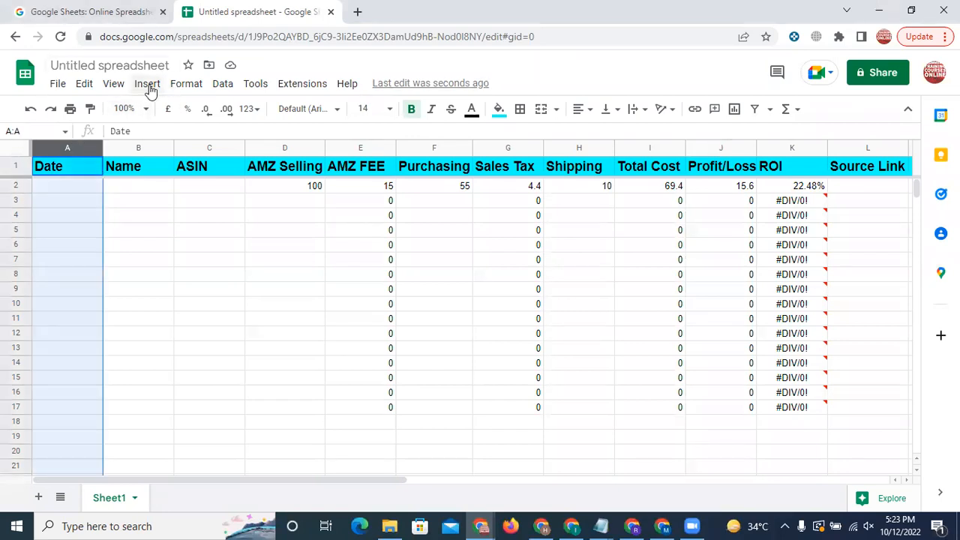
left_click(114, 85)
mouse_move(149, 135)
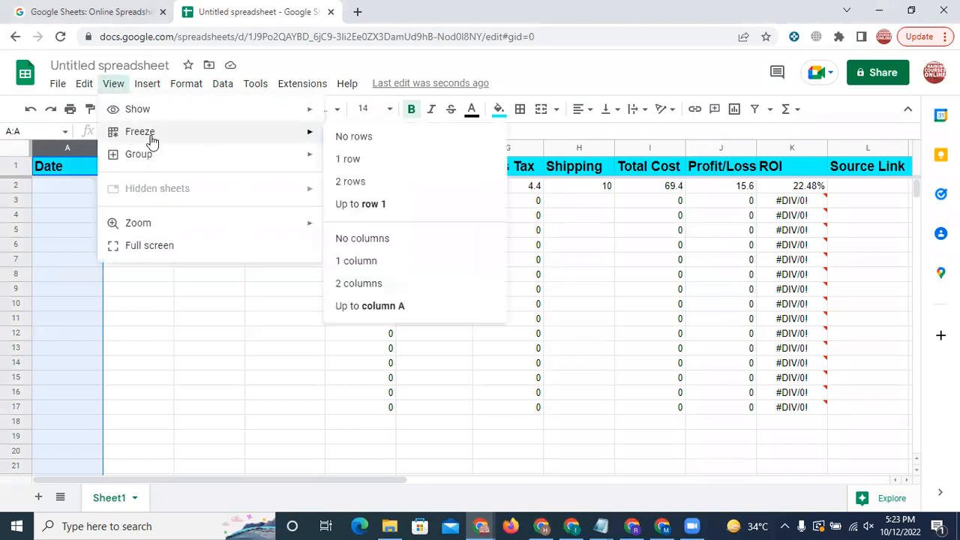
left_click(384, 262)
left_click(114, 304)
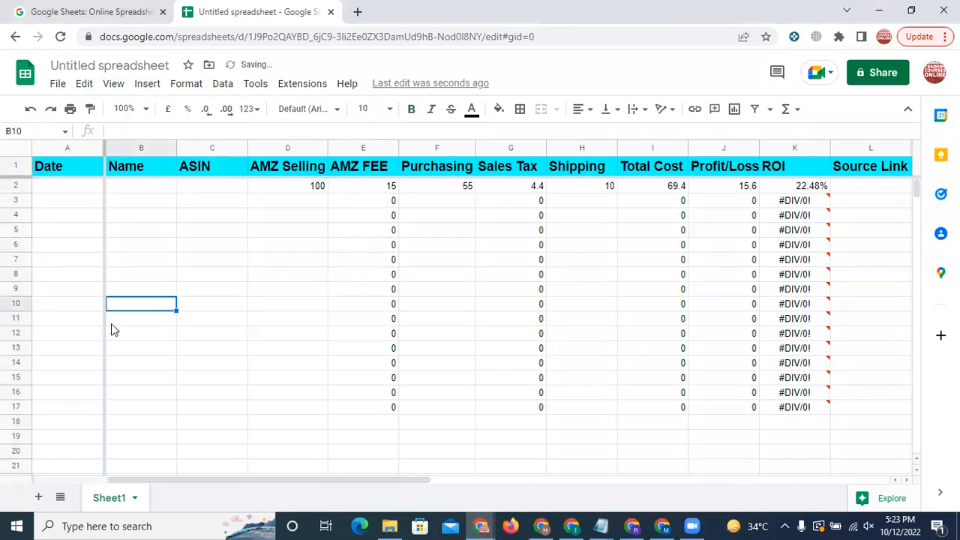
scroll(252, 279, "down", 1)
left_click_drag(240, 480, 120, 471)
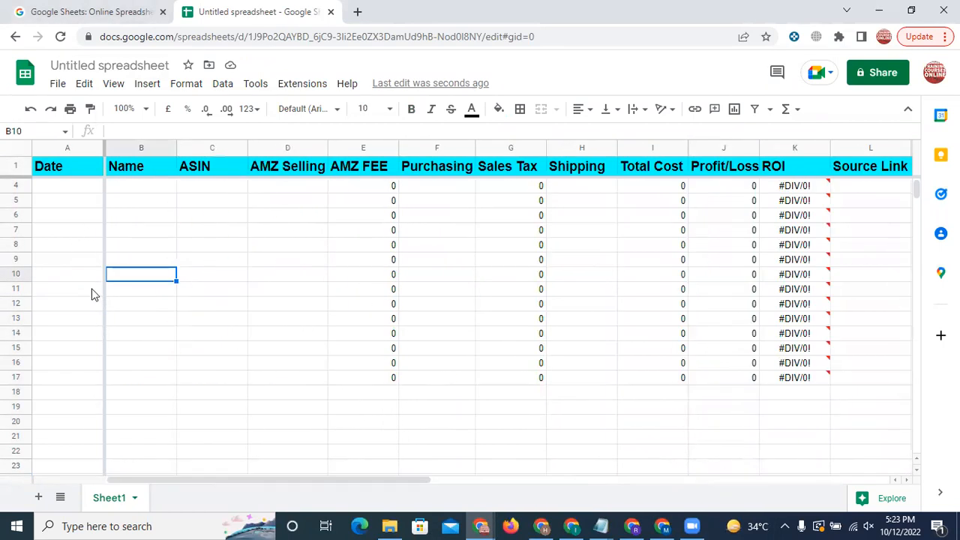
Step: Remove the freeze from the Date column
left_click(84, 174)
left_click(157, 234)
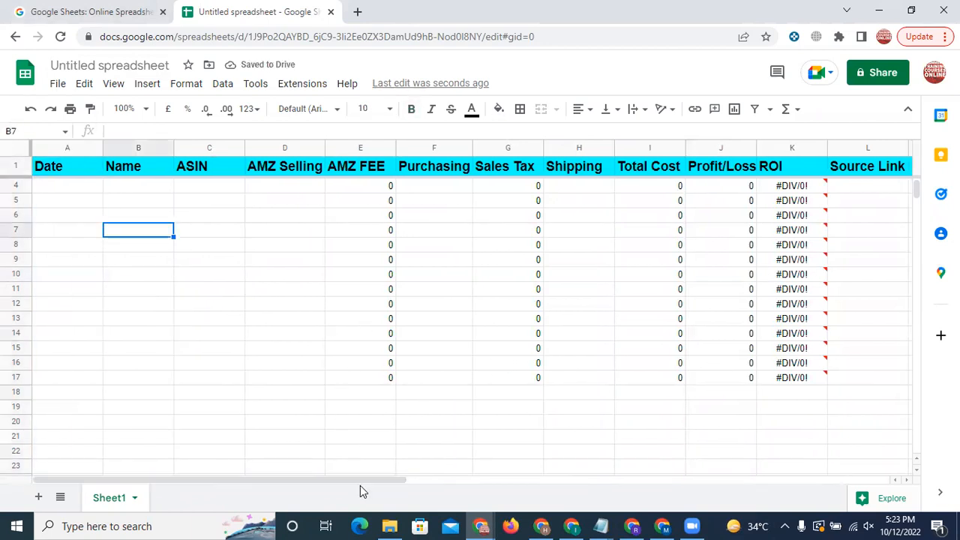
scroll(461, 351, "up", 1)
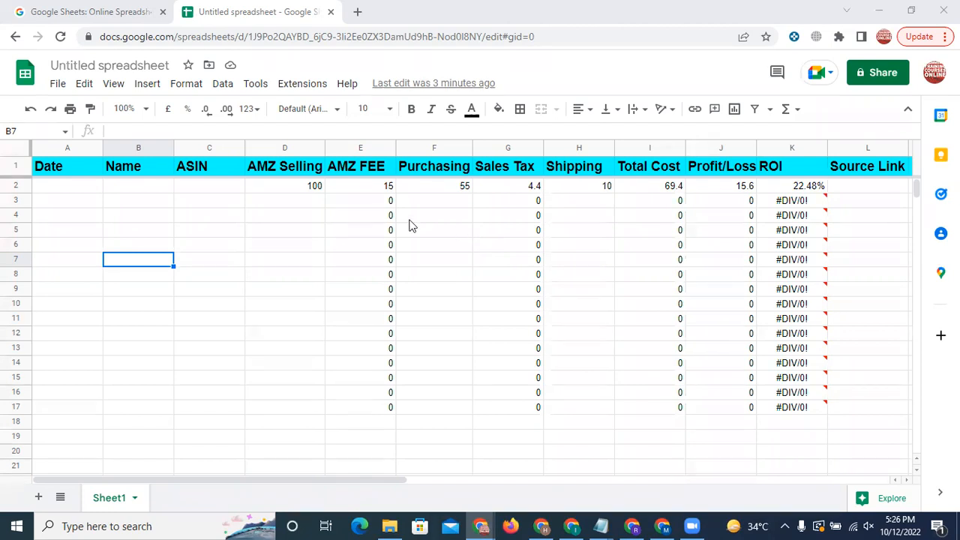
left_click(300, 205)
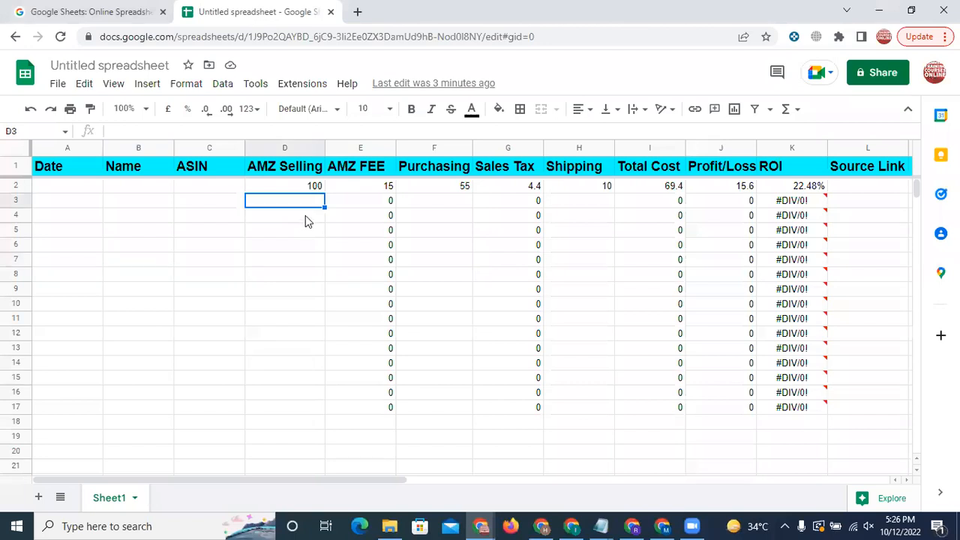
Step: Fill row 3 with a selling price of 100, AMZ fee of 15, purchasing price of 40 and shipping of 0
type("100")
key("Tab")
type("15")
key("Tab")
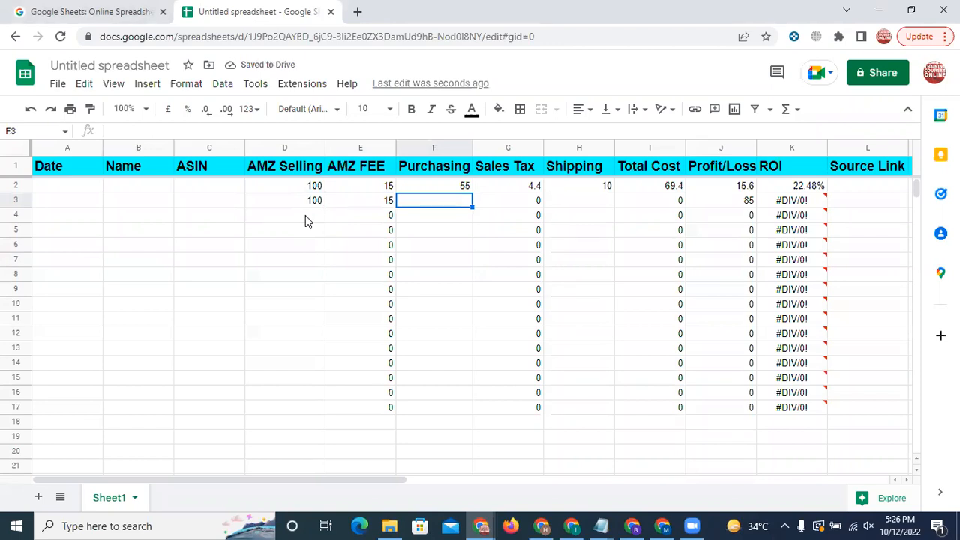
type("40")
key("Tab")
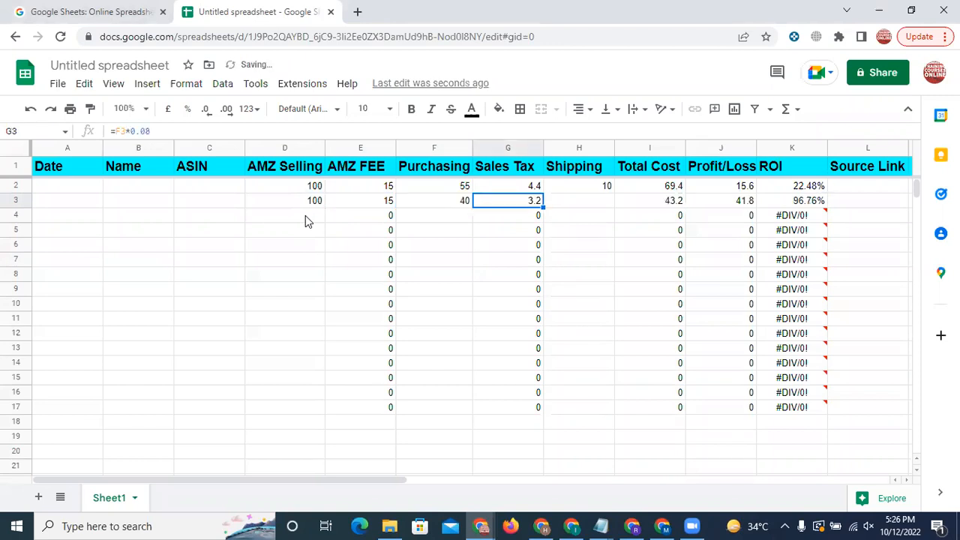
key("Tab")
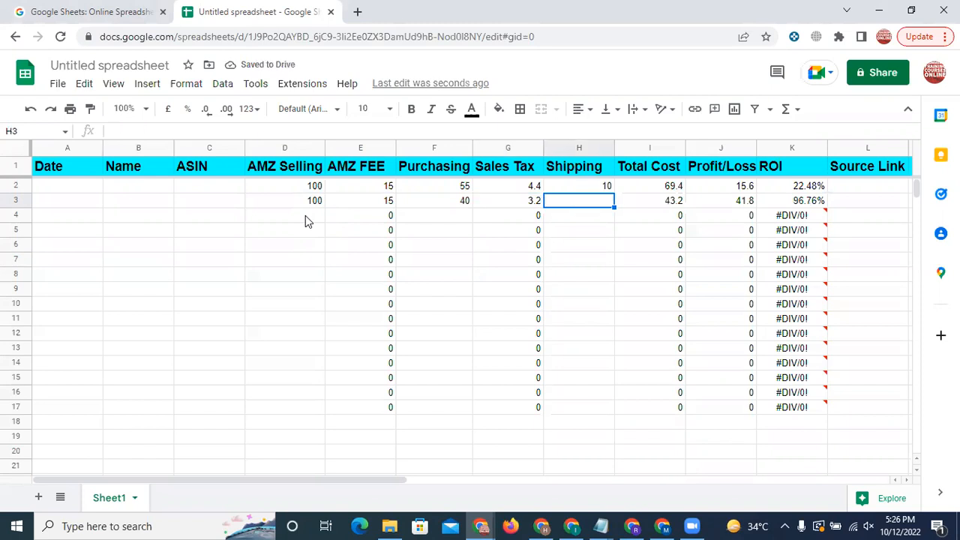
type("0")
key("Tab")
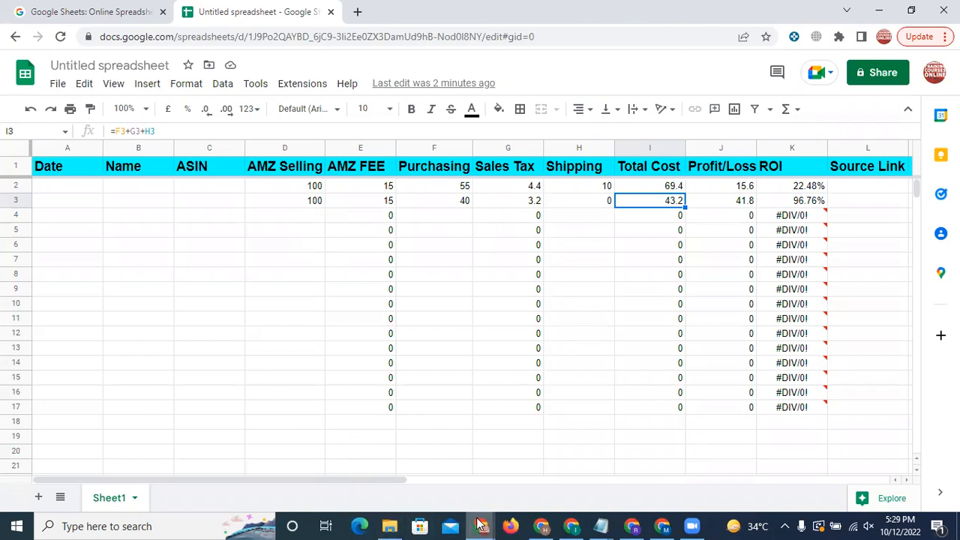
Step: Search Google for "amazon calculator" in a new browser tab
mouse_move(481, 524)
left_click(357, 11)
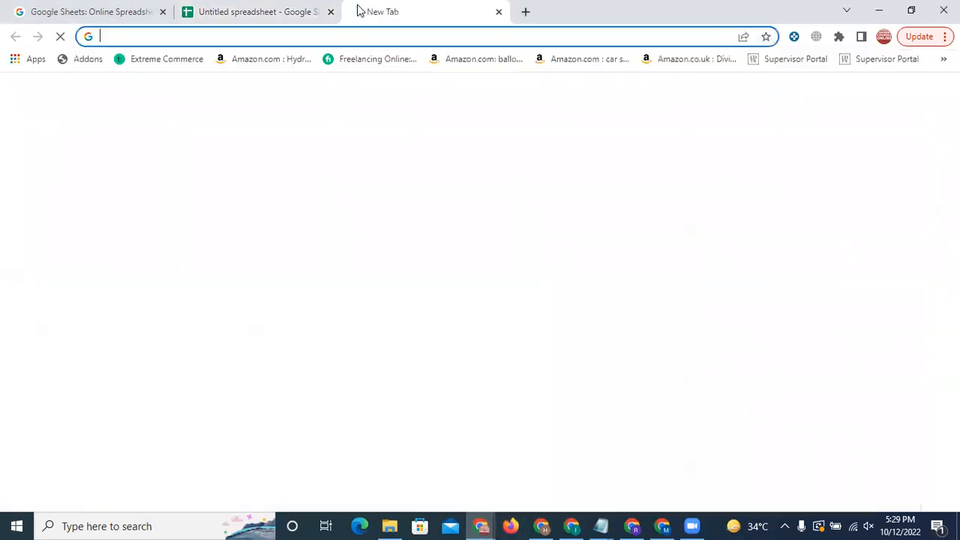
type("amazon")
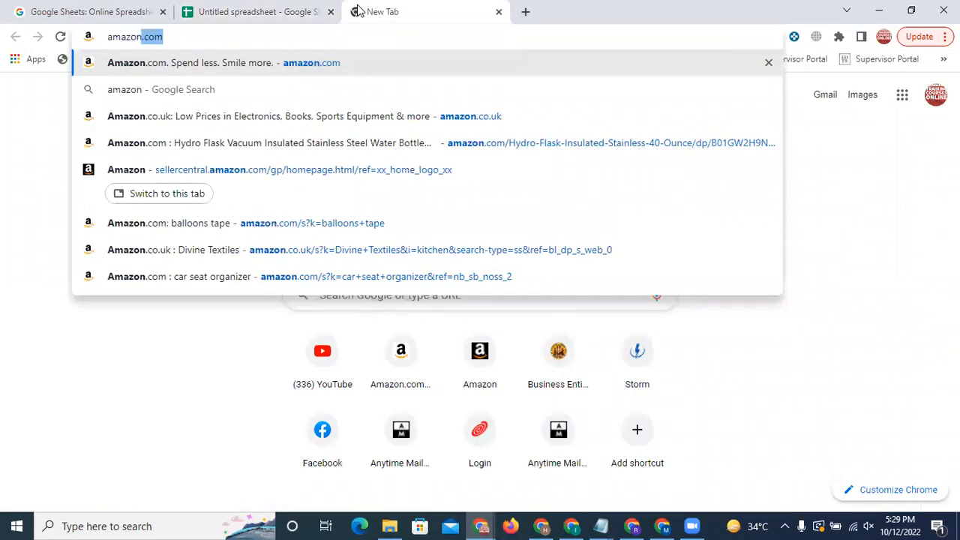
type(" calcular")
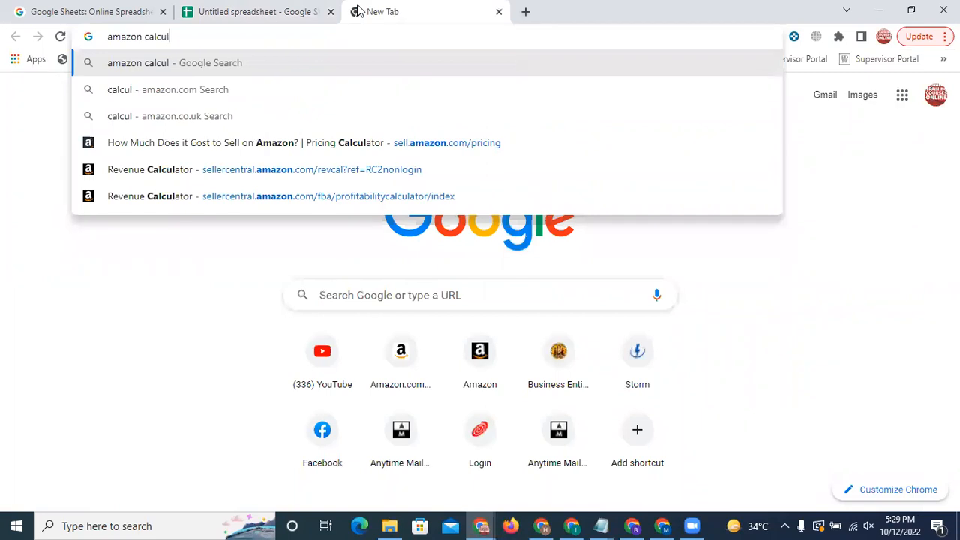
key("BackSpace")
type("tro")
key("BackSpace")
key("BackSpace")
type("or")
key("Return")
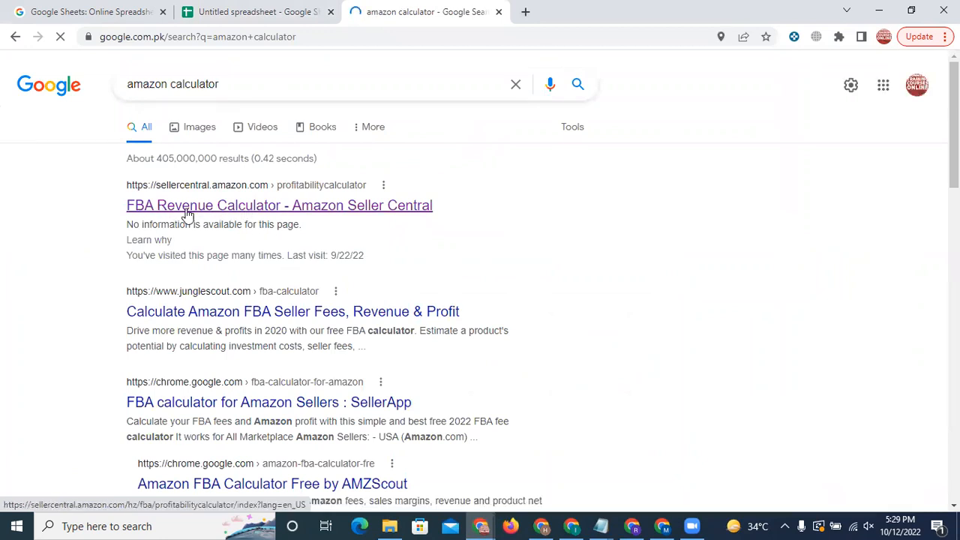
Step: Open the FBA Revenue Calculator from Amazon Seller Central as a guest and view the available Amazon stores
left_click(239, 213)
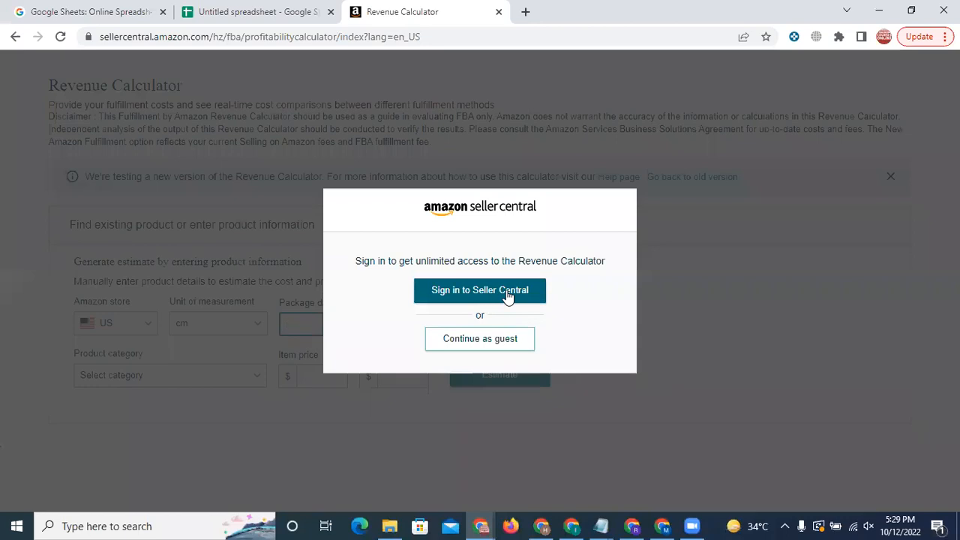
left_click(494, 345)
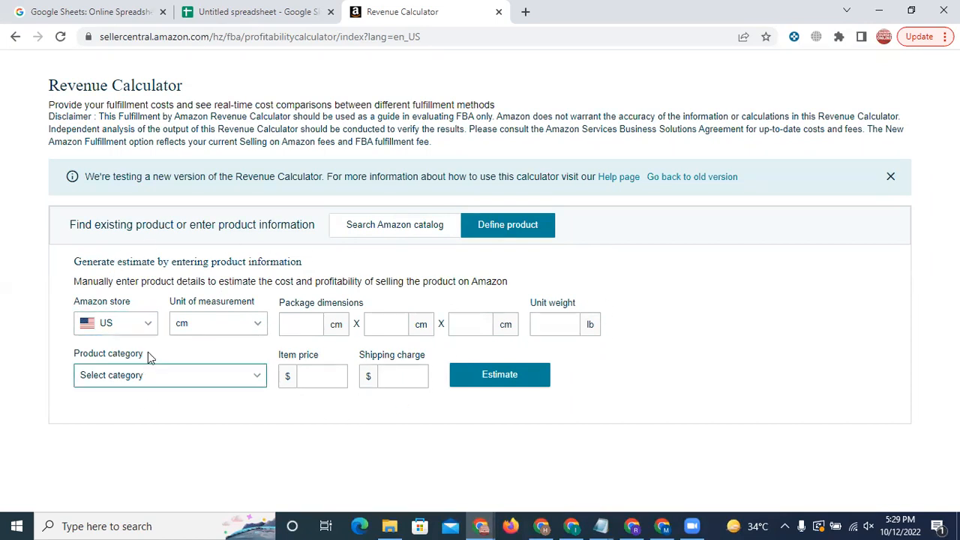
left_click(150, 327)
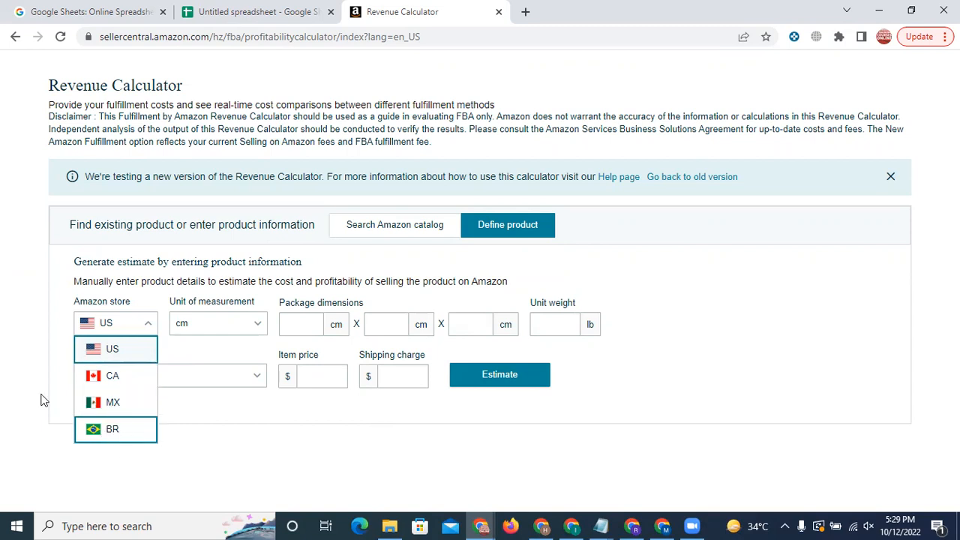
left_click(12, 340)
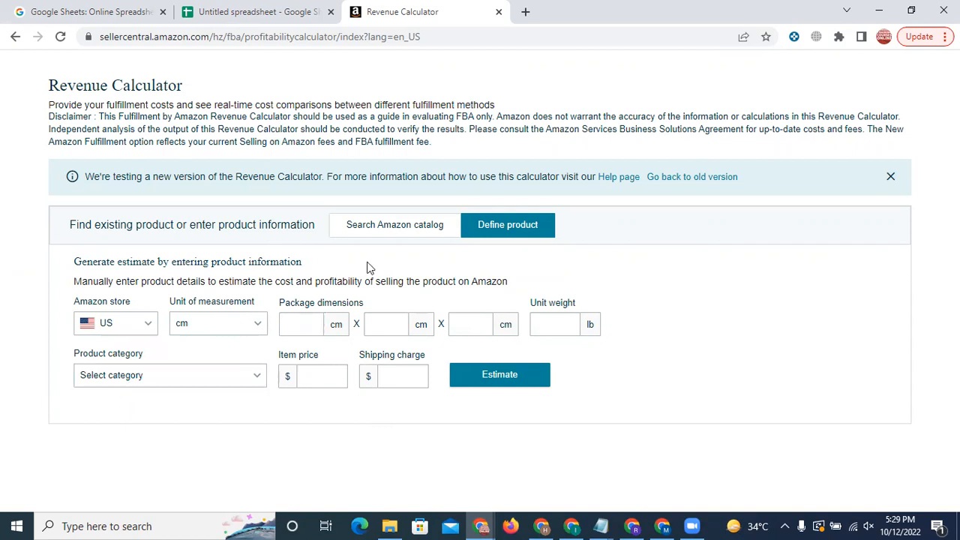
Step: Search the Amazon catalog in the US store for the product with ASIN B001KVM1PU
left_click(430, 235)
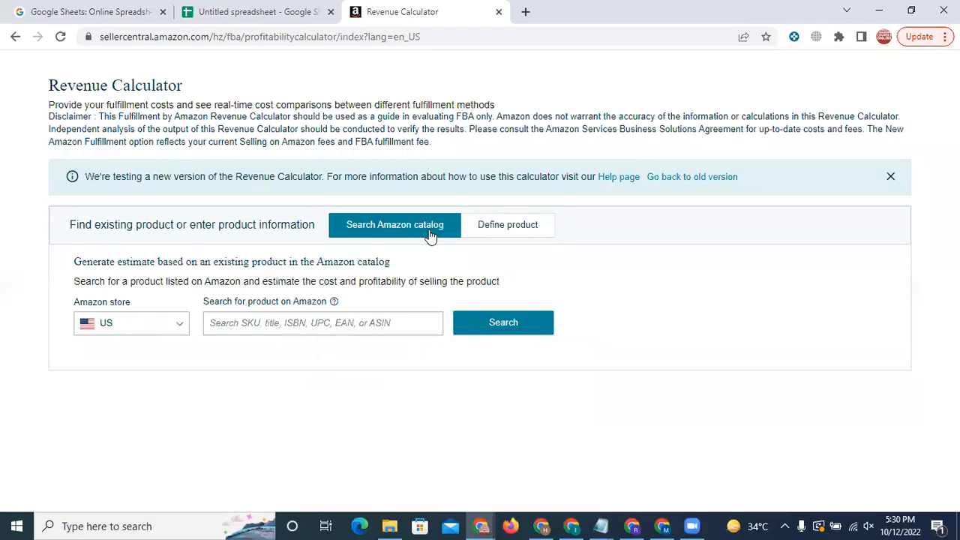
left_click(258, 326)
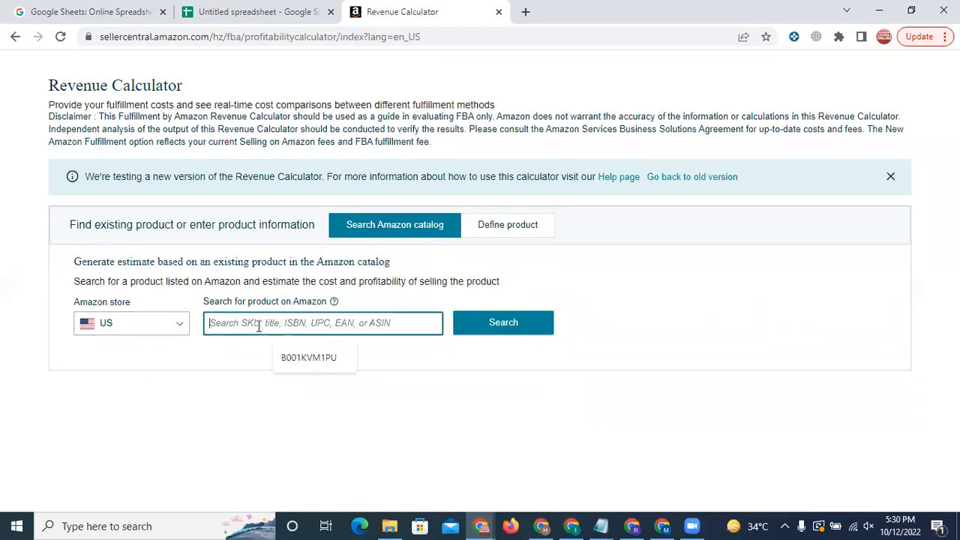
left_click(323, 363)
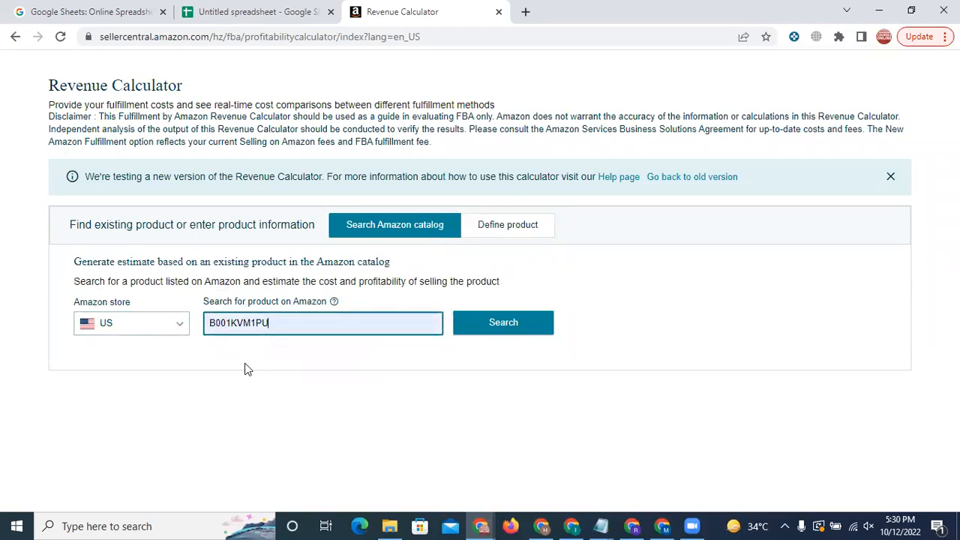
left_click(494, 328)
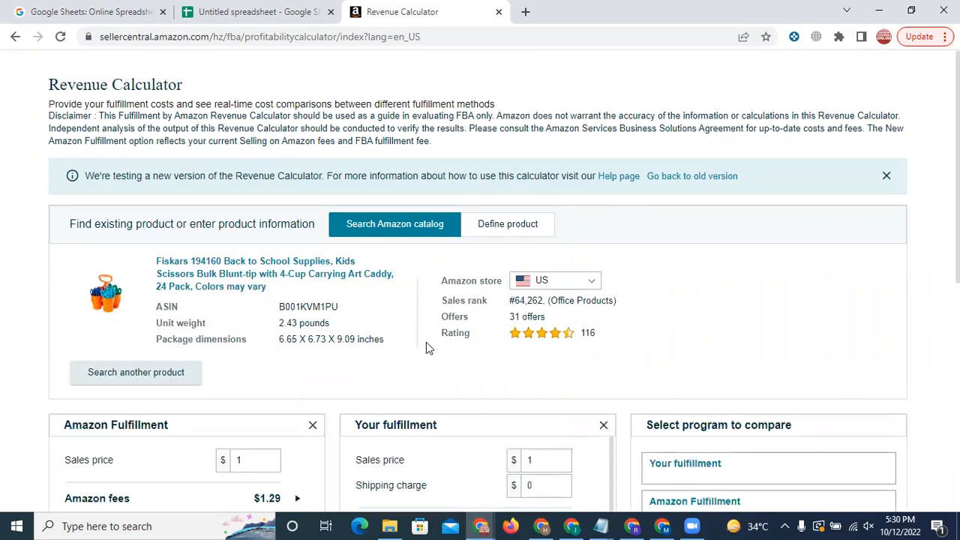
Step: Examine the product details and the Amazon Fulfillment and Your fulfillment cost sections
scroll(285, 349, "down", 3)
scroll(315, 356, "up", 3)
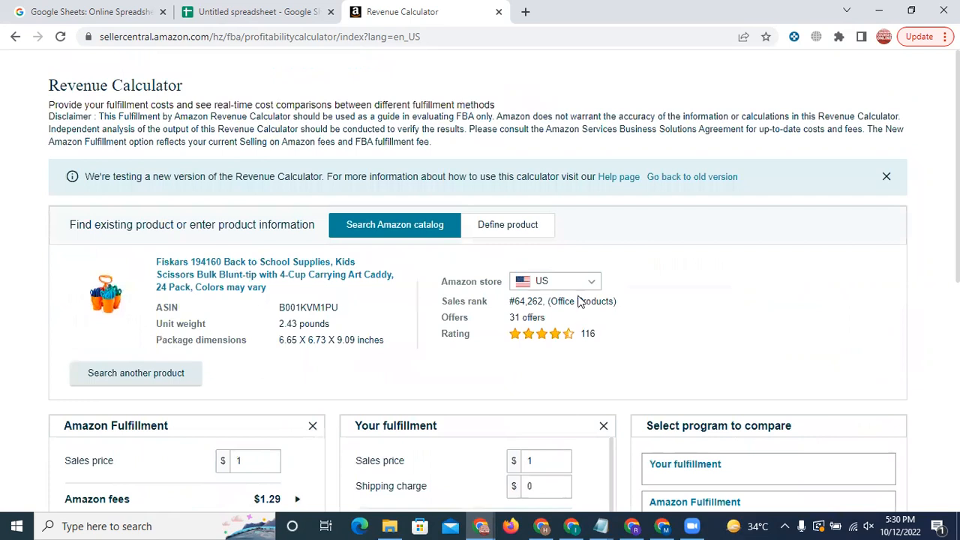
scroll(563, 309, "down", 1)
scroll(330, 334, "down", 2)
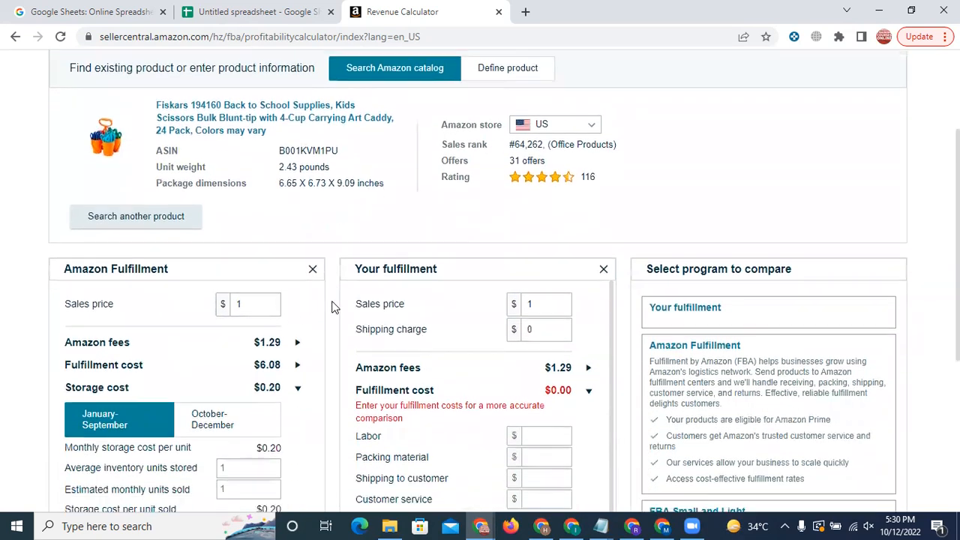
scroll(334, 308, "down", 1)
left_click(273, 258)
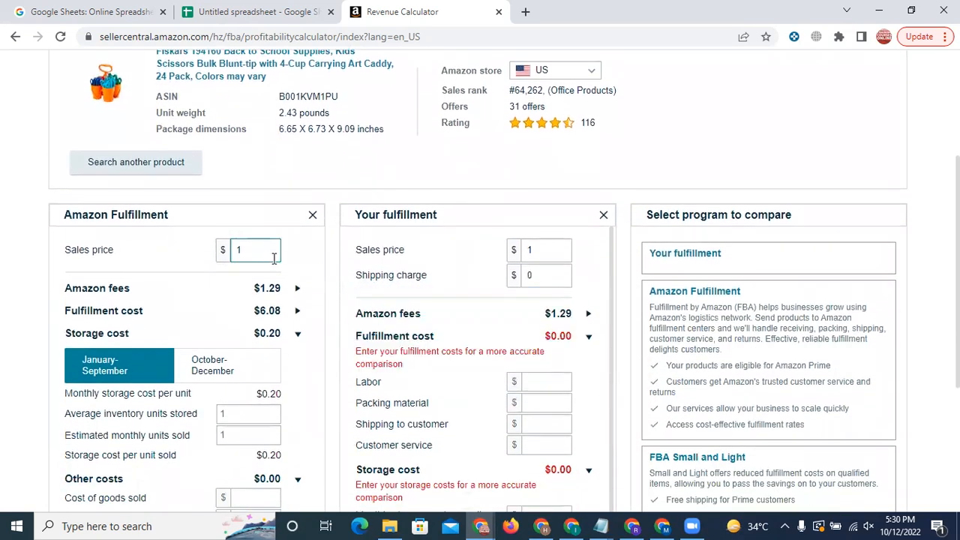
scroll(273, 258, "down", 1)
left_click_drag(64, 148, 172, 153)
left_click_drag(357, 145, 448, 167)
left_click(448, 147)
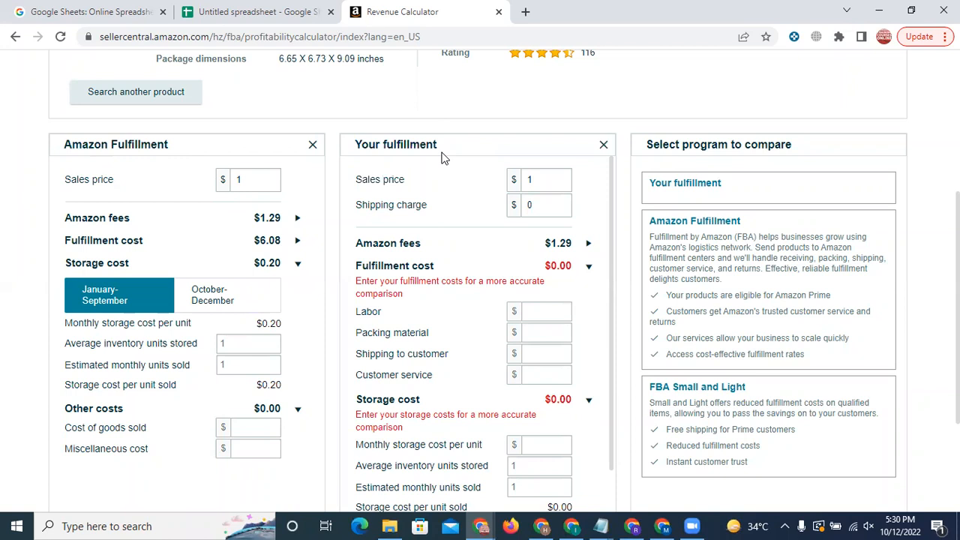
Step: Set the sales price to 100 for both Amazon Fulfillment and Your fulfillment
left_click(246, 184)
type("00")
left_click(535, 180)
type("00")
Step: Review the Amazon fees, fulfillment and storage costs, their explanations and the estimated cost and profit for both fulfillment methods
scroll(610, 225, "down", 1)
scroll(600, 261, "up", 1)
scroll(589, 263, "down", 1)
scroll(598, 317, "up", 1)
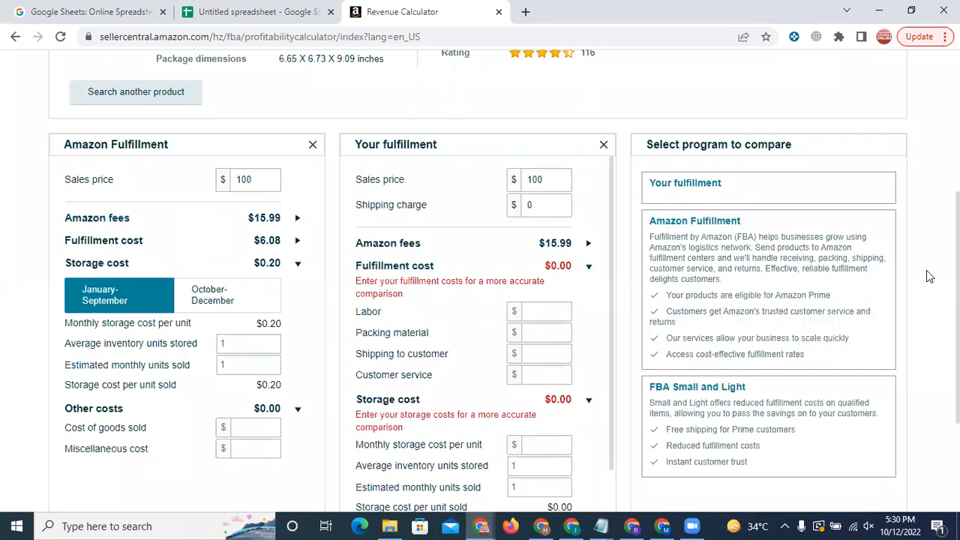
scroll(927, 276, "down", 3)
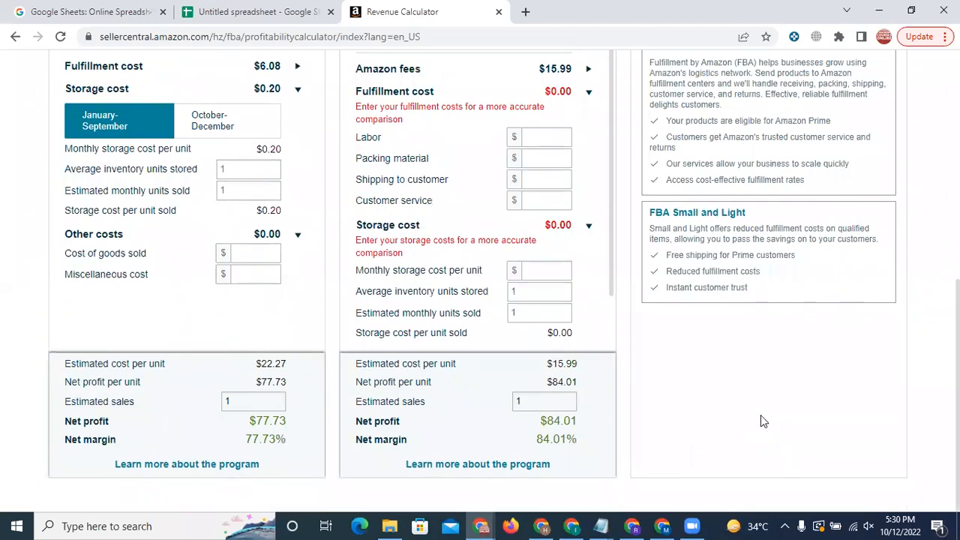
scroll(761, 414, "up", 5)
scroll(515, 360, "down", 3)
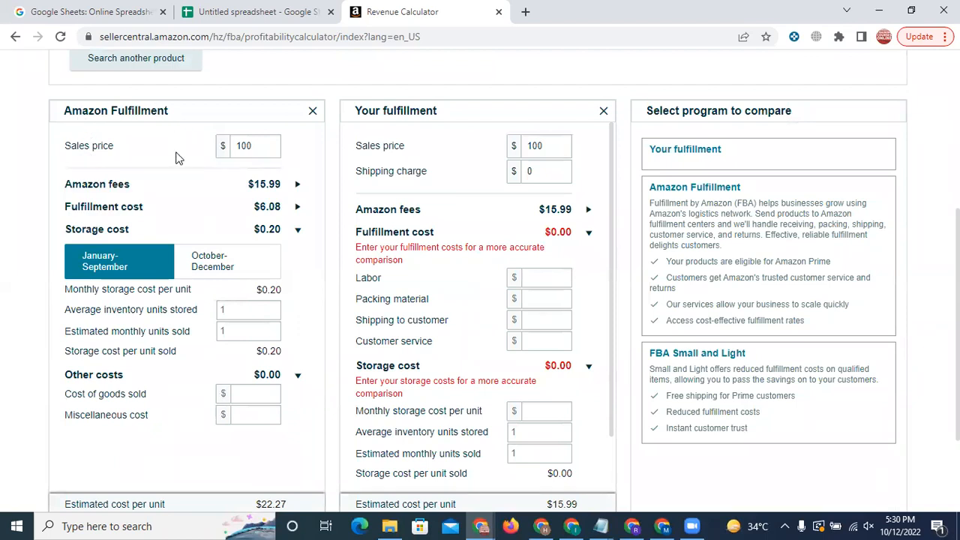
mouse_move(76, 151)
scroll(328, 304, "down", 1)
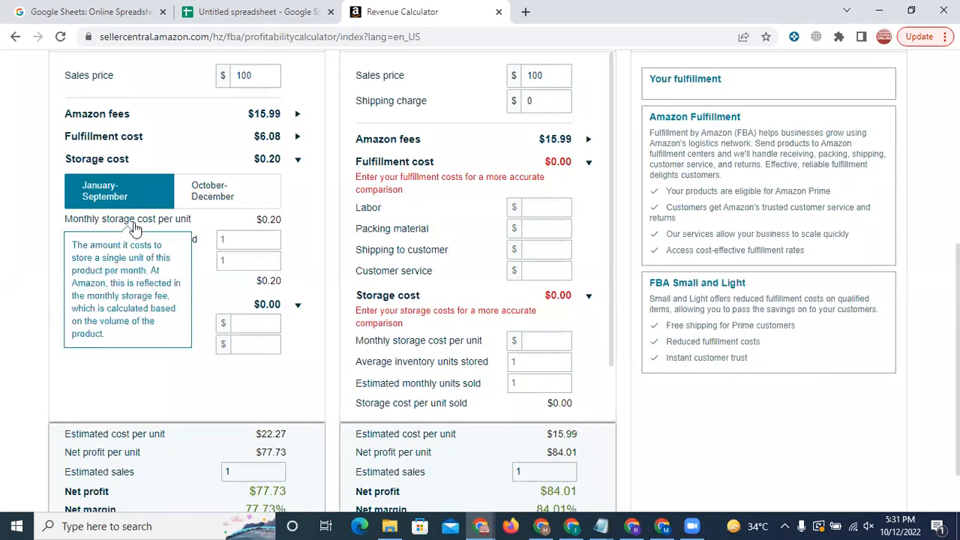
left_click_drag(282, 222, 256, 219)
left_click(300, 239)
scroll(292, 248, "down", 1)
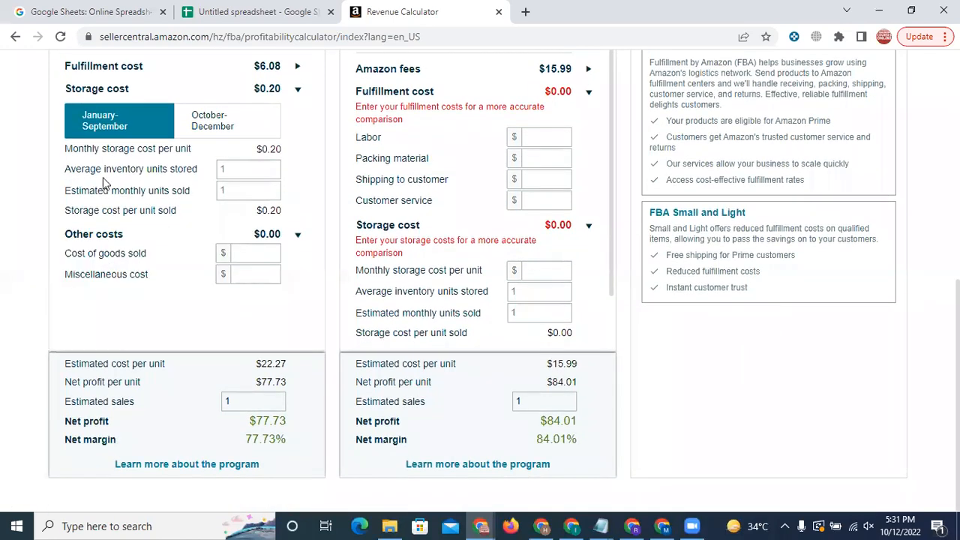
mouse_move(150, 179)
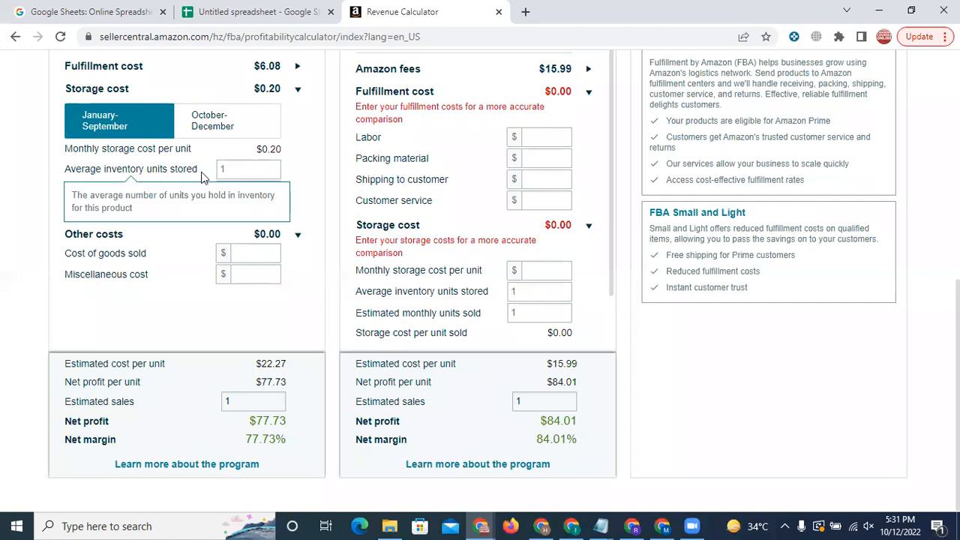
left_click(252, 252)
scroll(253, 247, "up", 2)
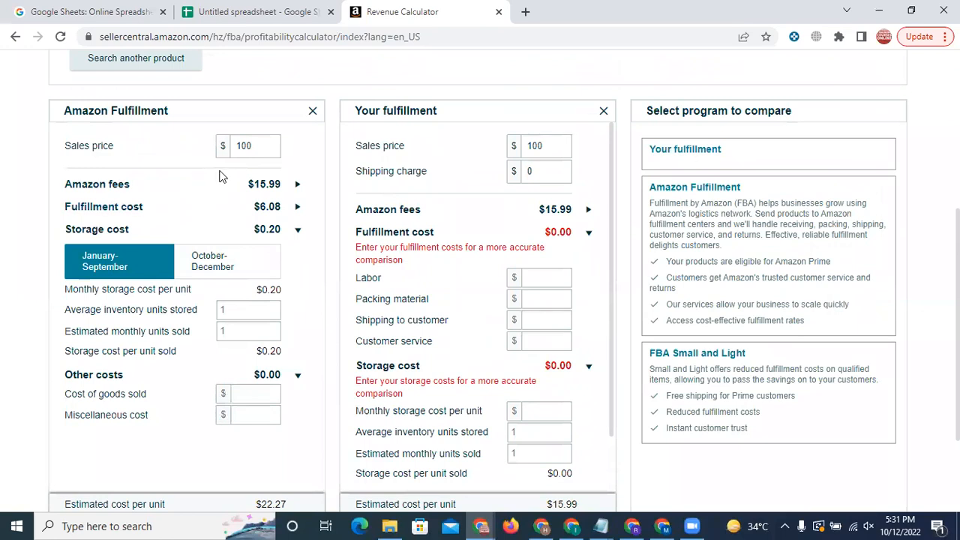
scroll(315, 277, "down", 1)
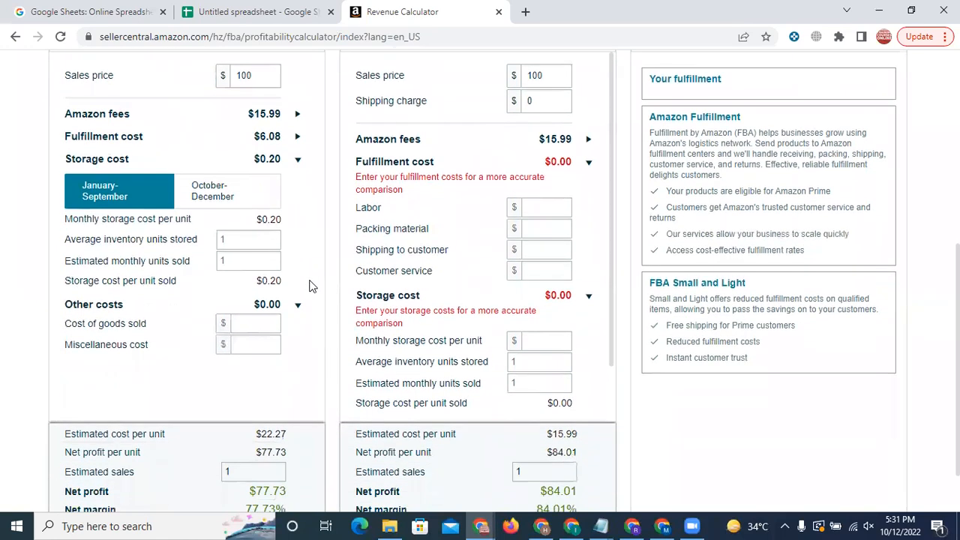
scroll(313, 292, "down", 1)
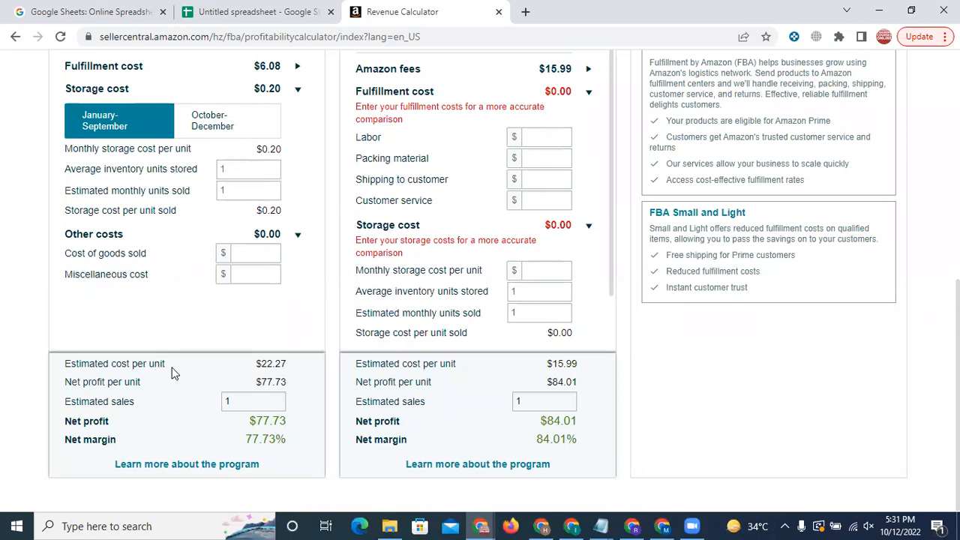
mouse_move(253, 363)
left_mouse_down()
mouse_move(300, 367)
mouse_move(291, 384)
mouse_move(287, 365)
mouse_move(257, 363)
left_mouse_up()
Step: Look up row 3's Total Cost in the spreadsheet and enter 43.2 as the cost of goods sold under Amazon Fulfillment
left_click(253, 254)
left_click(255, 10)
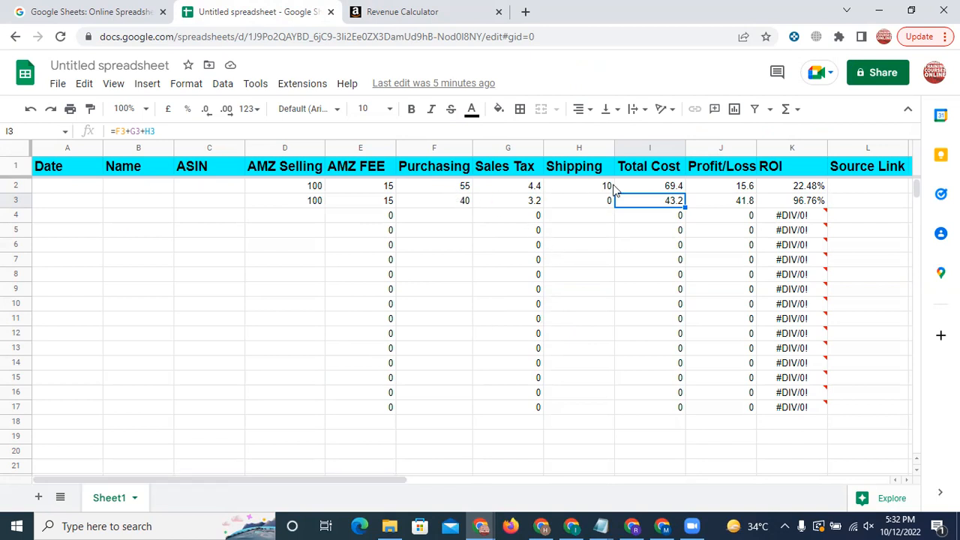
left_click(660, 188)
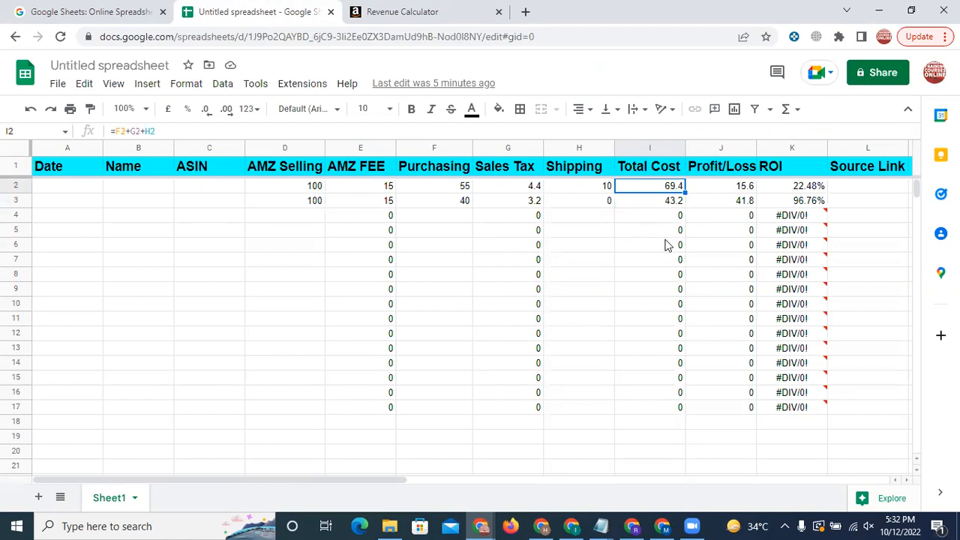
left_click(670, 206)
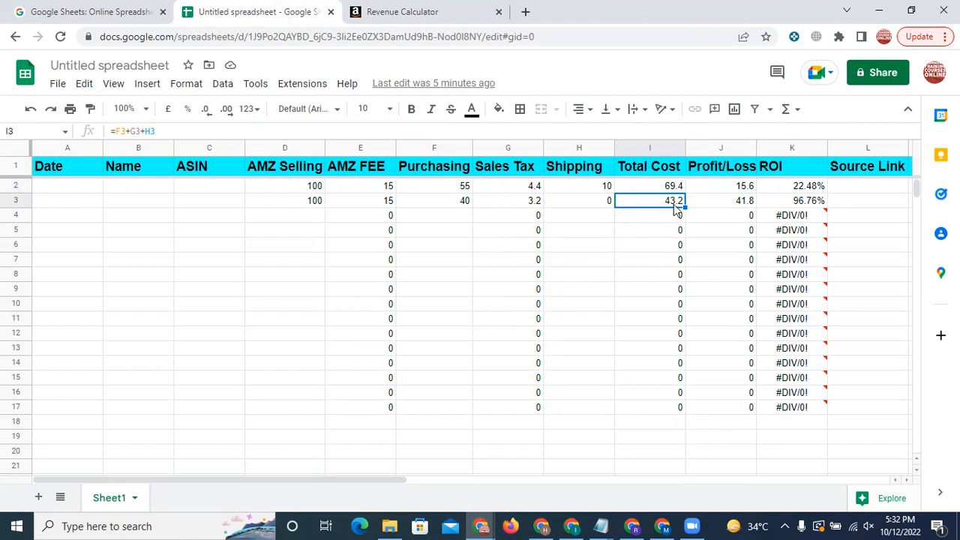
left_click(412, 15)
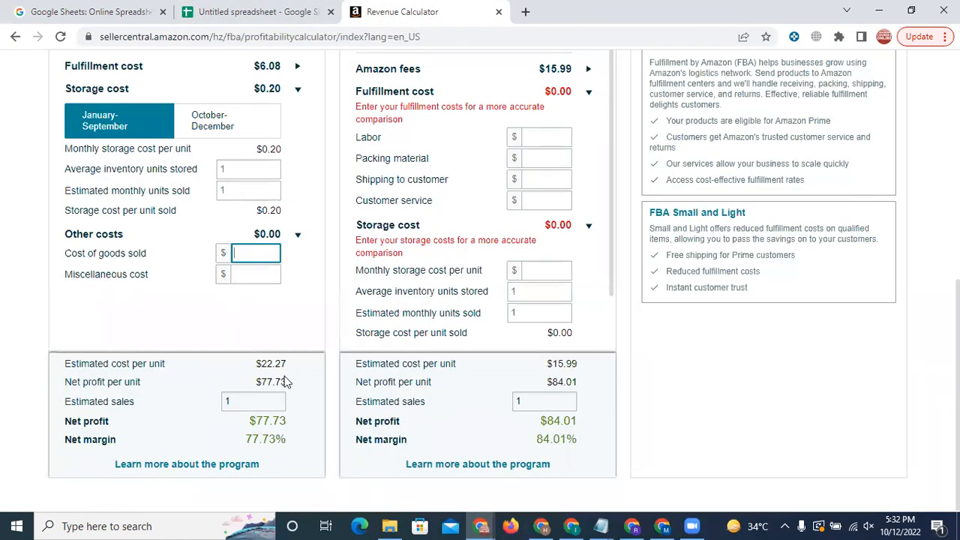
type("43.2")
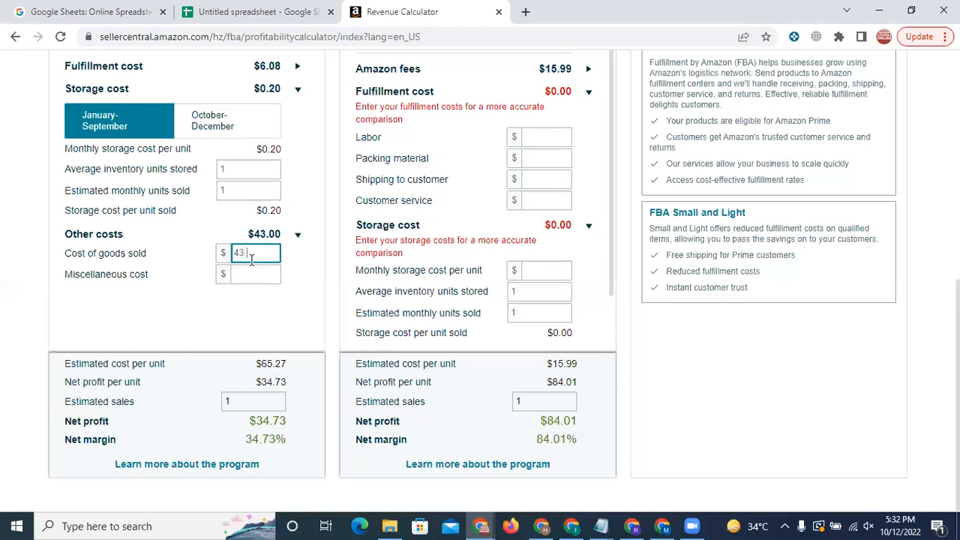
left_click(313, 278)
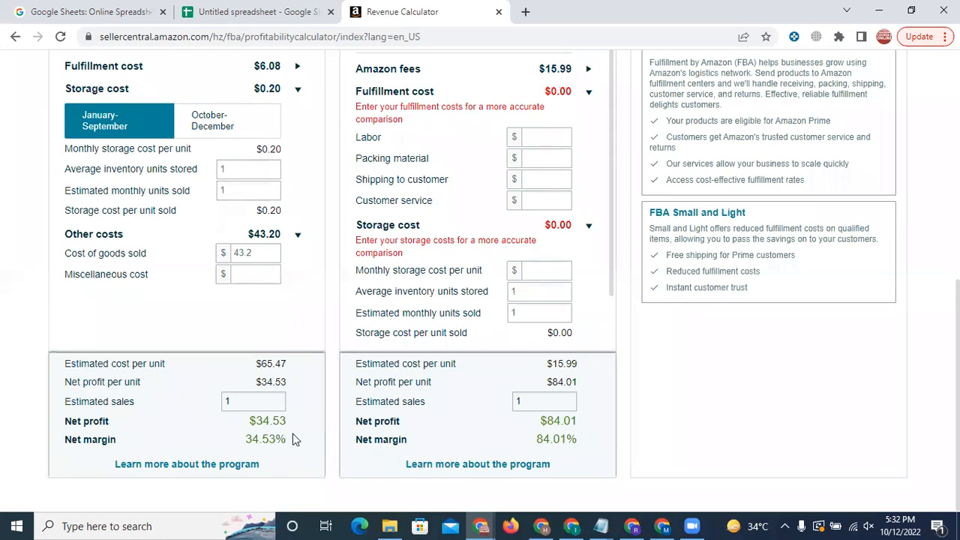
Step: Compare the Amazon Fulfillment fees and costs in the Revenue Calculator with the figures in the spreadsheet's row 3
scroll(293, 438, "up", 4)
scroll(297, 305, "down", 1)
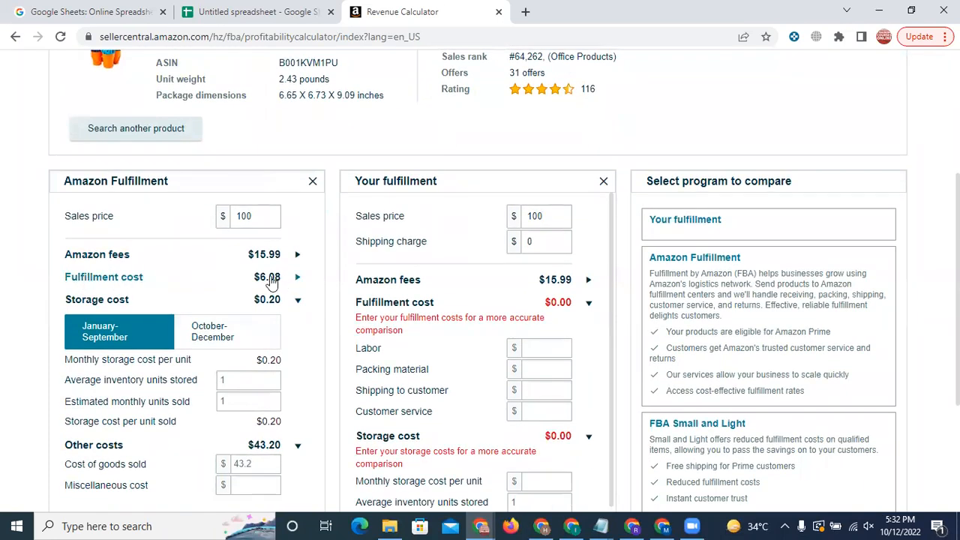
left_click(263, 12)
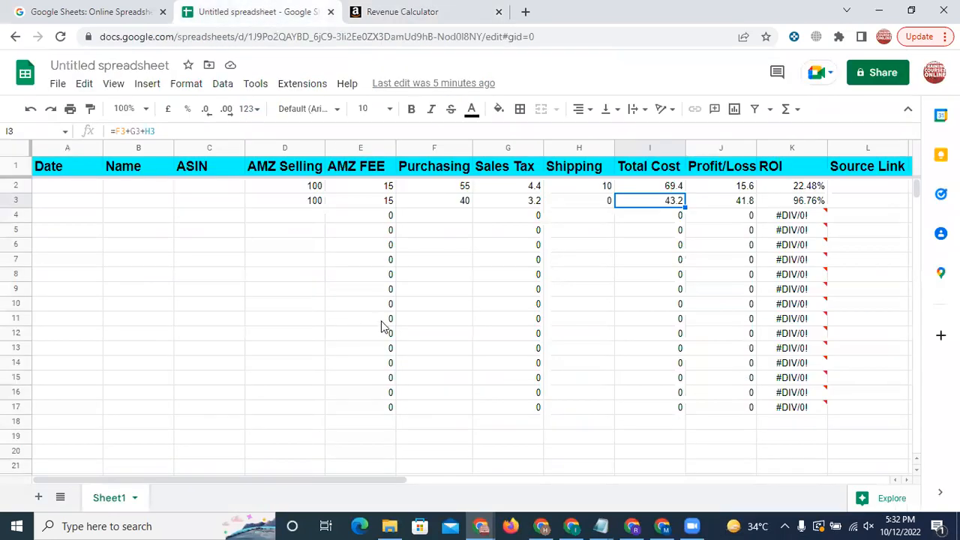
left_click(359, 10)
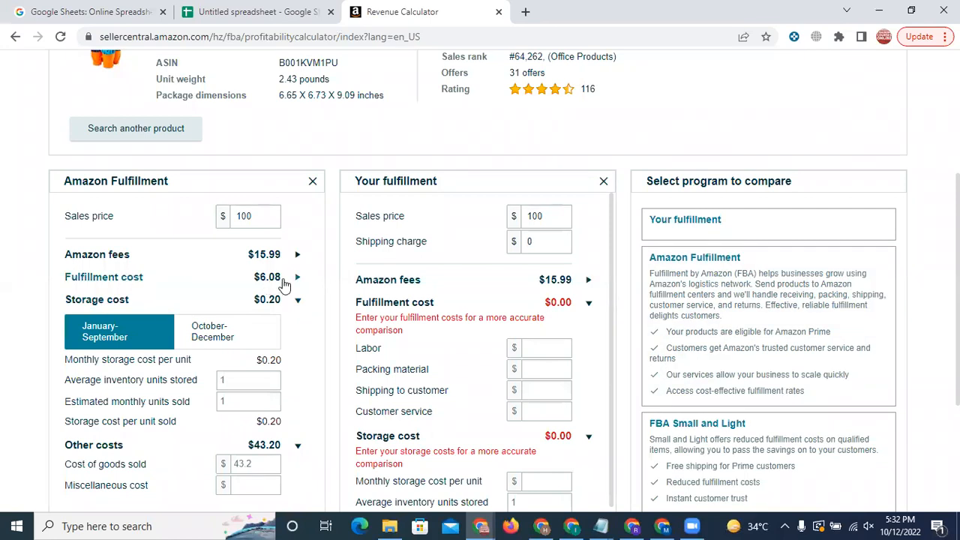
Step: Inspect the Amazon fees breakdown under Your fulfillment, and collapse it again
scroll(325, 281, "down", 1)
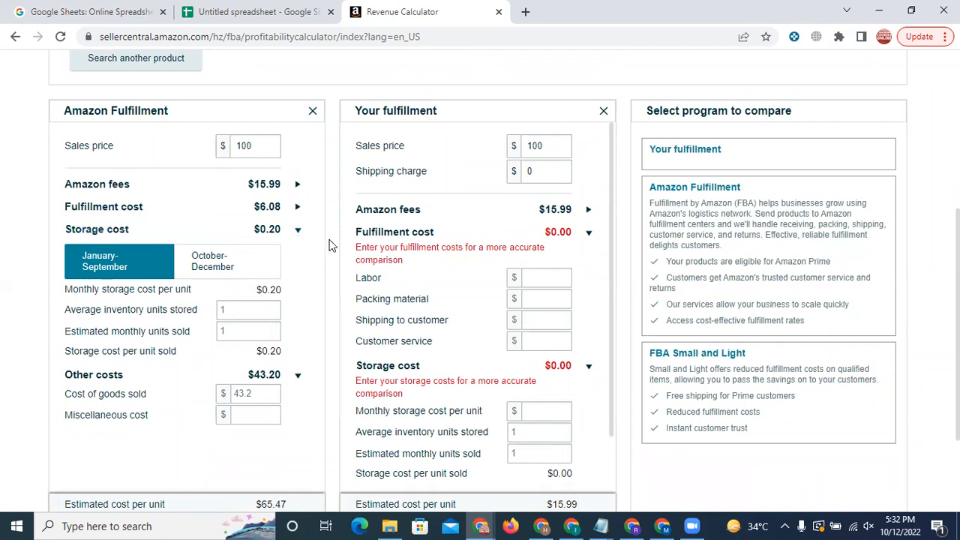
mouse_move(382, 176)
mouse_move(428, 169)
left_click(587, 212)
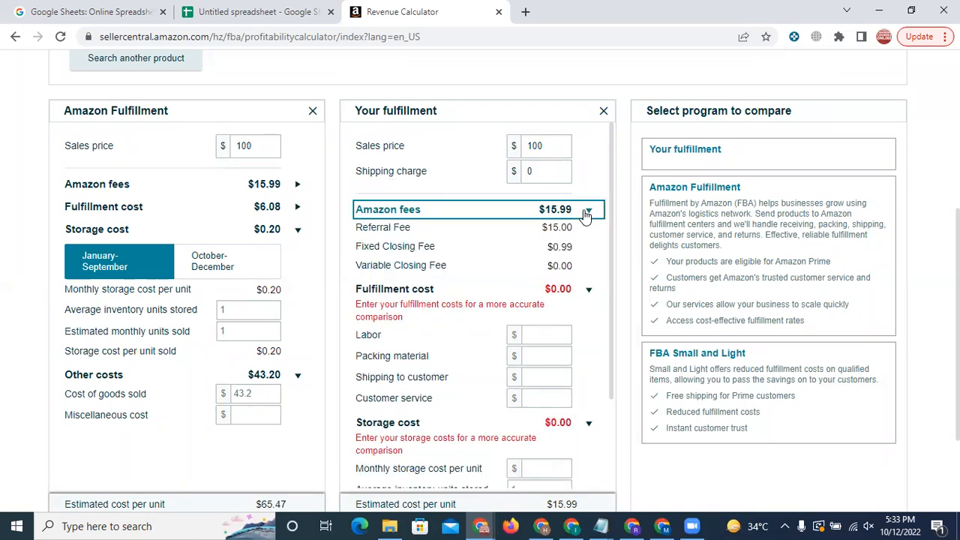
left_click(587, 213)
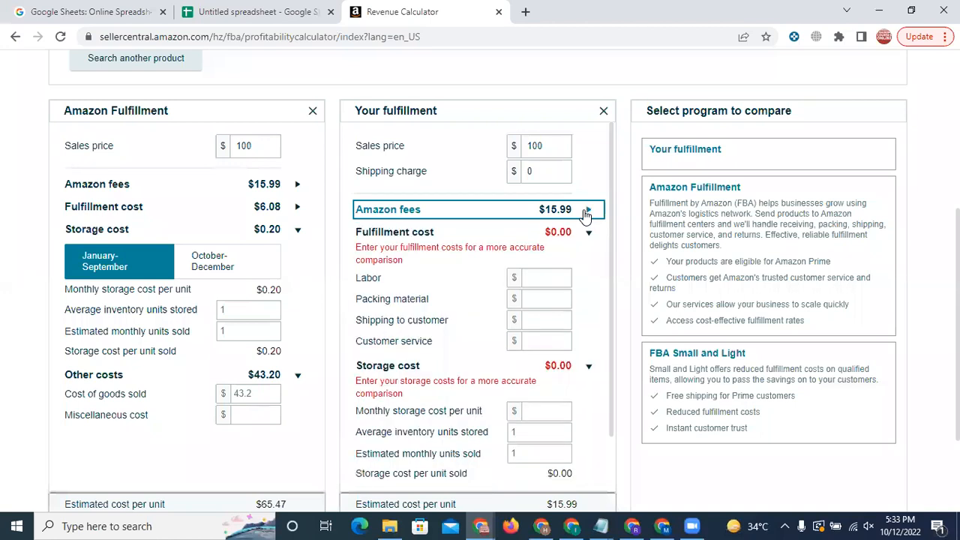
Step: Enter 43.2 as the cost of goods sold under Your fulfillment
scroll(613, 280, "down", 1)
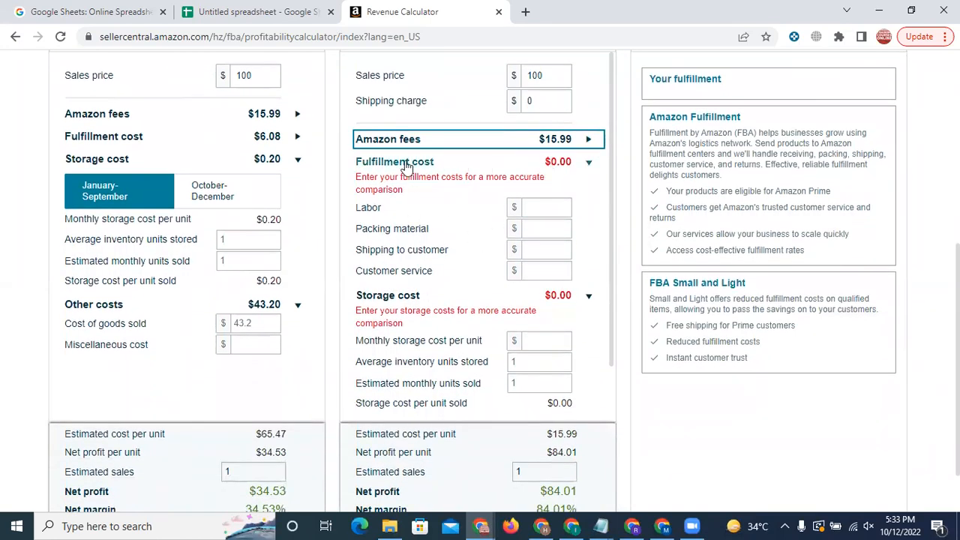
scroll(481, 264, "down", 1)
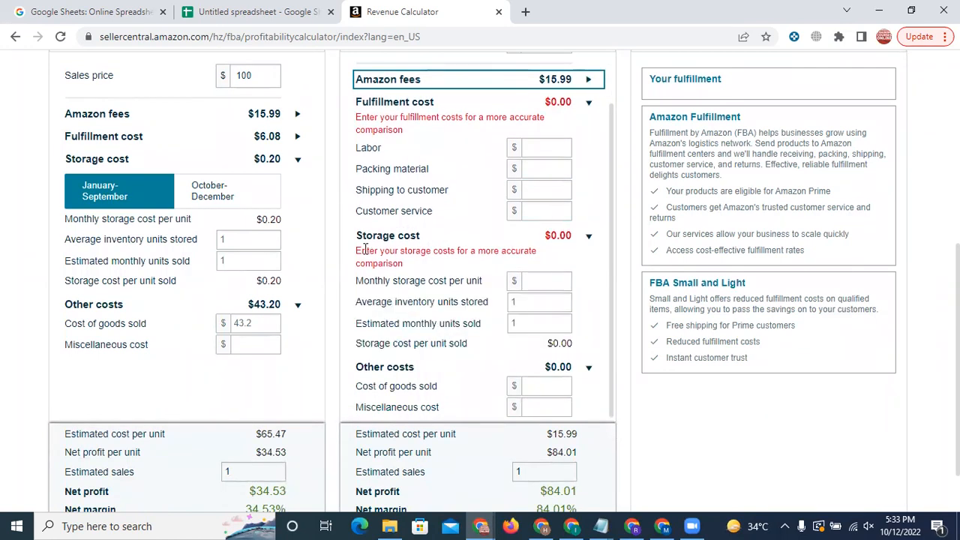
scroll(495, 262, "down", 1)
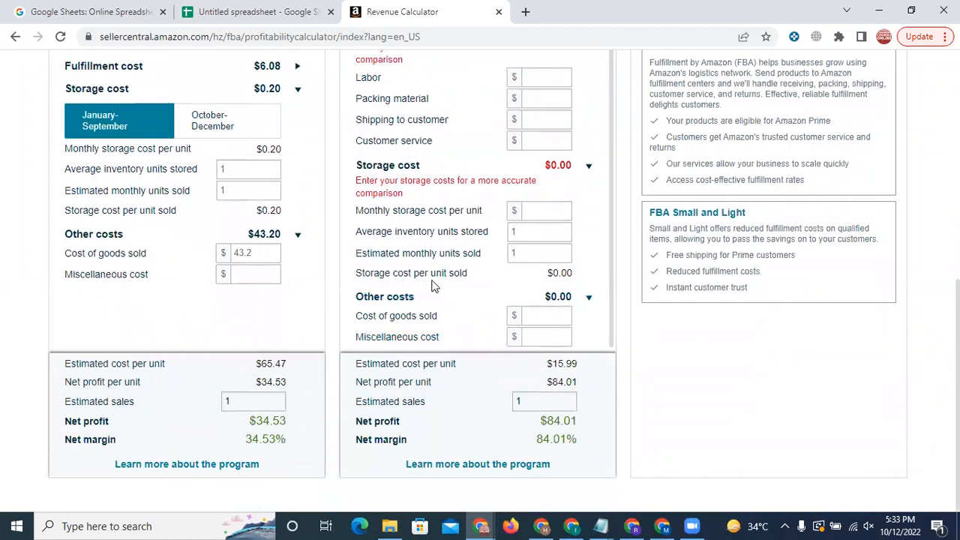
left_click(544, 317)
type("43.2")
key("Tab")
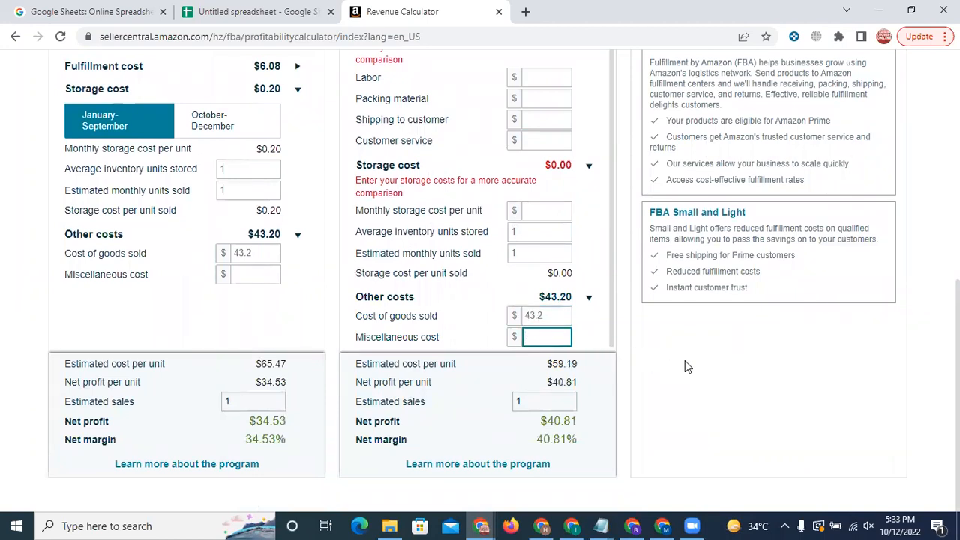
left_click(561, 315)
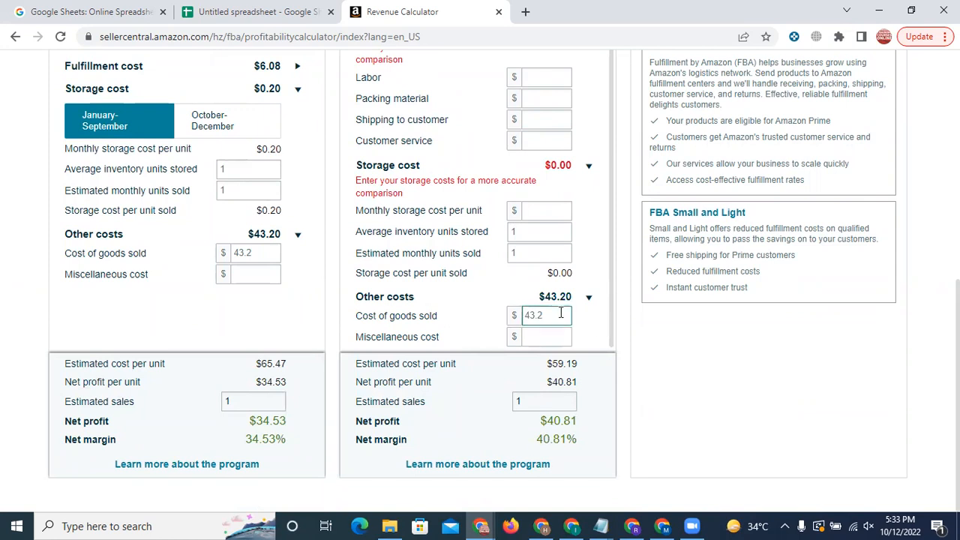
Step: Check the estimated net profit under Your fulfillment
left_click(673, 394)
left_click_drag(534, 427, 602, 423)
left_click(675, 441)
left_click_drag(537, 426, 592, 422)
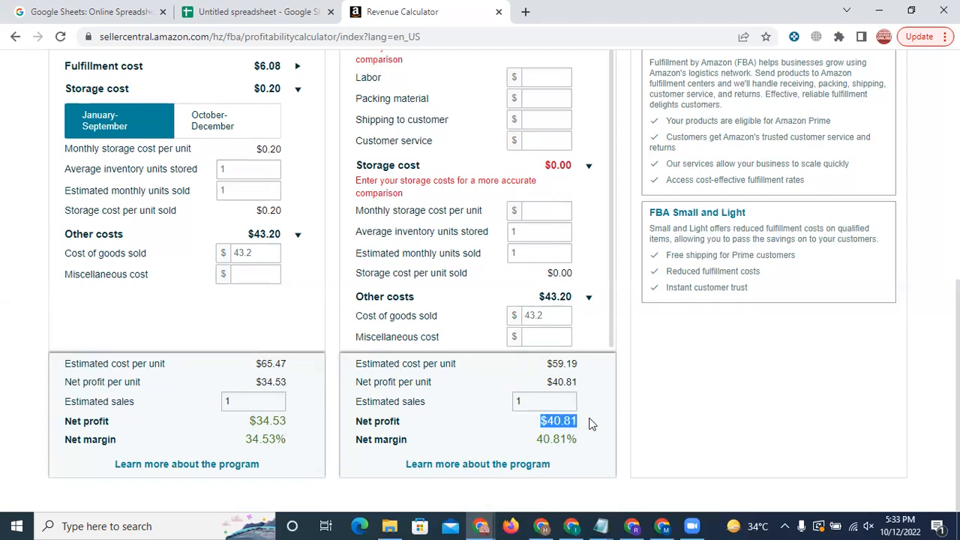
left_click(600, 425)
Step: Compare the costs, net profit and margin of both fulfillment methods with each other and with the spreadsheet's row 3
scroll(600, 420, "up", 1)
scroll(600, 420, "down", 1)
scroll(562, 392, "up", 2)
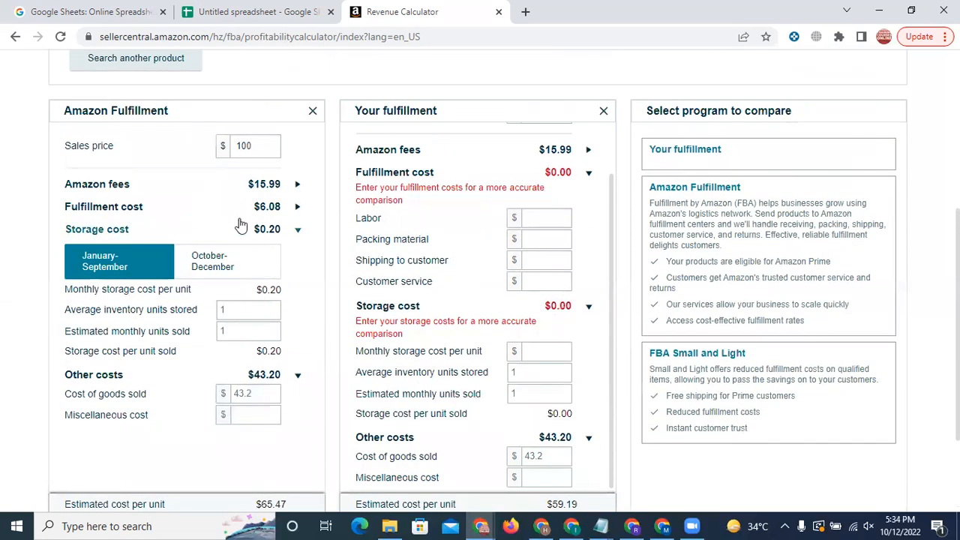
scroll(387, 333, "down", 2)
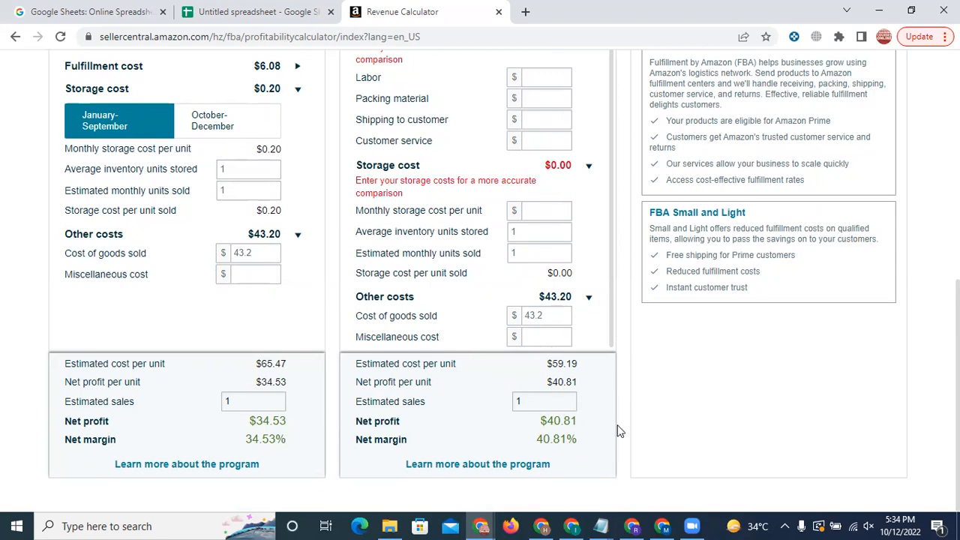
scroll(618, 429, "up", 4)
scroll(618, 429, "up", 1)
scroll(613, 417, "down", 4)
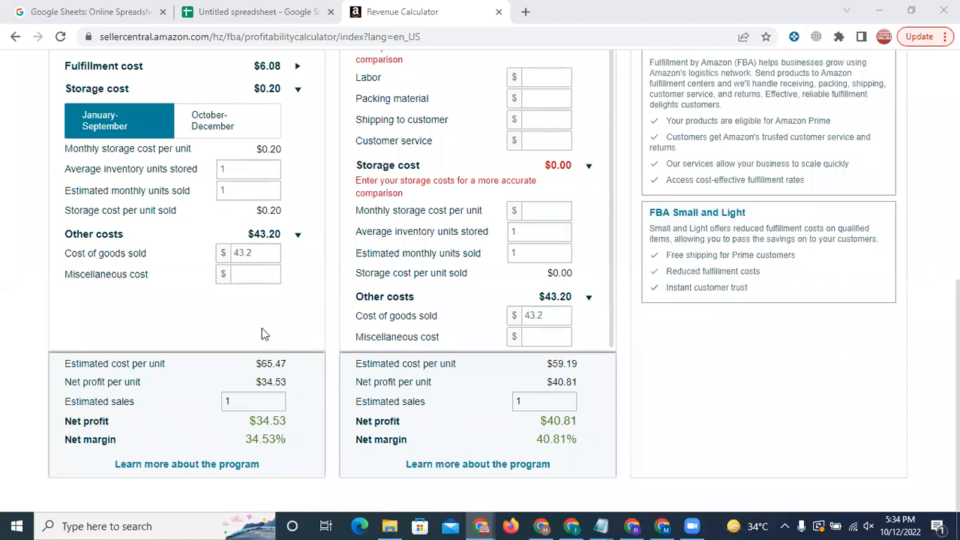
left_click(218, 9)
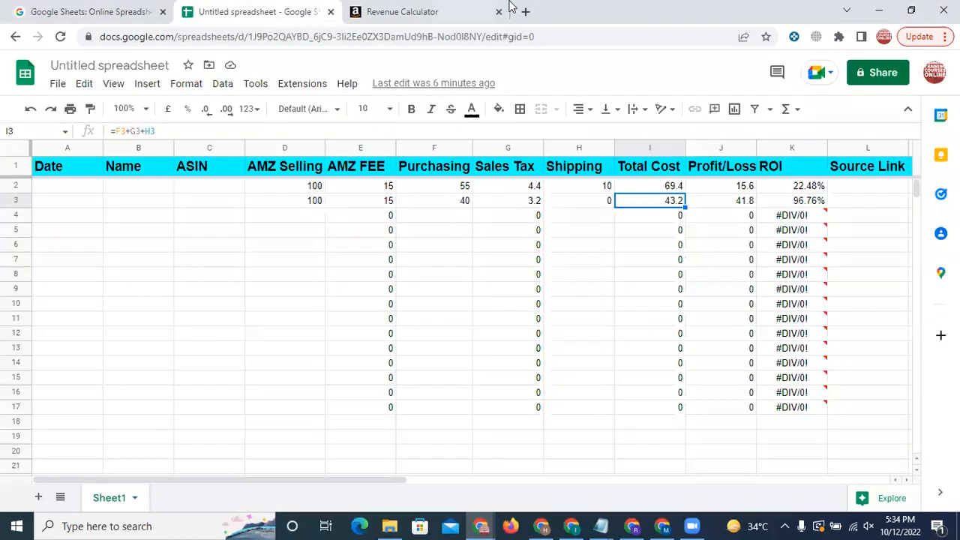
left_click(416, 9)
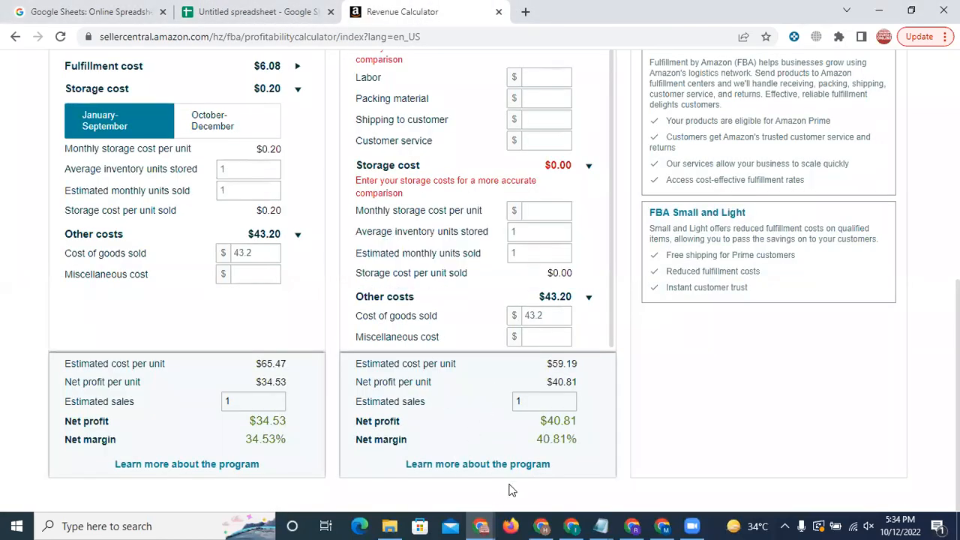